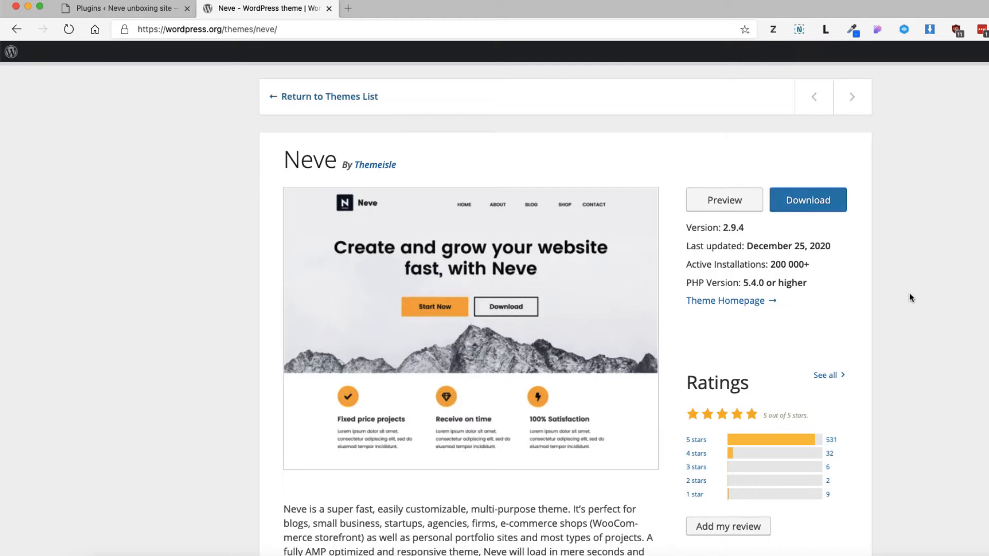
Review the Neve theme's WordPress.org listing, including its active installations, star ratings and description.
drag(810, 265, 771, 265)
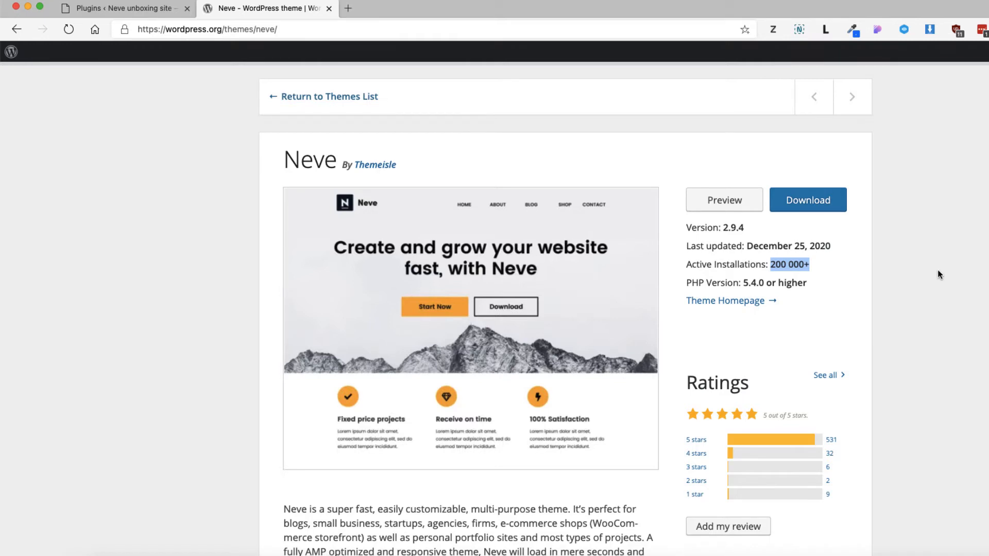
scroll(937, 271, down, 5)
scroll(939, 274, down, 2)
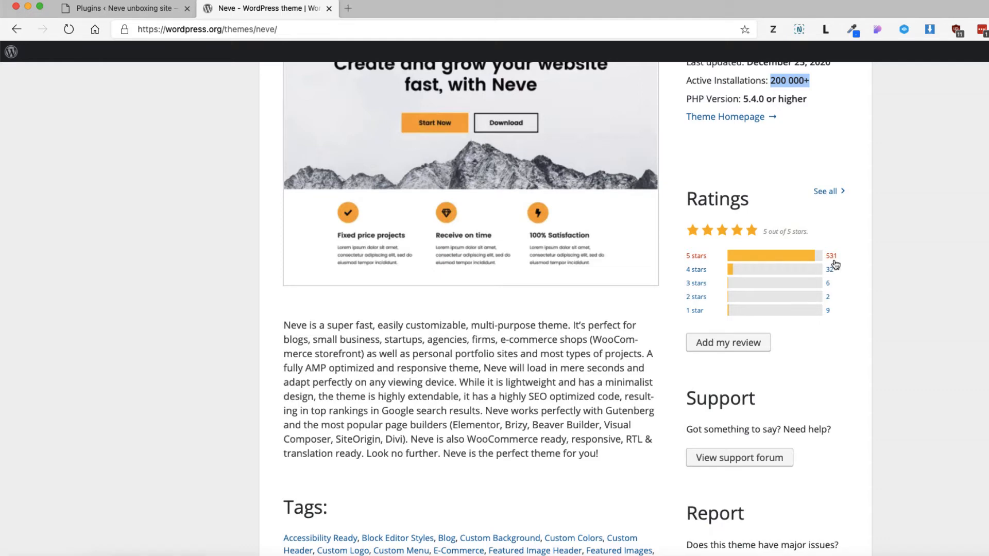
scroll(884, 320, down, 4)
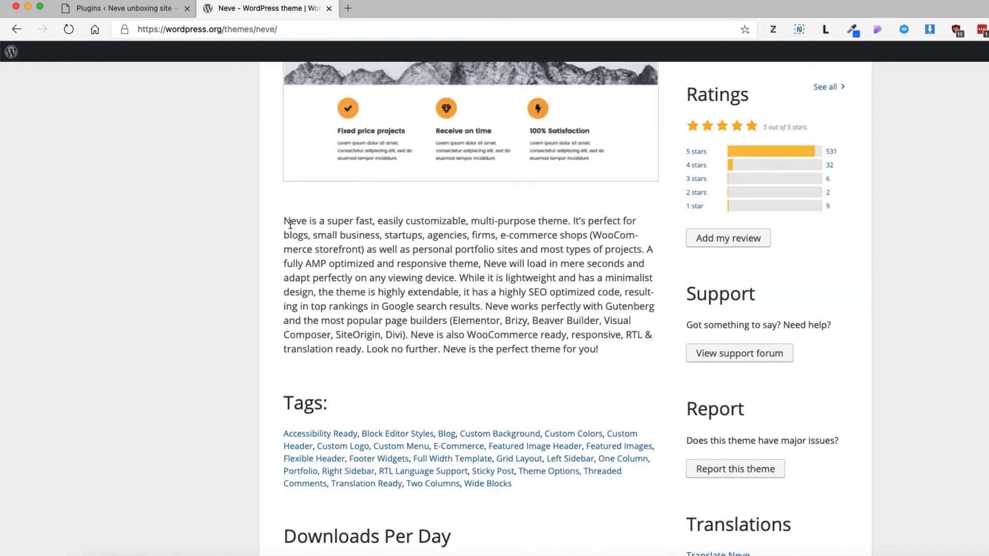
drag(283, 220, 508, 217)
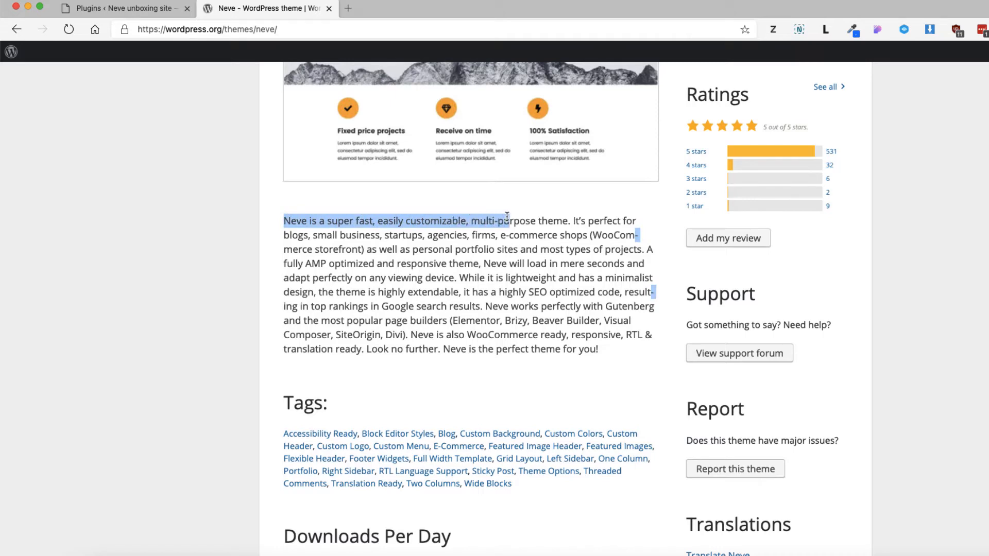
click(927, 266)
scroll(897, 304, up, 10)
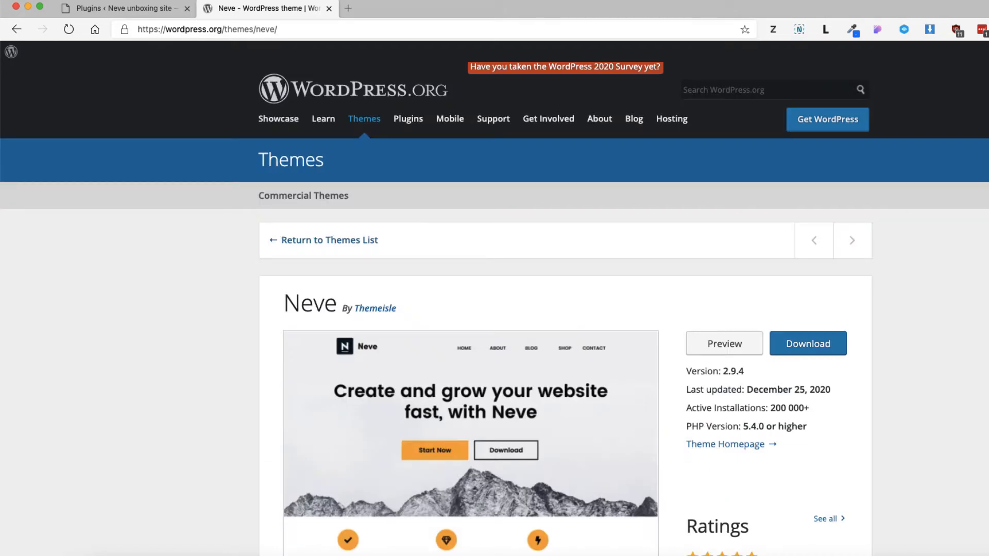
Switch to the Neve unboxing site's admin and review the installed bbPress, LearnDash LMS and WooCommerce plugins.
click(103, 8)
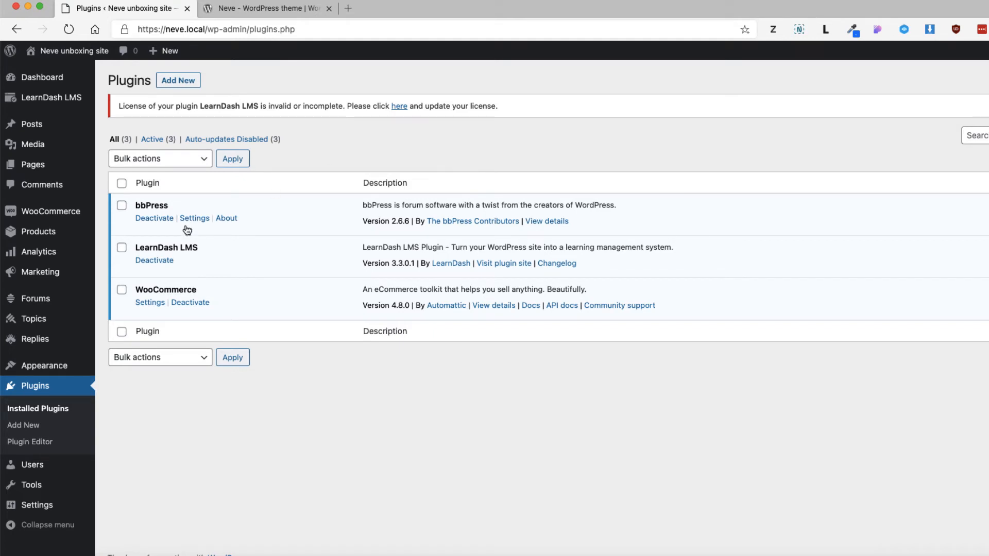
drag(170, 207, 137, 206)
drag(205, 250, 140, 250)
drag(202, 290, 129, 288)
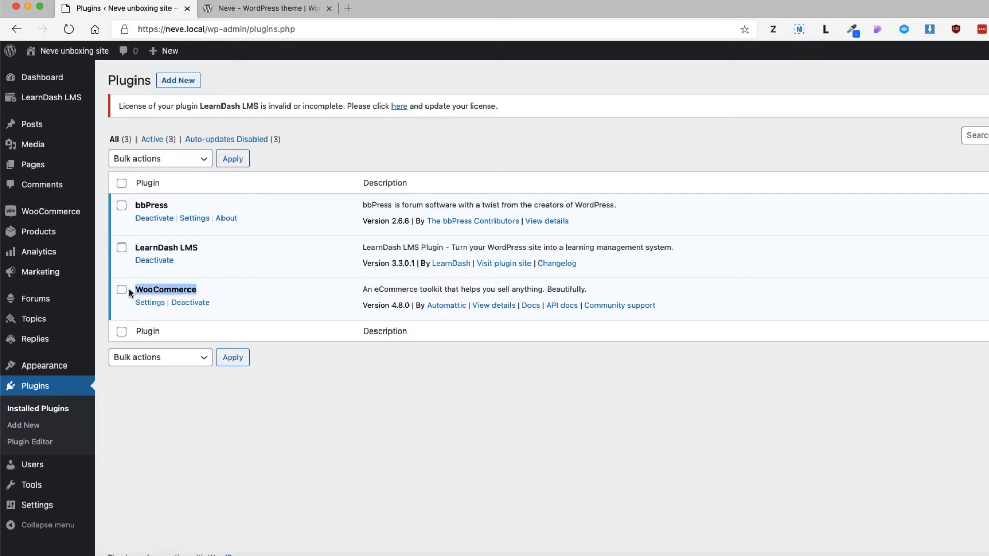
click(339, 399)
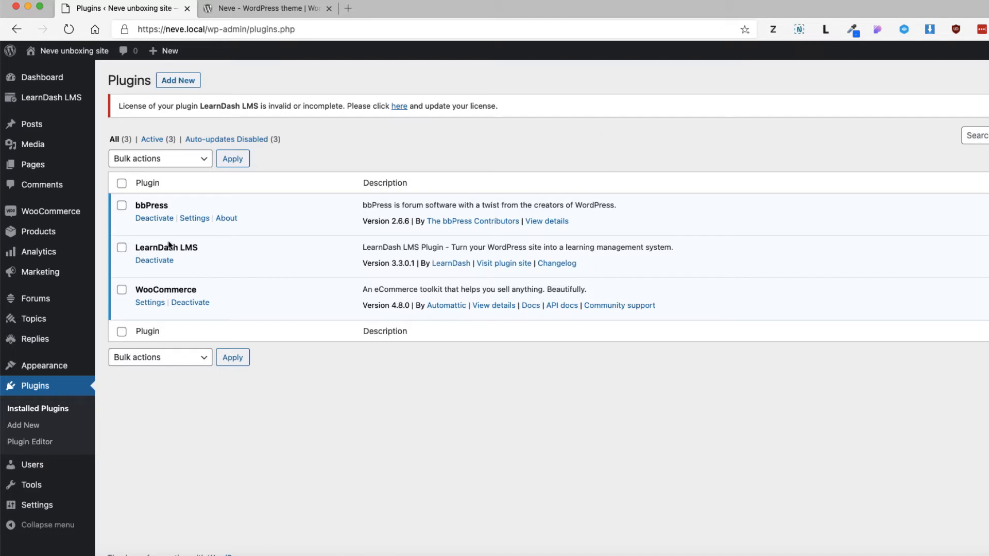
Go to the site's Add Themes page and search for "neve".
mouse_move(67, 365)
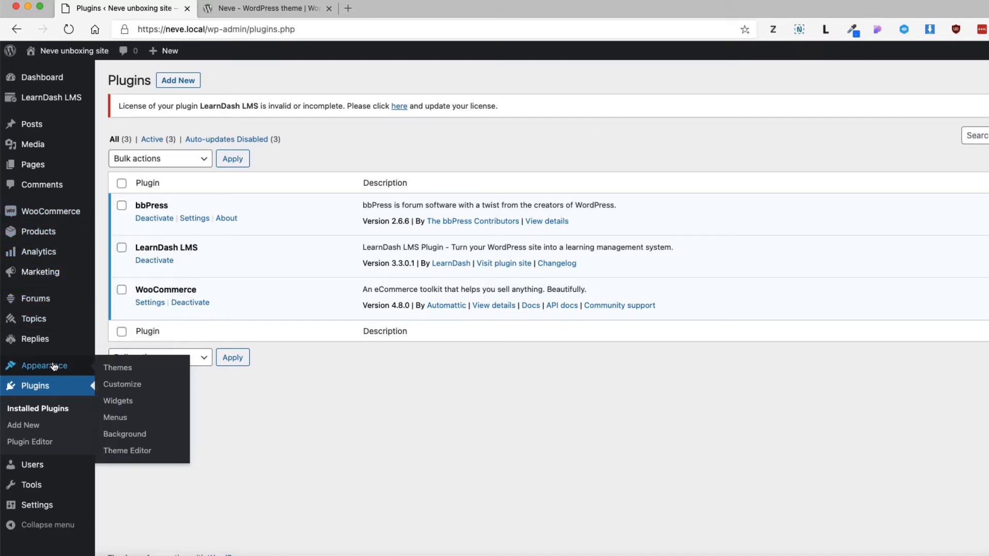
click(122, 369)
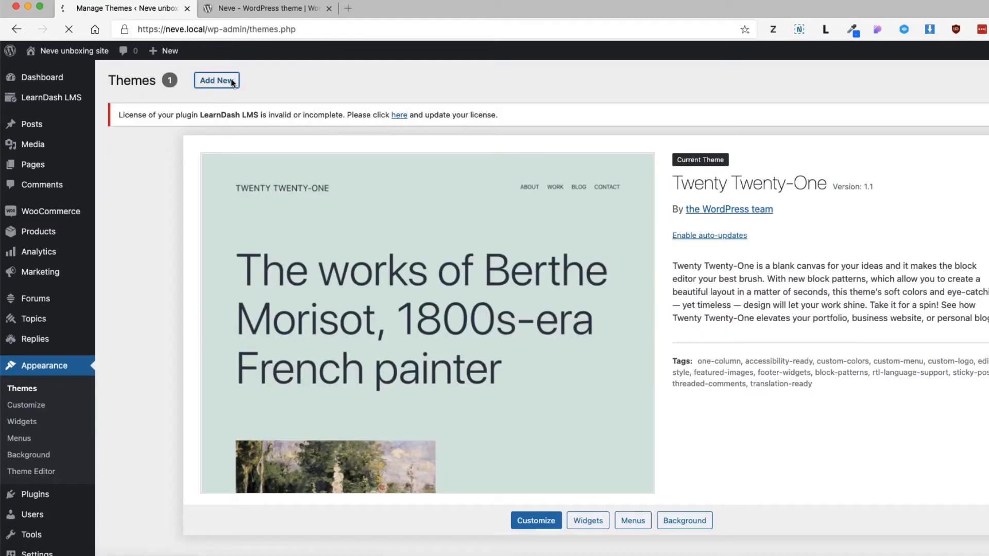
click(233, 83)
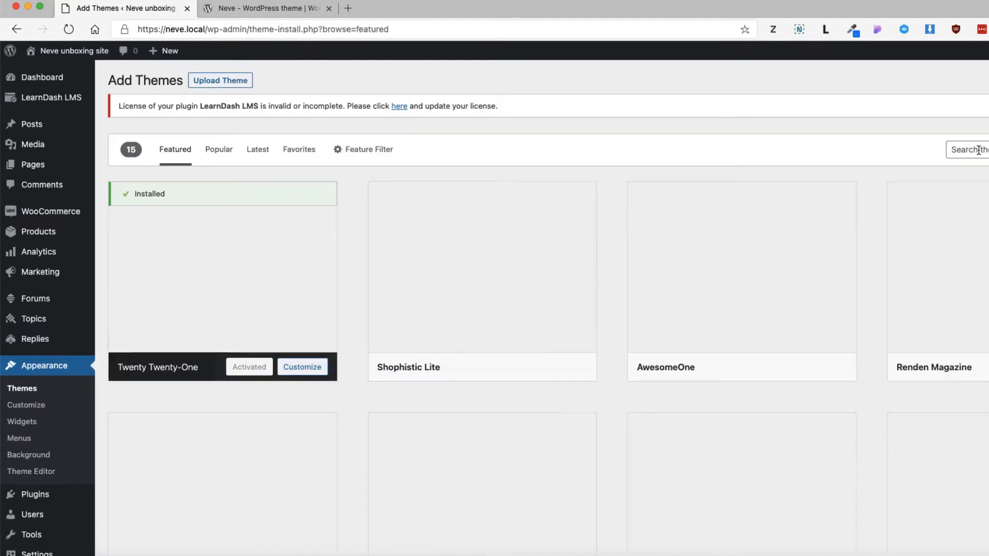
click(978, 150)
text(neve)
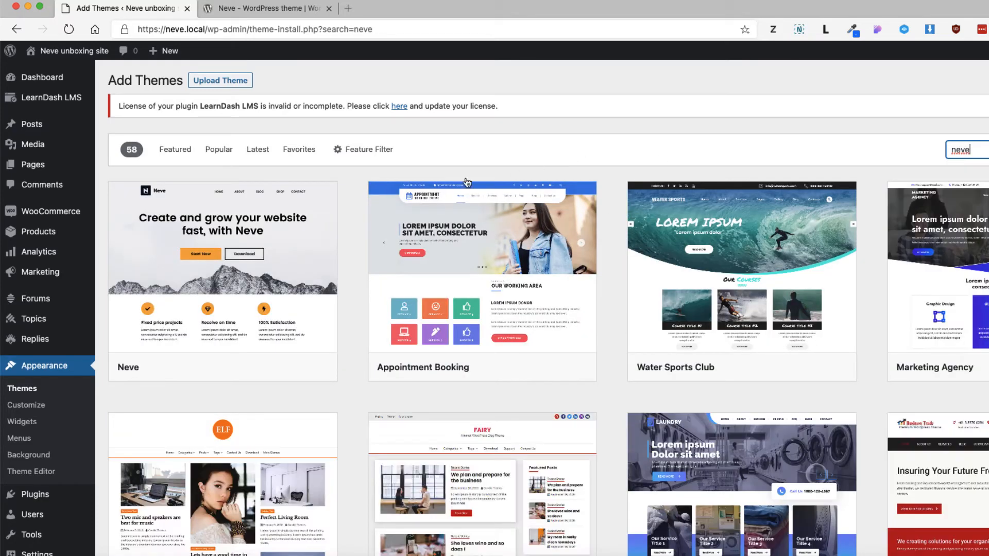
Install the Neve theme and activate it on the site.
mouse_move(223, 367)
click(264, 367)
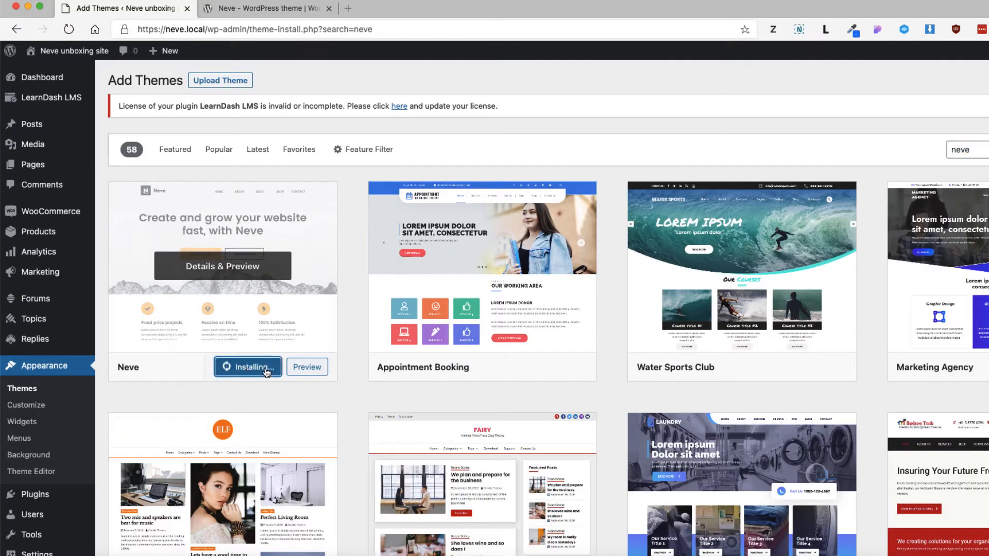
click(243, 367)
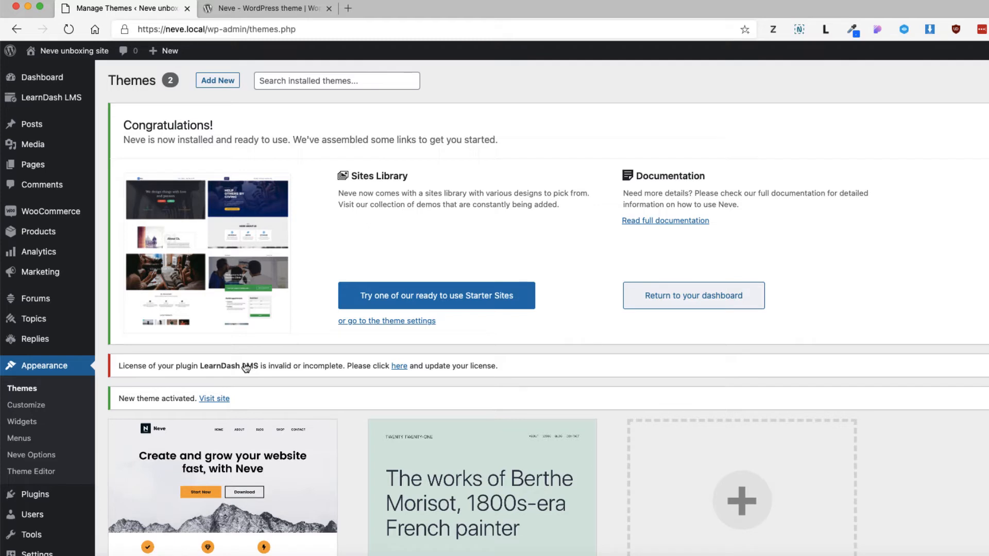
Open Neve's starter sites and install and activate the required Cloud Templates & Patterns Collection plugin.
drag(408, 177, 393, 176)
click(469, 301)
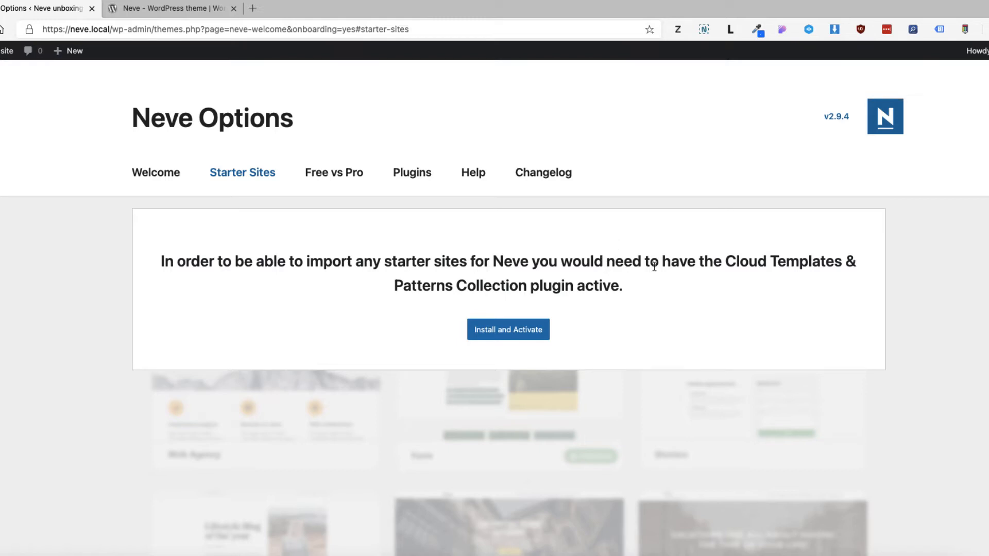
drag(649, 262, 851, 278)
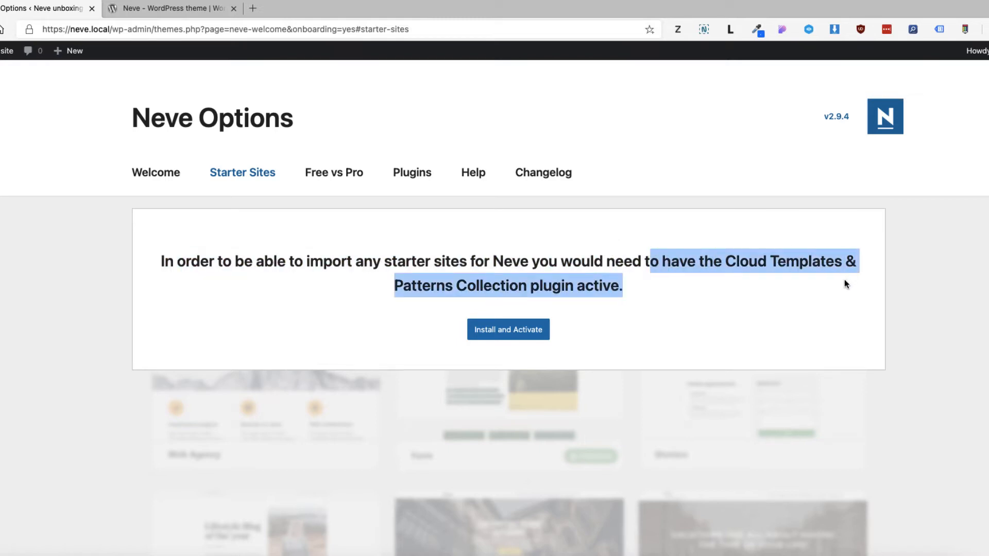
click(498, 332)
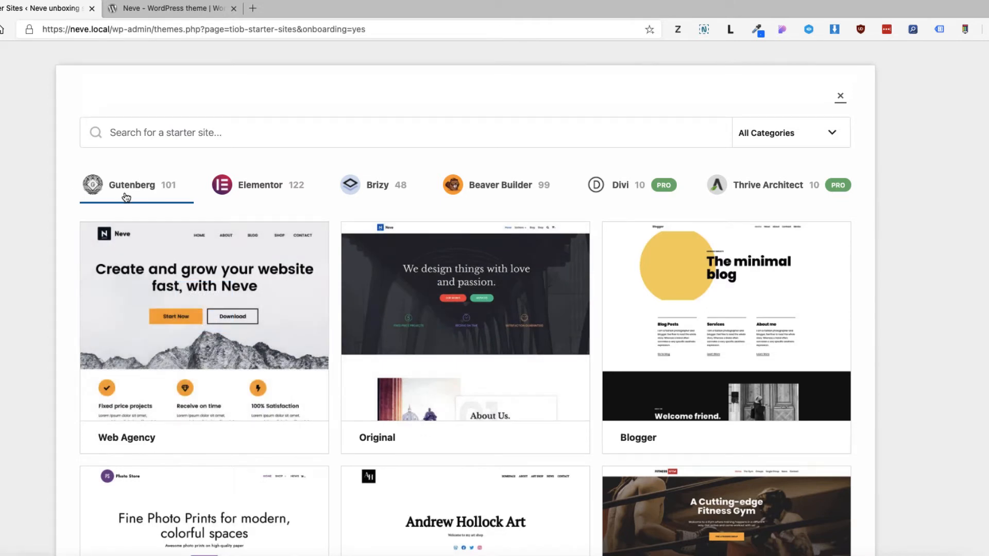
Look over the Gutenberg starter sites and filter the library to the WooCommerce category.
drag(176, 190, 26, 169)
scroll(22, 276, down, 4)
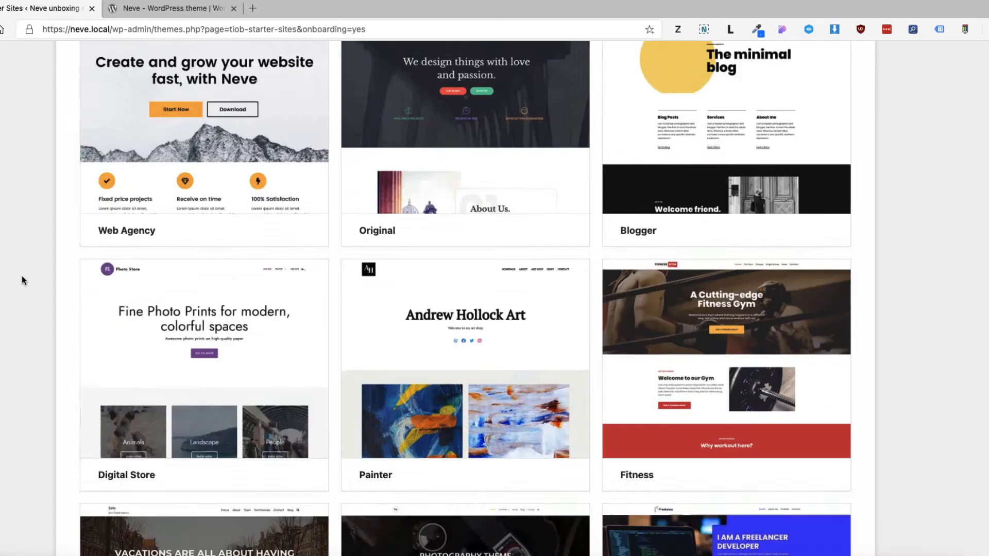
scroll(22, 276, up, 4)
click(160, 131)
click(788, 133)
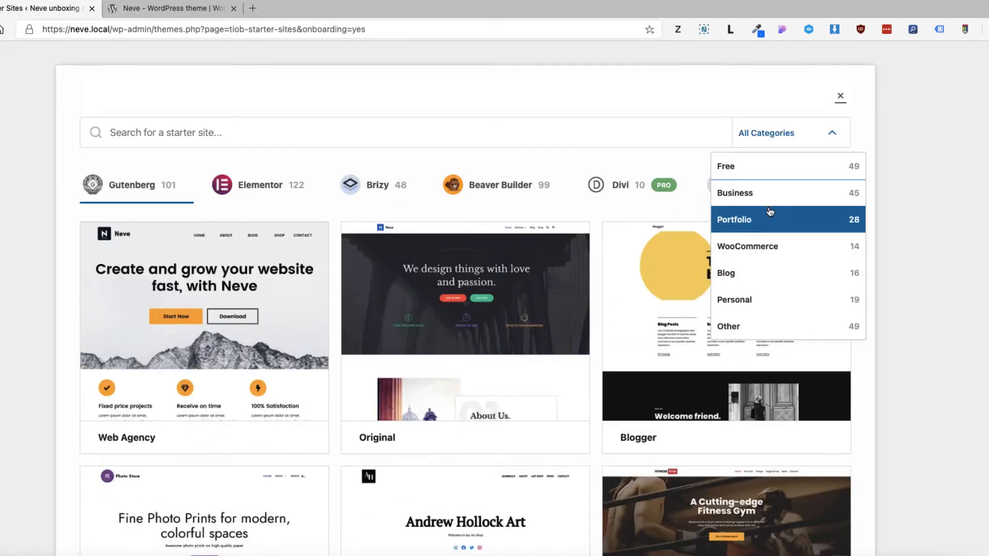
click(755, 244)
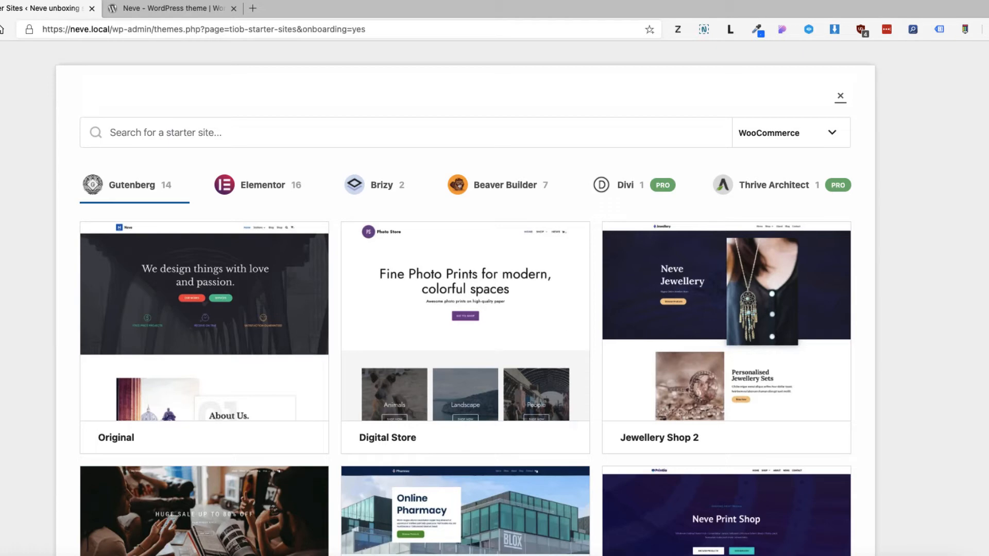
Browse the WooCommerce starter sites for Gutenberg, checking which designs are free and which are premium.
scroll(465, 309, down, 2)
scroll(465, 299, down, 14)
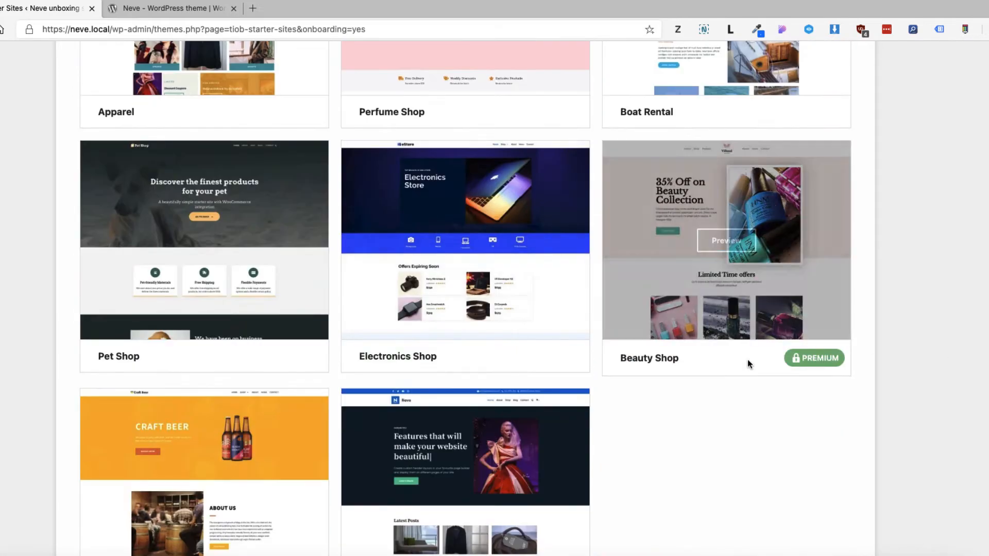
scroll(832, 401, down, 2)
scroll(836, 394, up, 9)
scroll(839, 393, up, 9)
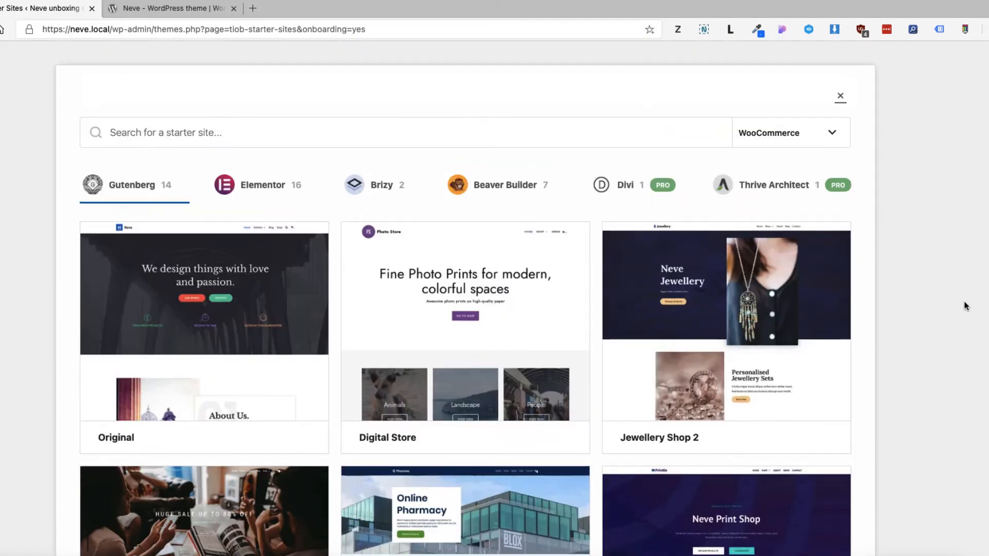
scroll(963, 309, down, 3)
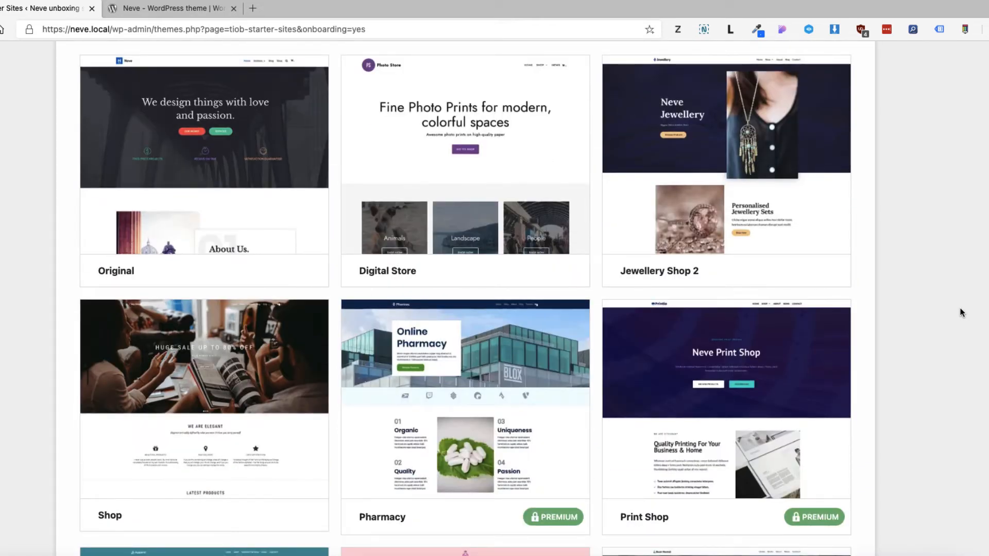
scroll(961, 312, down, 3)
Preview the Shop starter site, step through the next three site previews, and return to the library.
click(202, 215)
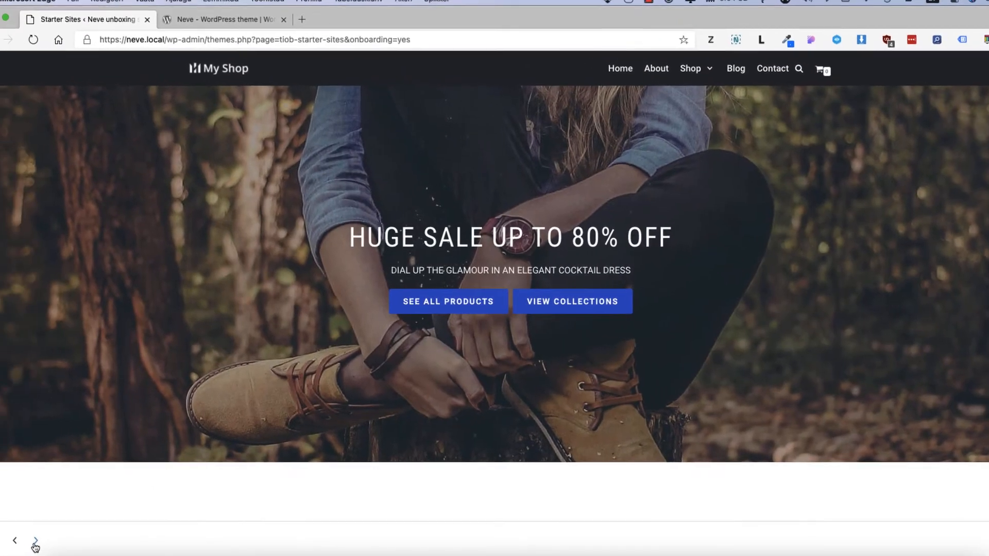
click(38, 540)
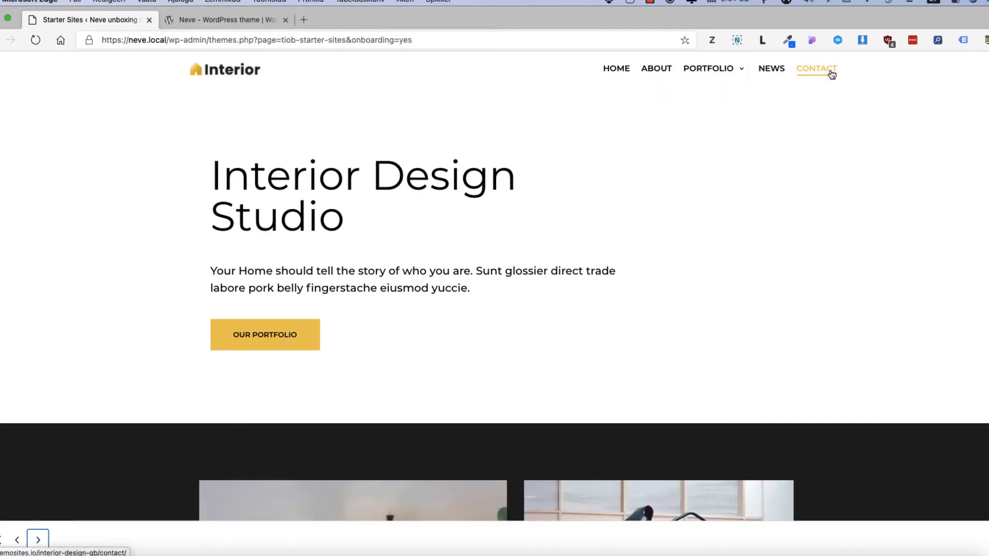
click(38, 540)
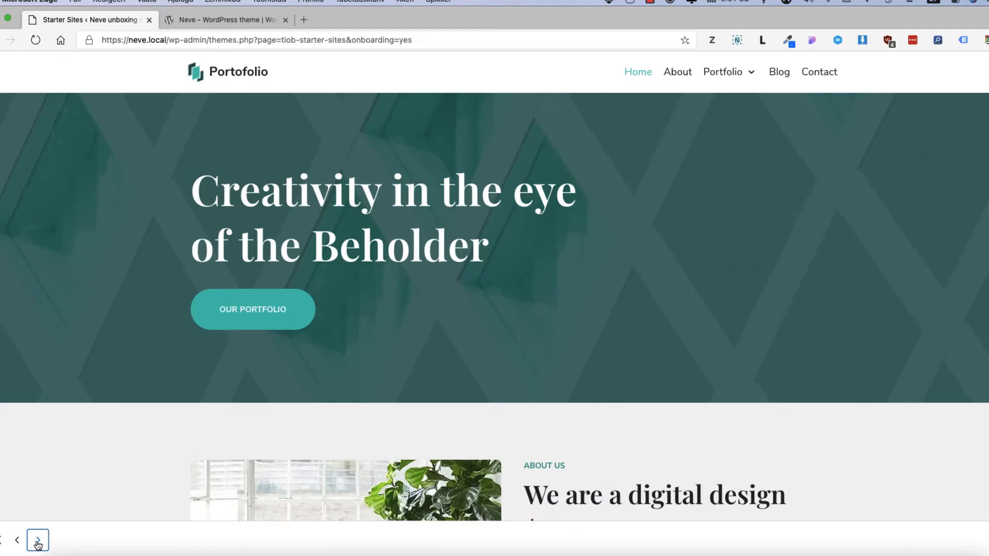
click(37, 541)
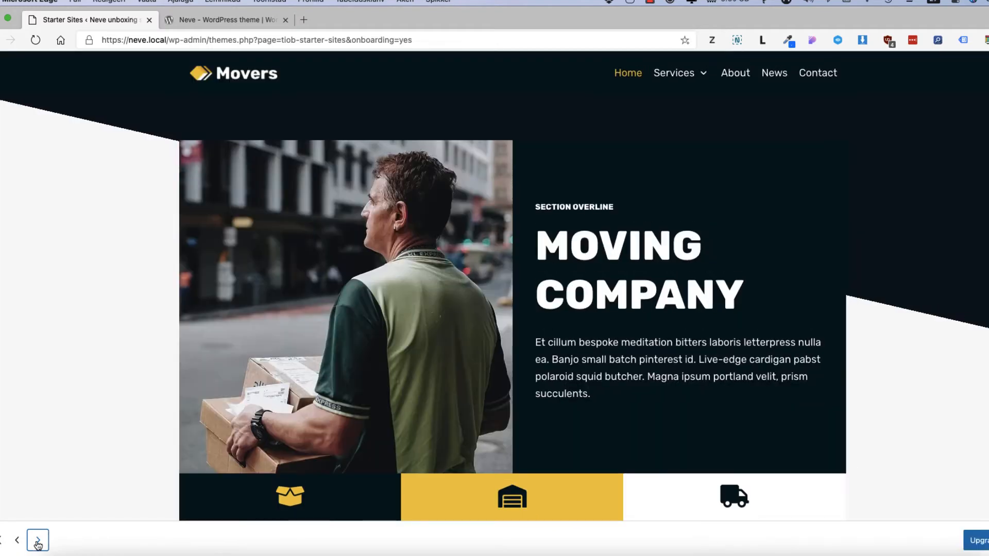
click(3, 540)
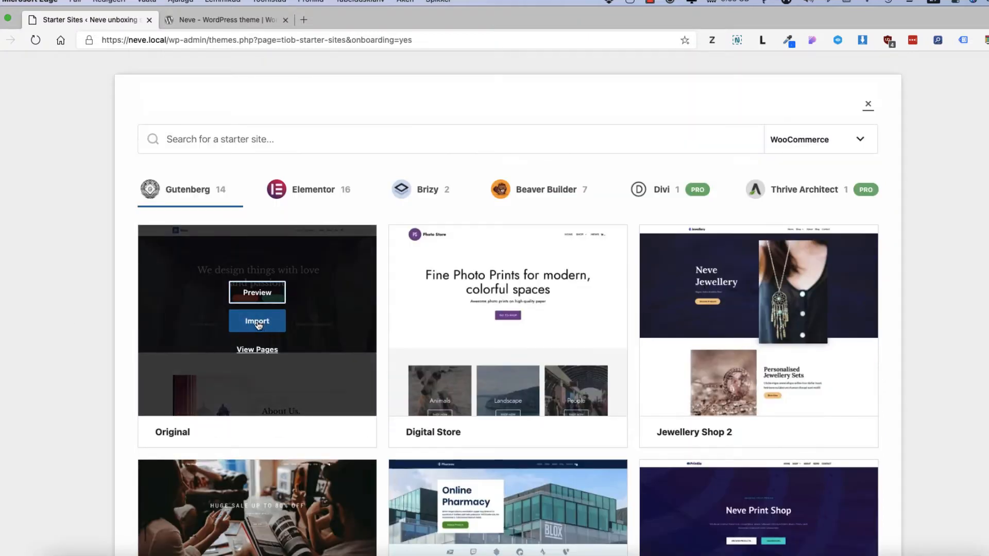
Import the Original starter site as a complete site, keeping the default content, customizer, widget and plugin settings.
click(258, 325)
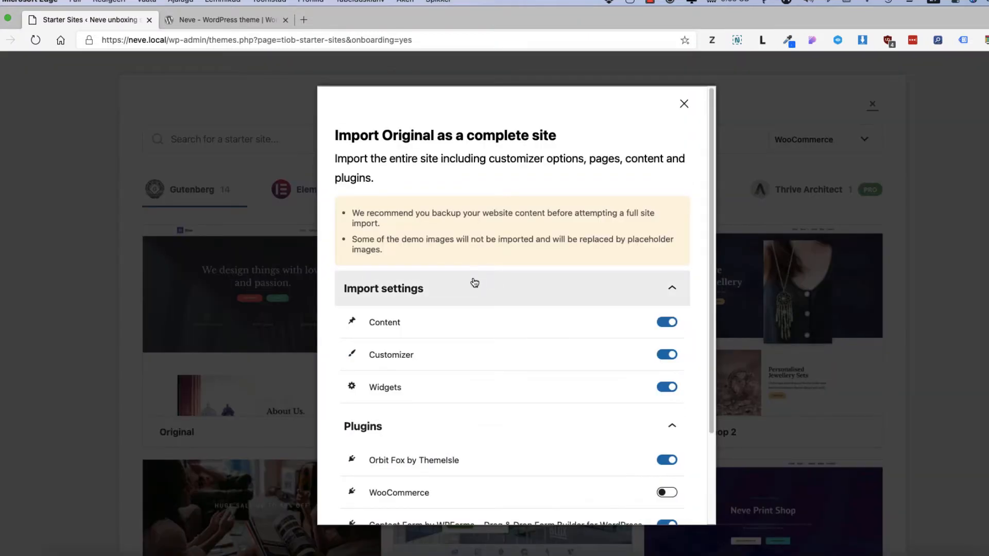
scroll(475, 282, down, 3)
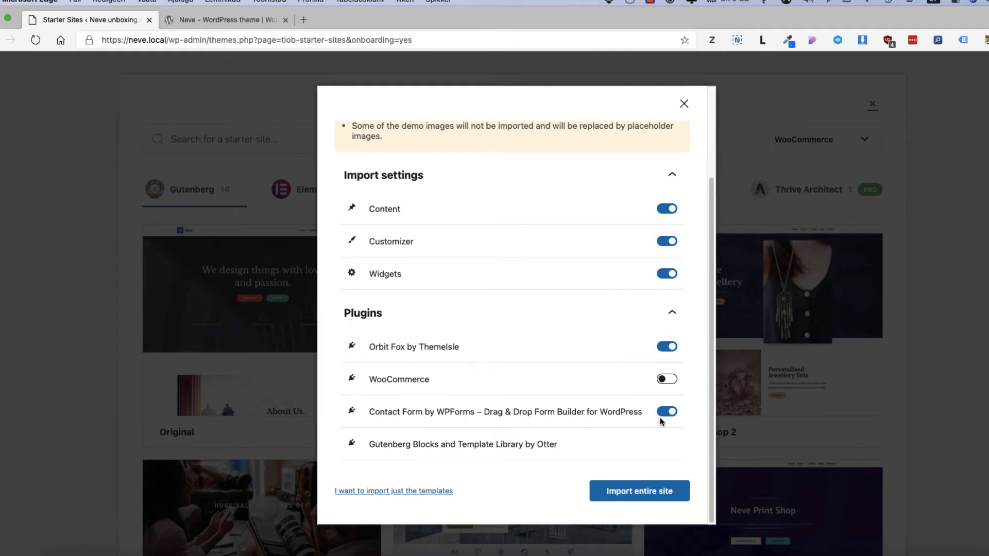
click(637, 491)
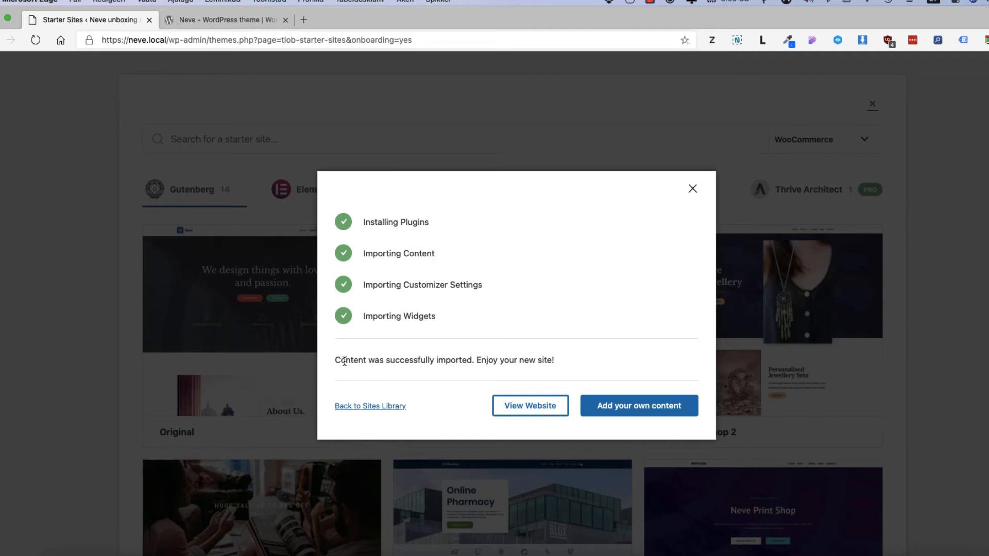
drag(345, 360, 512, 375)
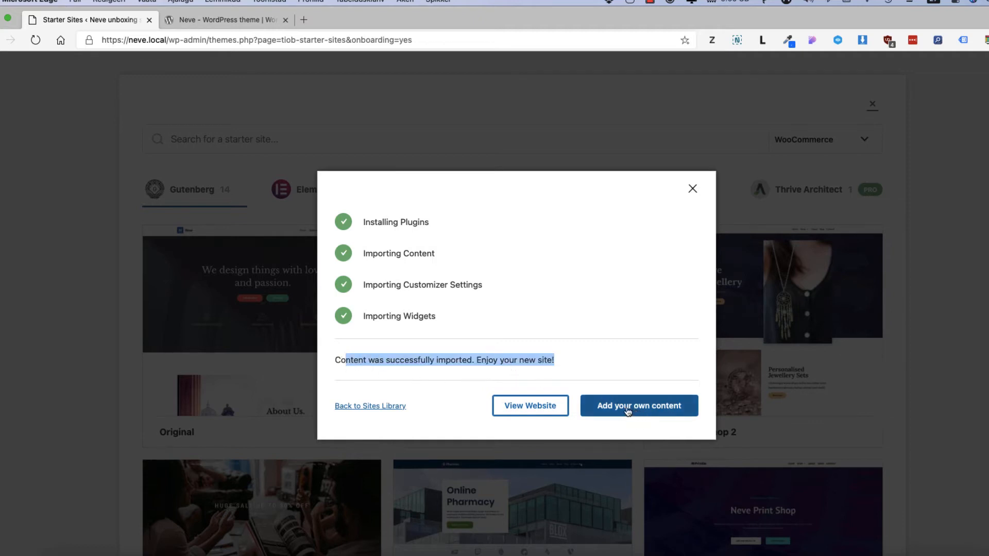
View the imported website, dismiss the store promotion notice and look over the homepage.
click(526, 409)
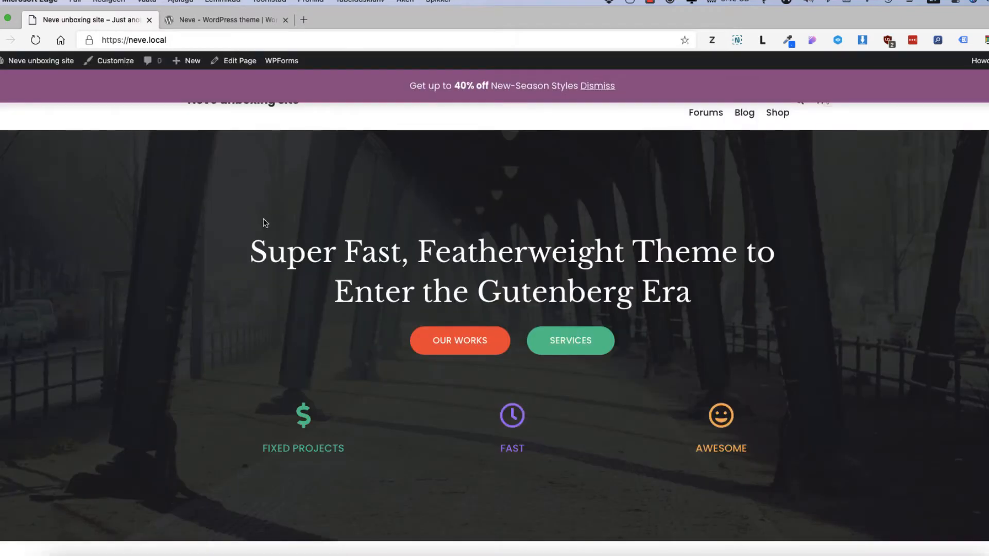
click(597, 85)
scroll(363, 206, down, 7)
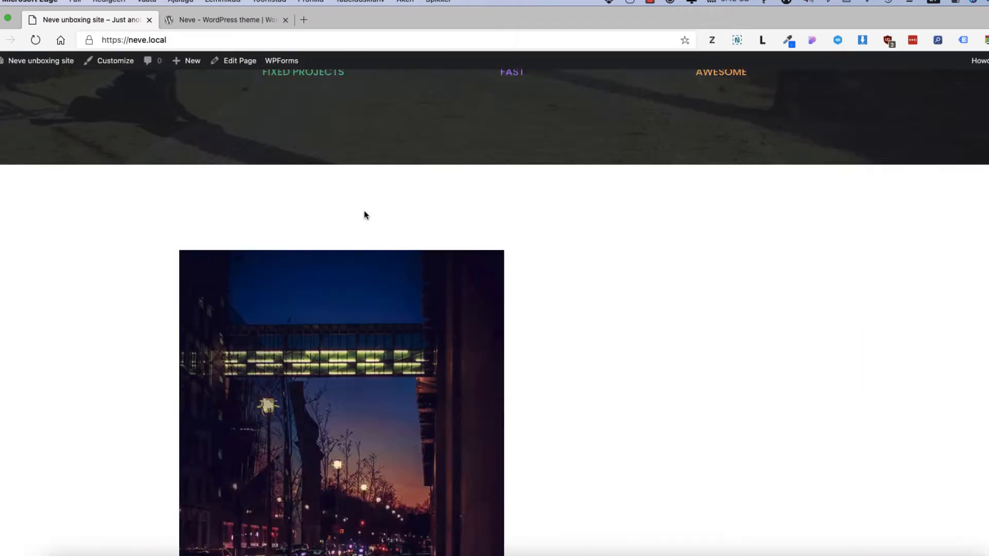
scroll(364, 214, up, 7)
Open the site's menu management page and load the Primary Menu for editing.
mouse_move(21, 60)
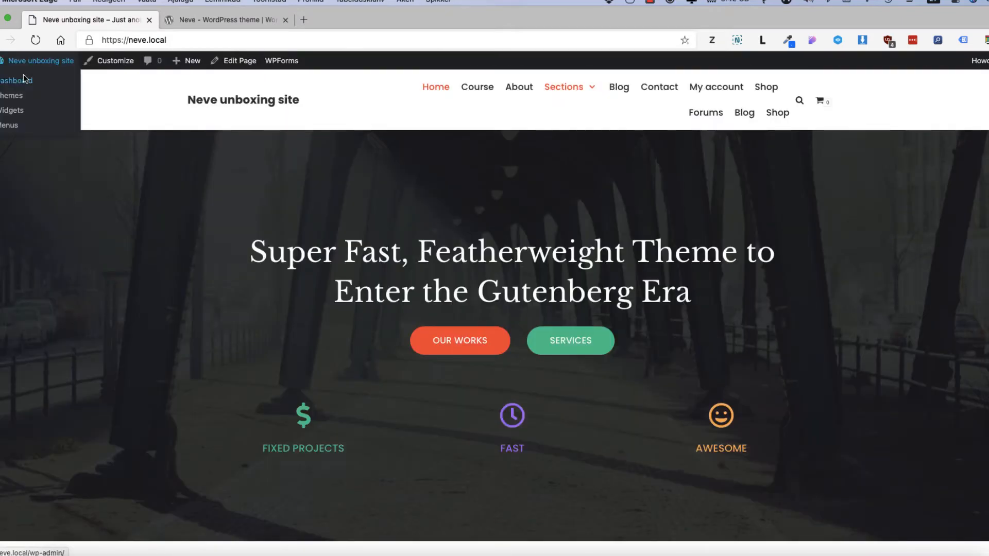
click(7, 126)
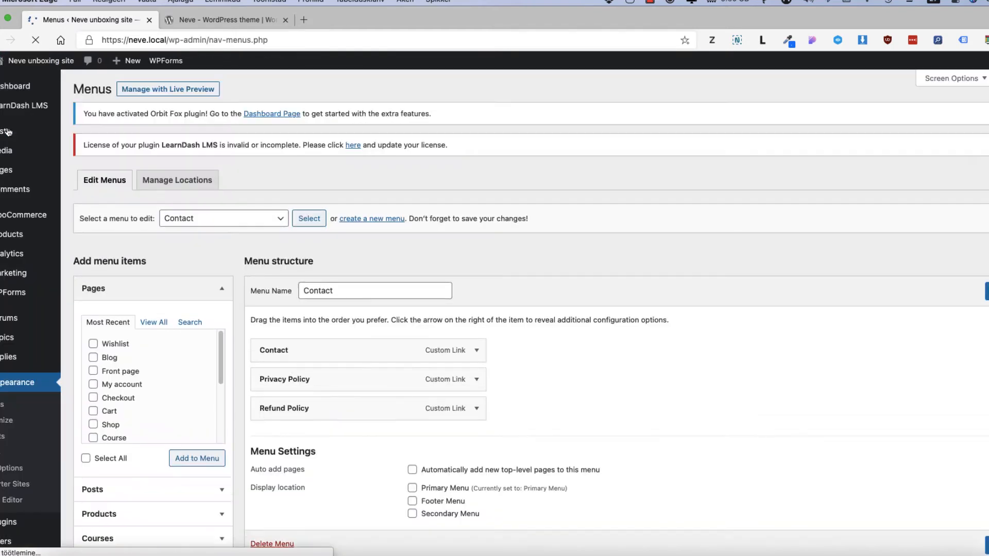
click(216, 219)
click(219, 266)
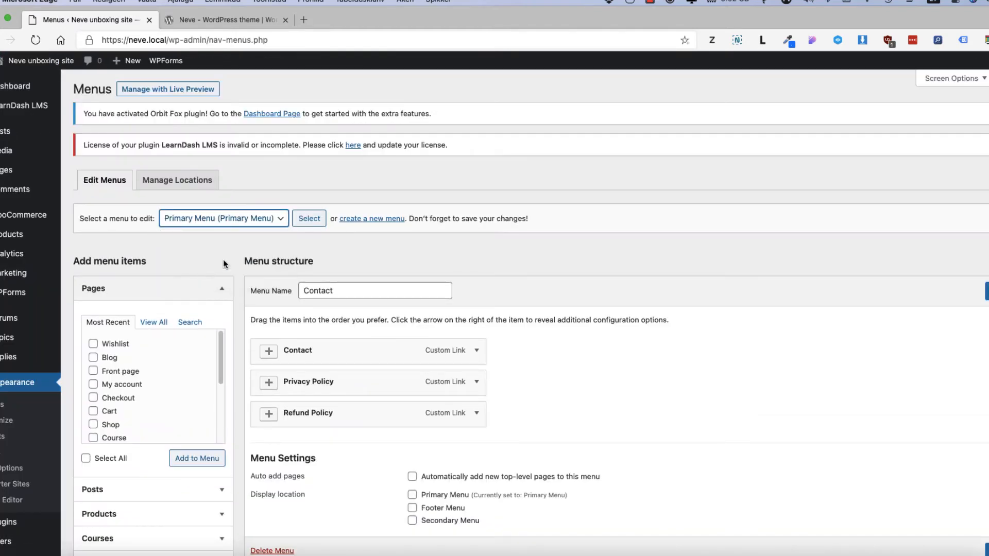
click(310, 219)
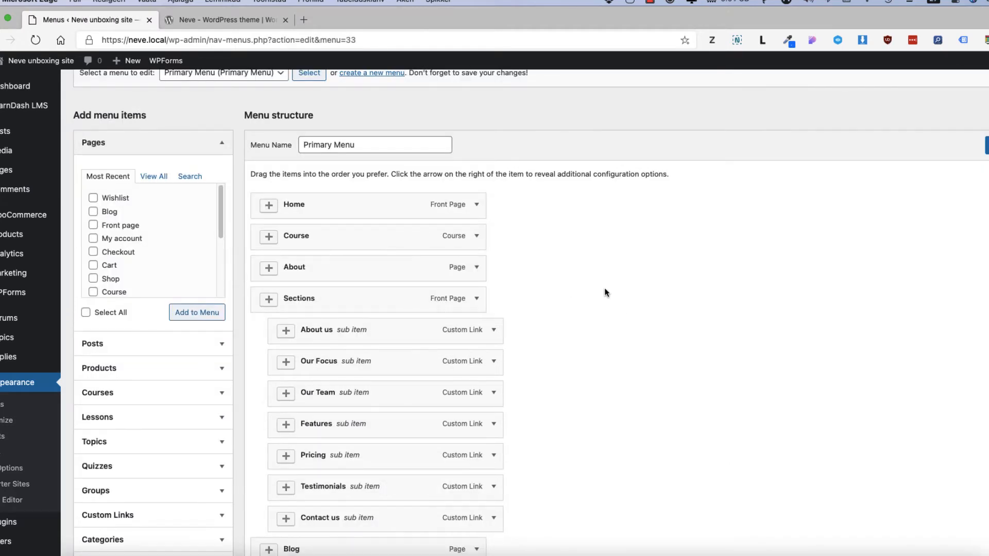
Remove the duplicate Shop (Shop Page) and Blog (Posts Page) items from the end of the Primary Menu.
scroll(607, 291, down, 7)
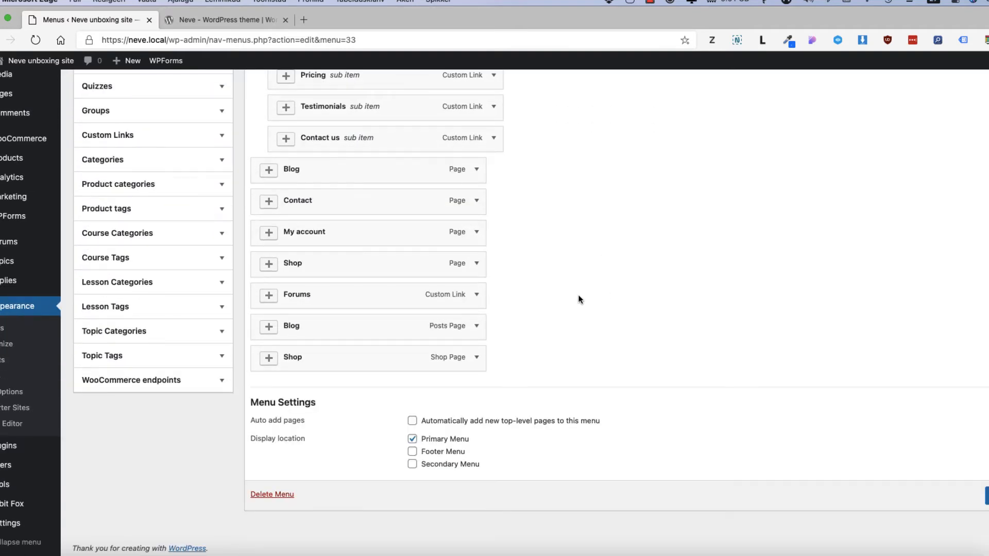
click(477, 358)
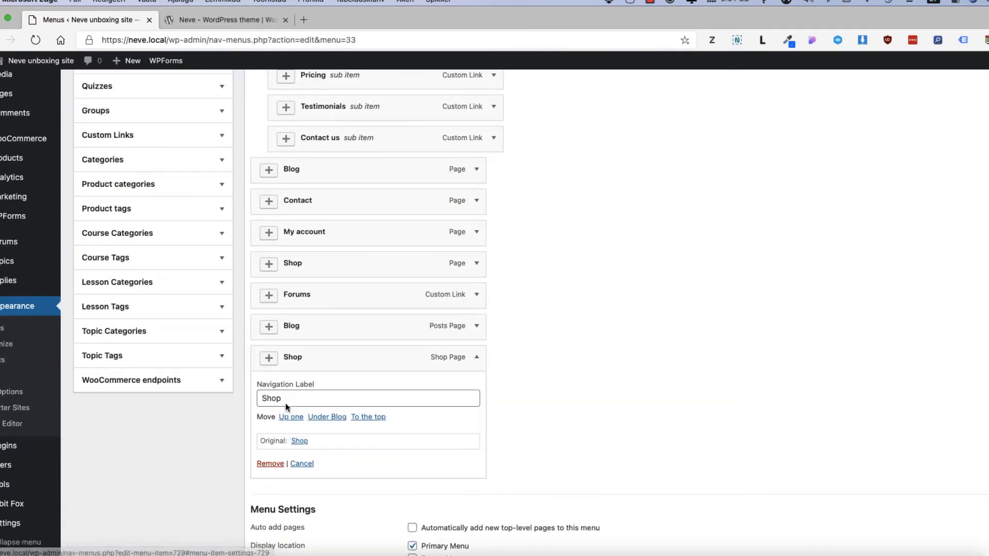
click(272, 463)
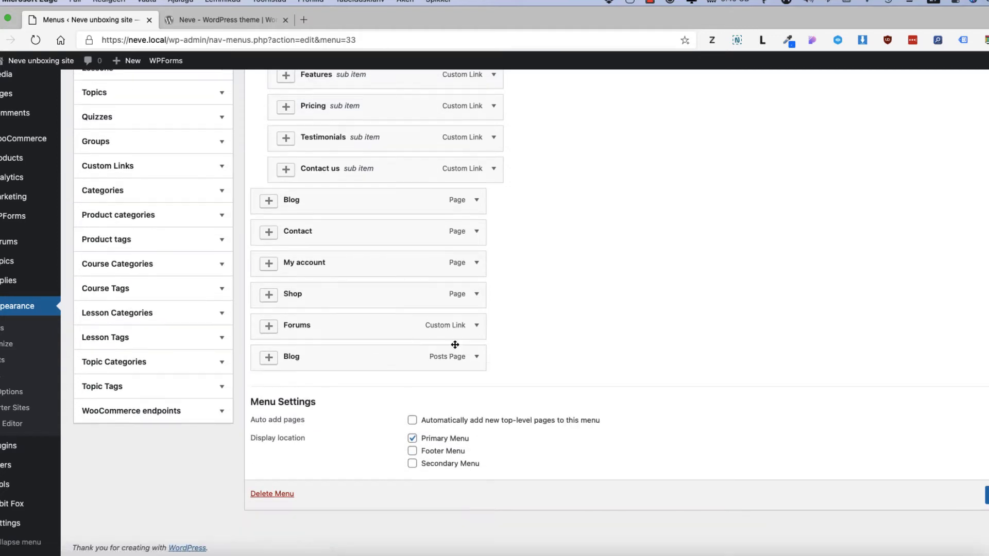
click(476, 357)
scroll(592, 301, up, 7)
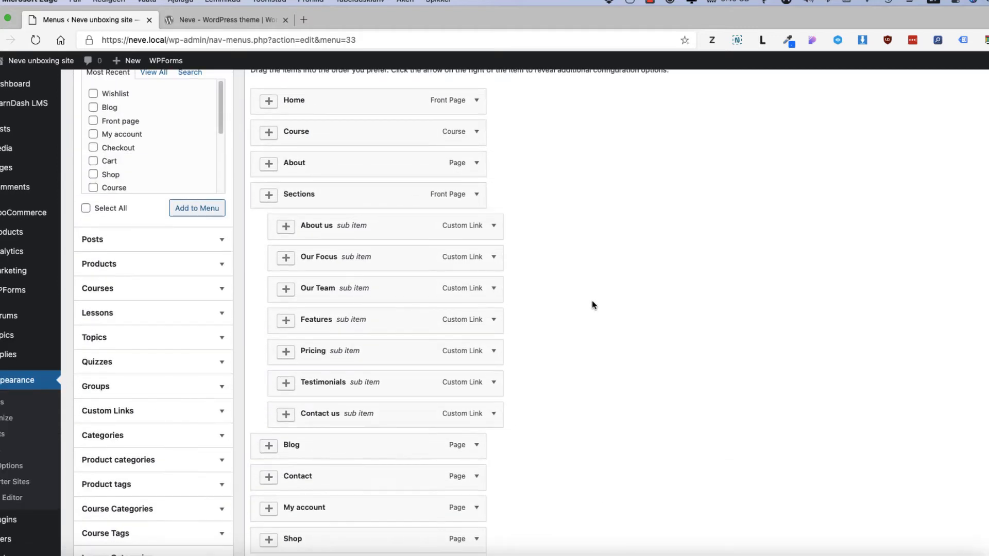
scroll(591, 301, down, 8)
click(278, 412)
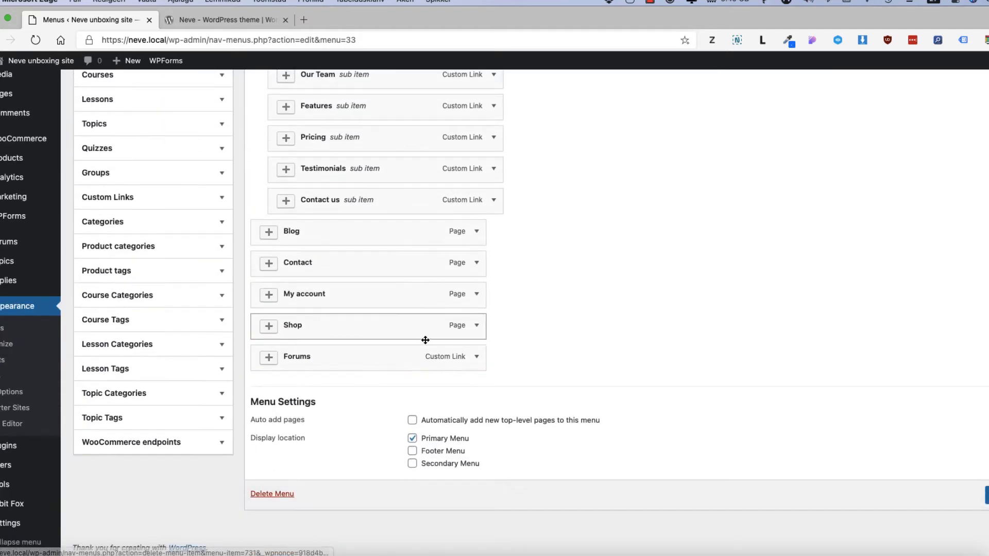
Reorder the Primary Menu so Shop and Forums come before Contact, and remove the My account item.
drag(317, 356, 355, 292)
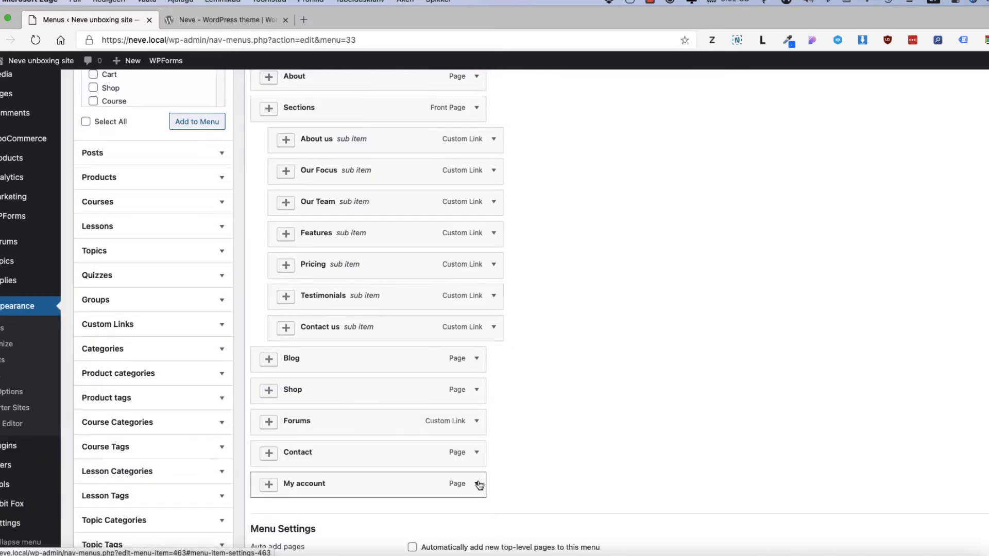
click(476, 482)
scroll(336, 418, down, 3)
click(270, 434)
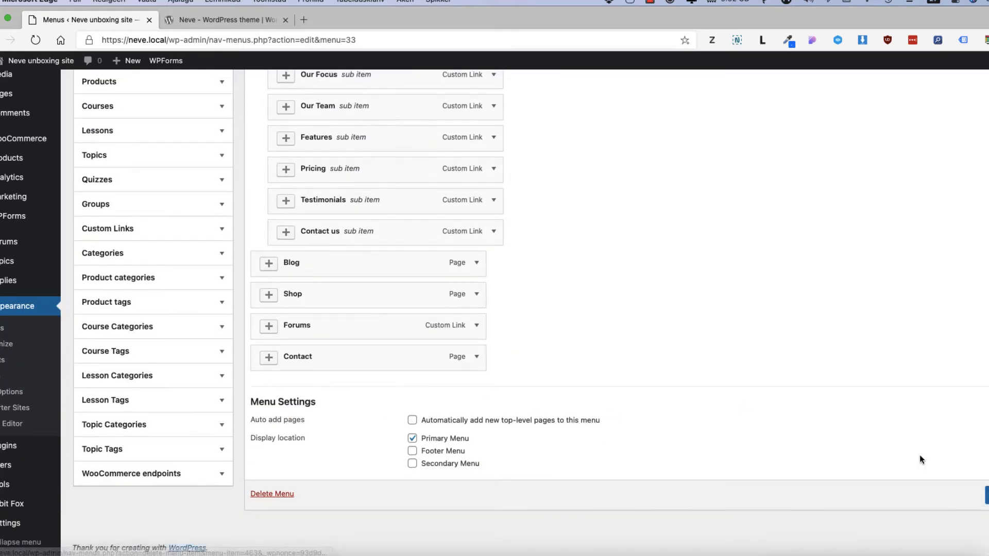
Save the Primary Menu and open the live site in a new browser tab to check the navigation.
click(986, 495)
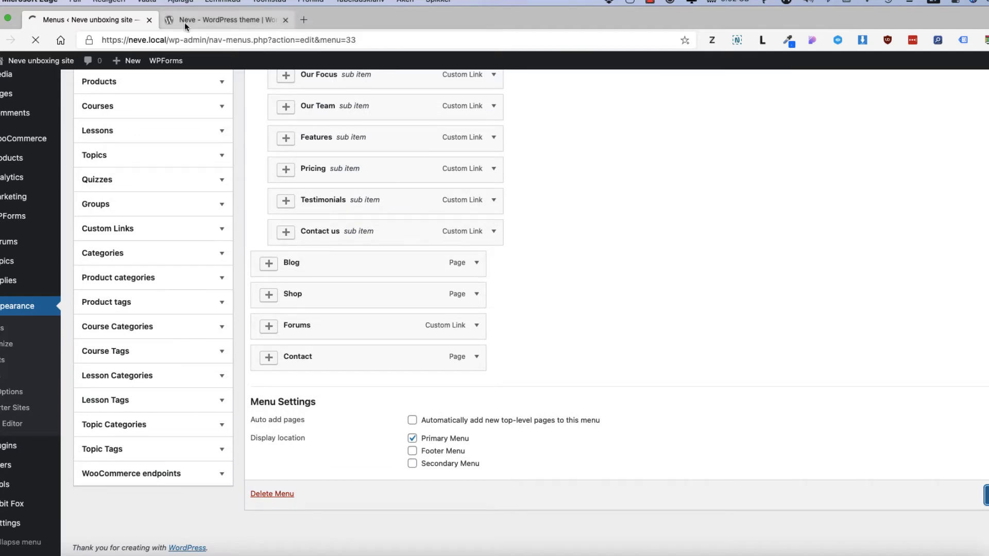
right_click(44, 62)
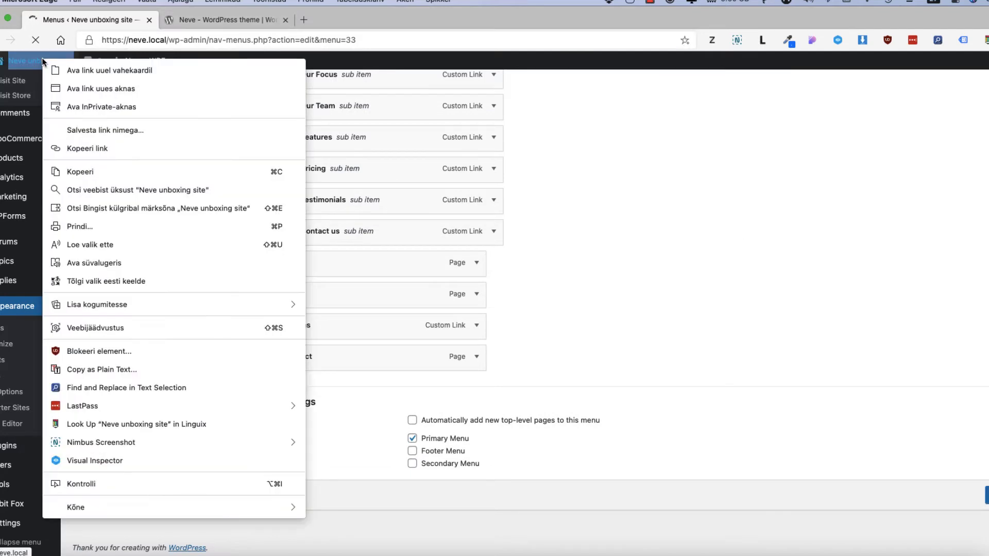
click(82, 15)
click(221, 18)
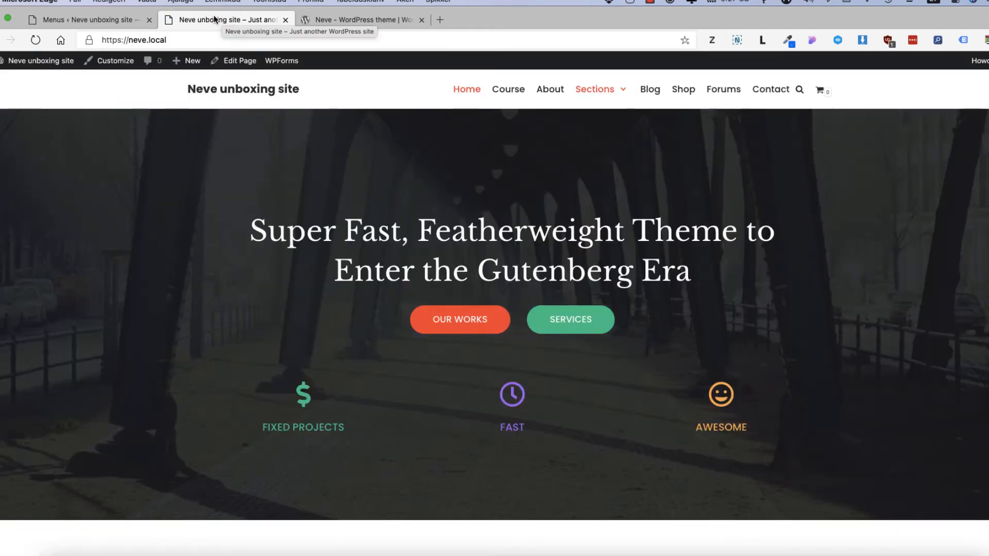
Give the Home menu item the first house icon found by filtering for "home", and save the menu.
click(82, 19)
scroll(635, 308, down, 3)
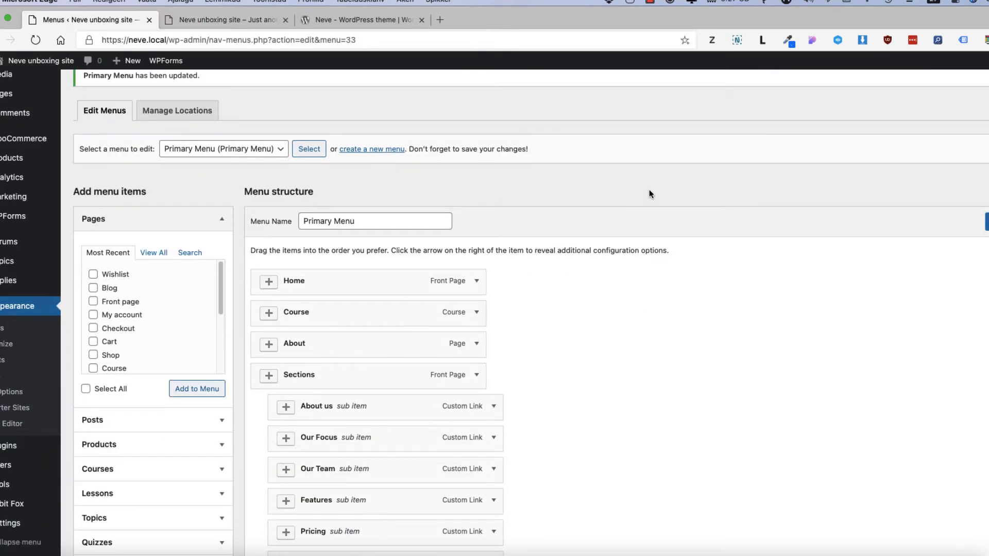
click(268, 283)
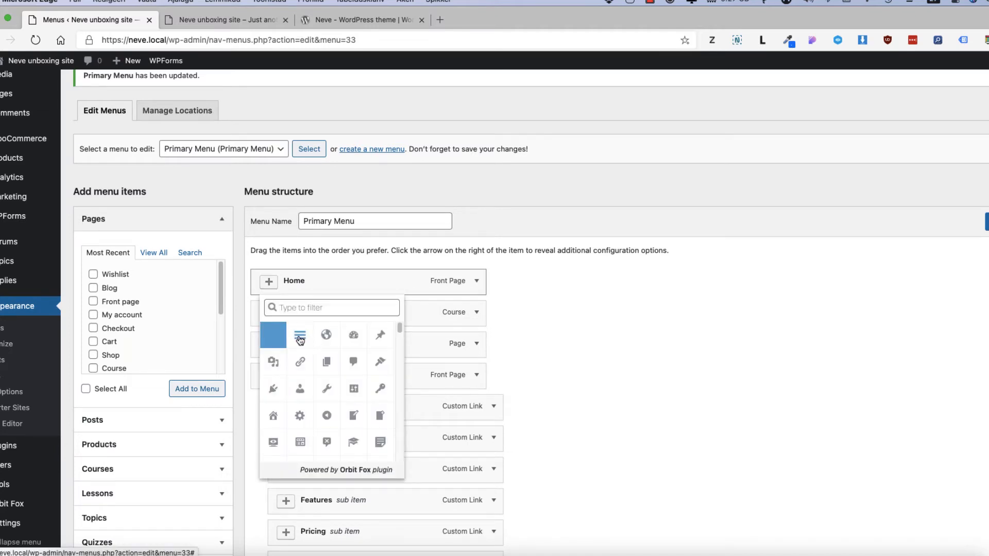
click(304, 307)
text(home)
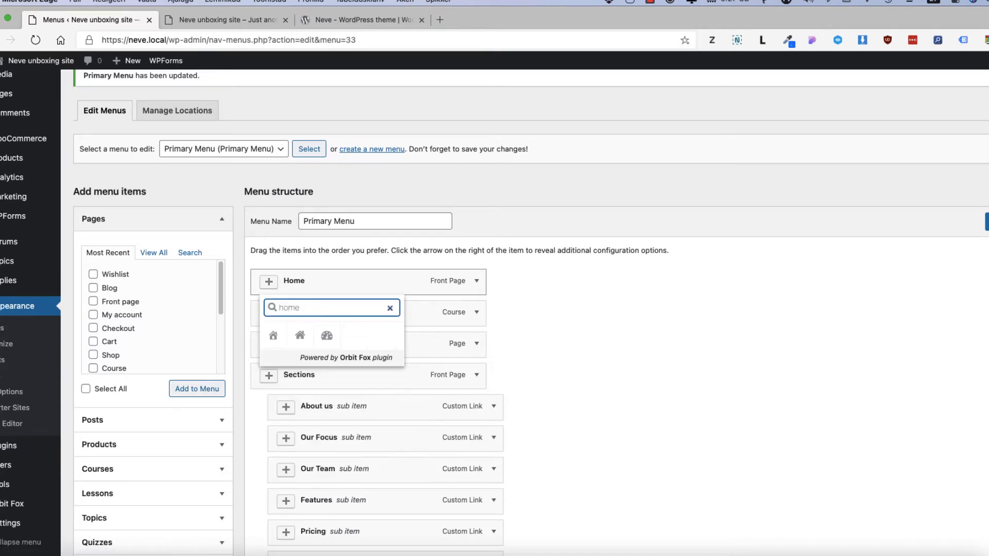
click(273, 336)
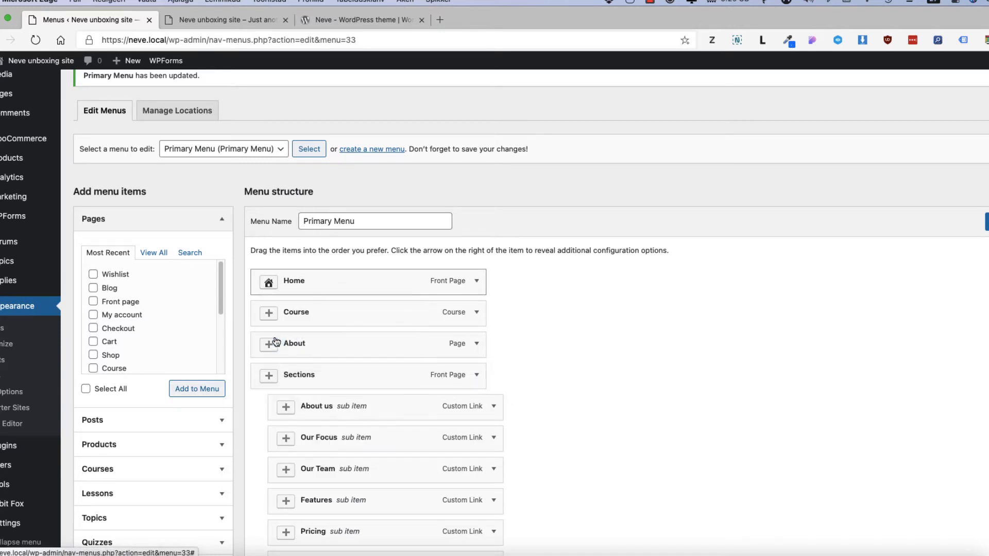
click(477, 283)
click(477, 283)
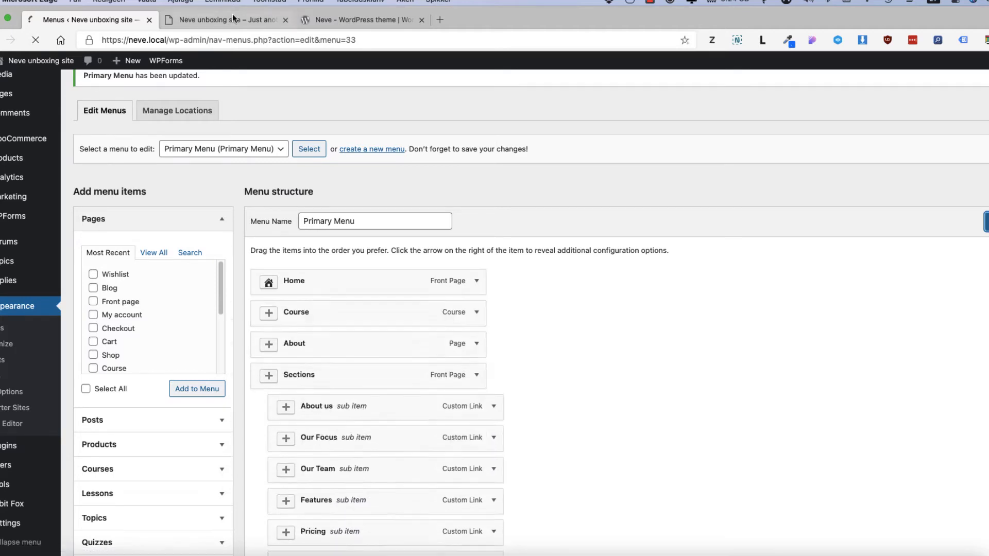
Reload the live site to check the Home item's icon, and return to the menu editor.
click(226, 19)
click(36, 40)
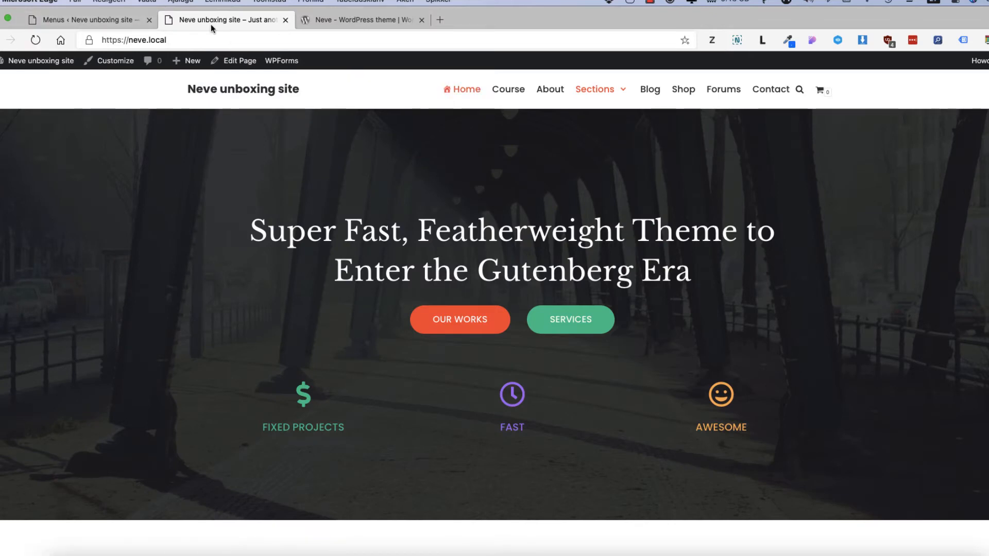
click(97, 19)
scroll(606, 295, down, 3)
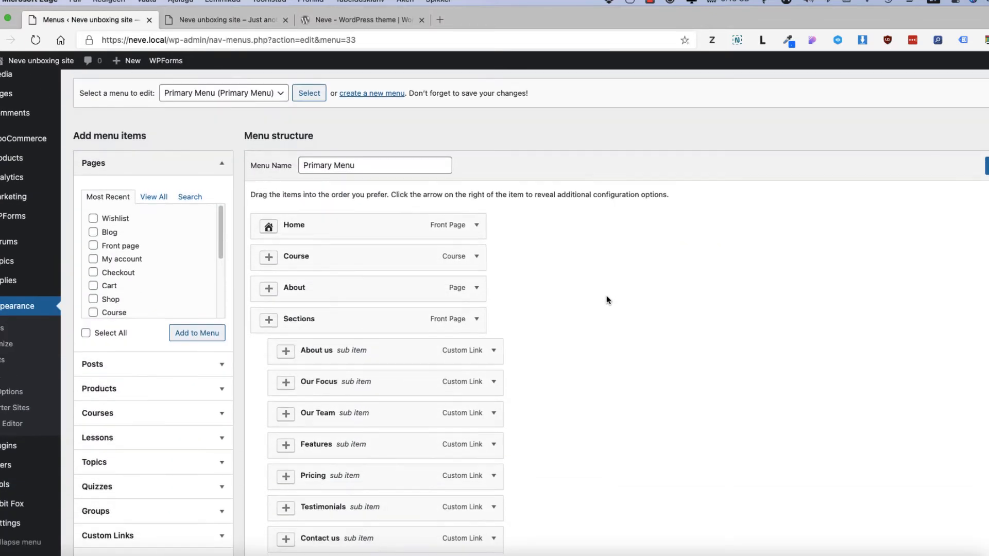
Open Neve Options and look over the Welcome page's starter sites, customizer links and community sections.
click(11, 392)
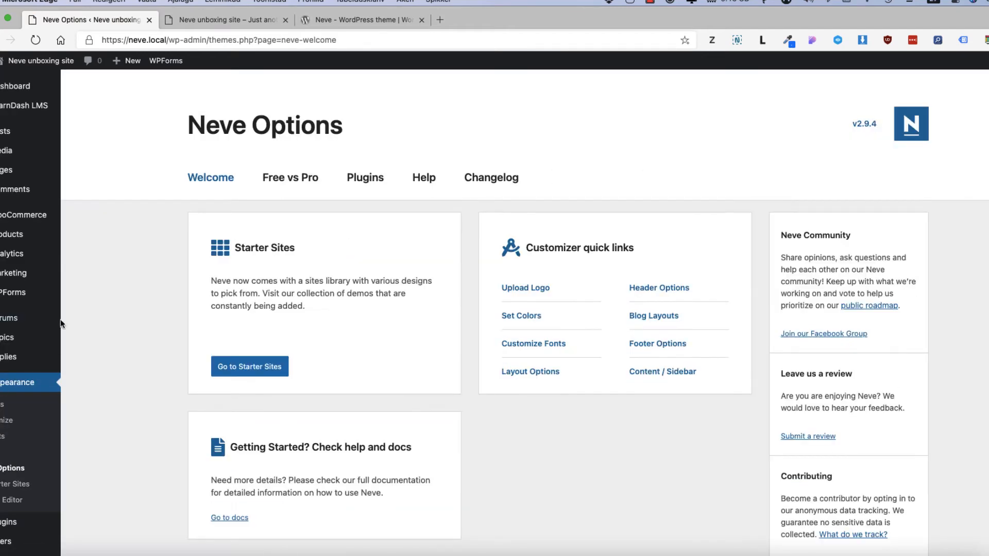
scroll(145, 270, down, 2)
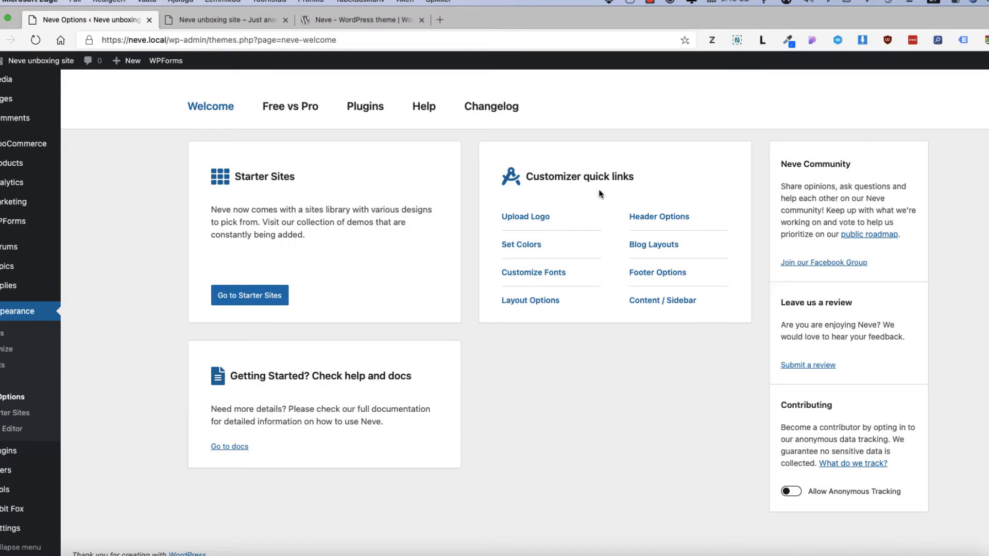
scroll(834, 319, down, 1)
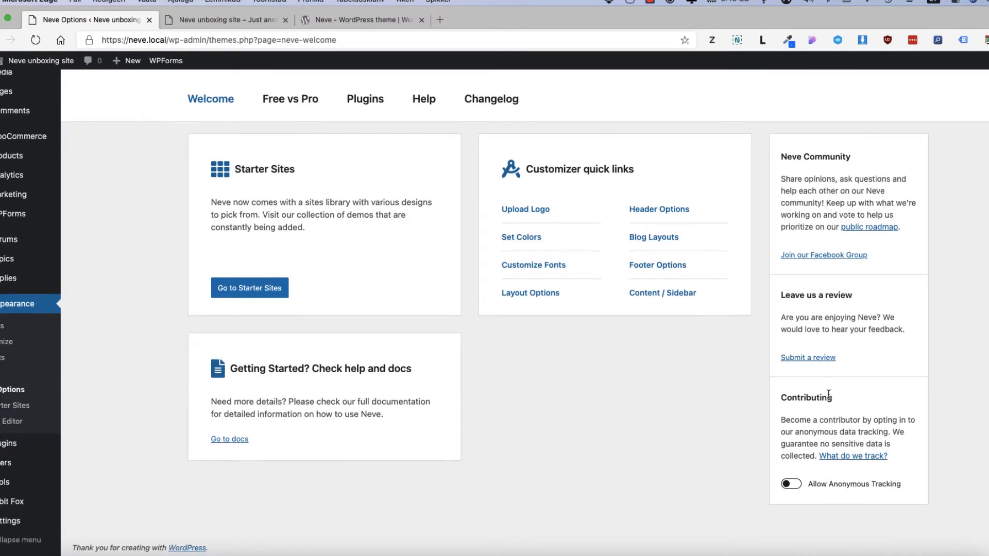
scroll(527, 392, up, 2)
Review the Free vs Pro feature comparison between Neve and Neve Pro.
click(286, 178)
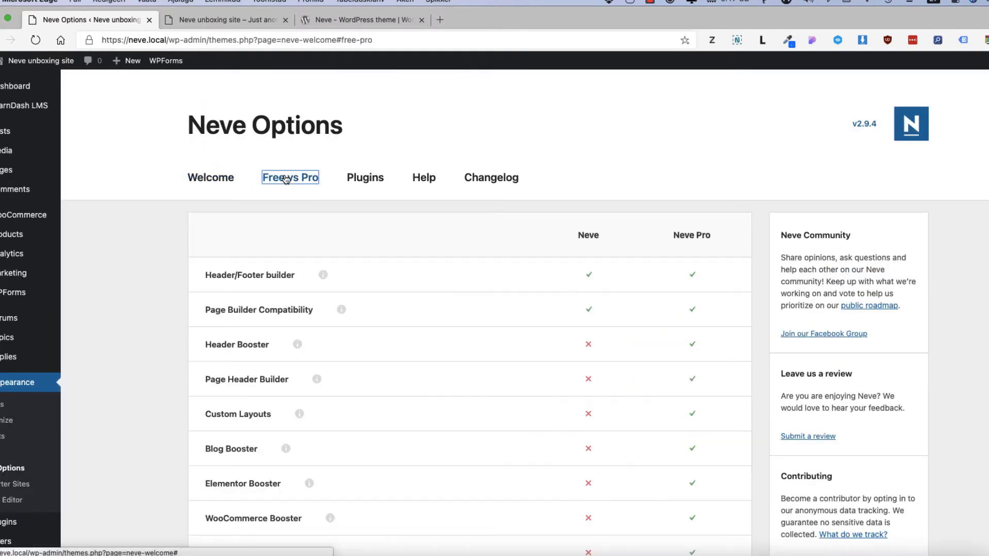
scroll(145, 277, down, 2)
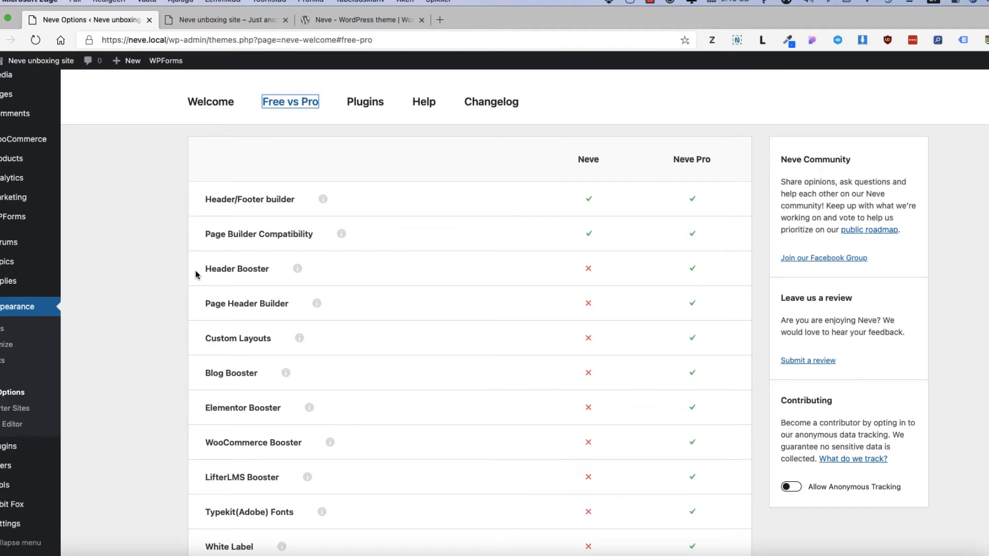
scroll(190, 276, down, 4)
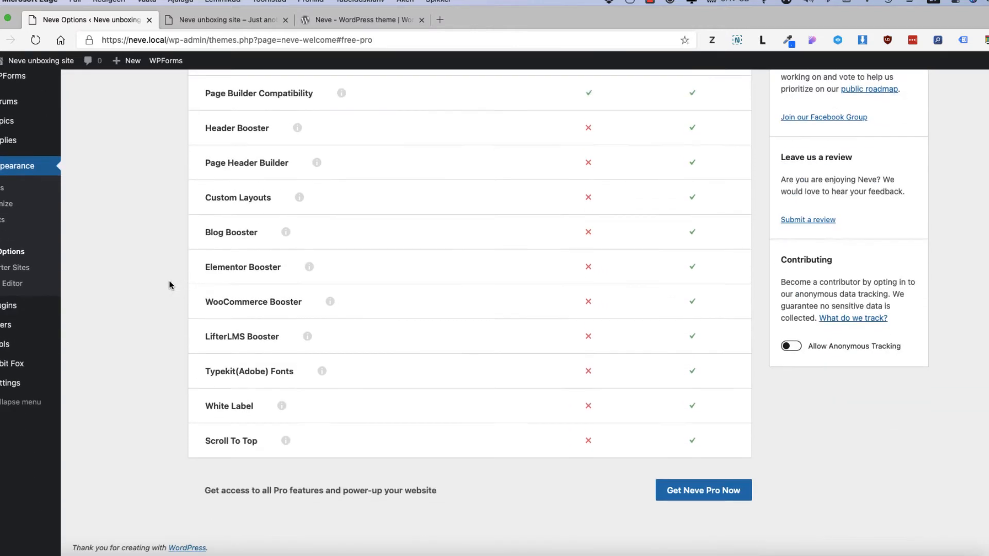
scroll(171, 303, up, 6)
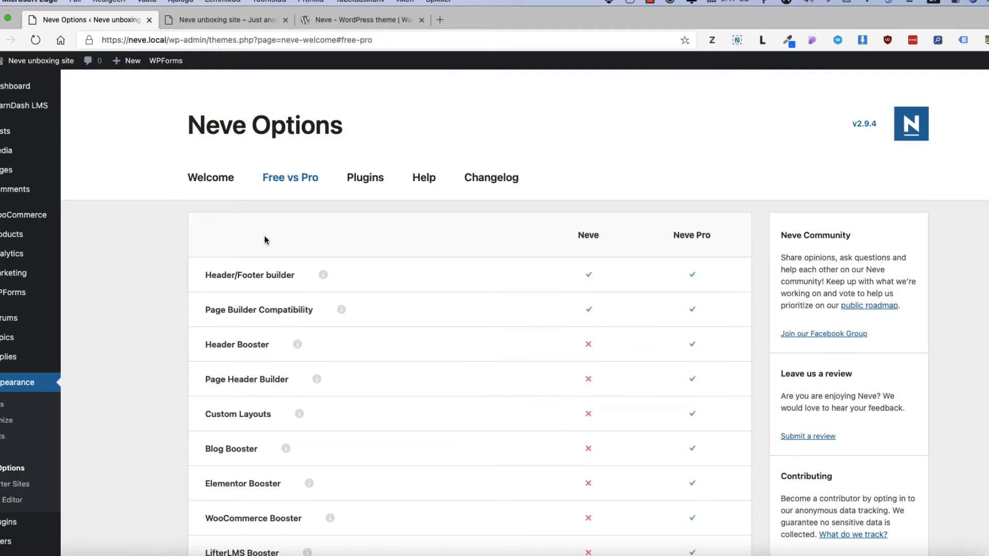
Look through the recommended plugins, the changelog and the help resources in Neve Options.
click(366, 178)
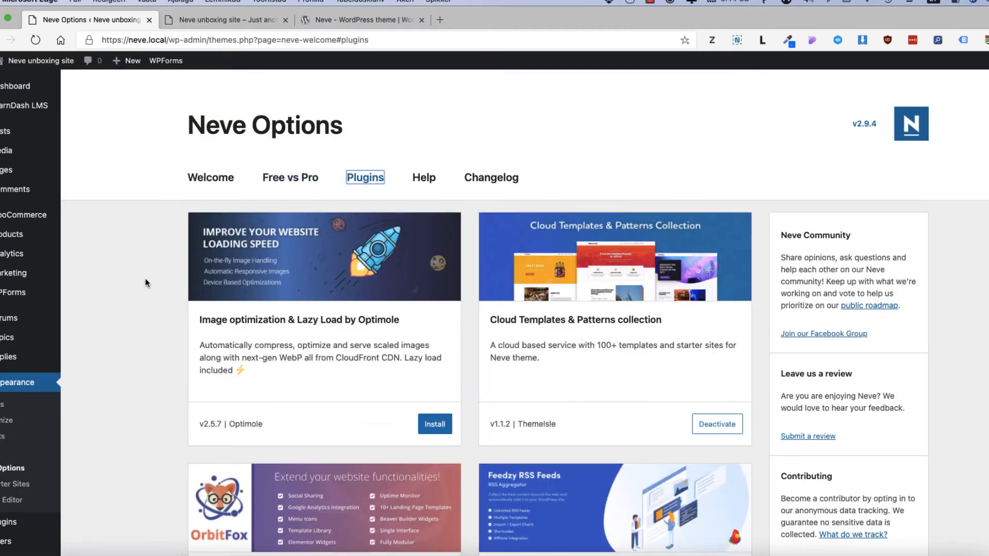
scroll(118, 315, down, 12)
scroll(113, 314, down, 3)
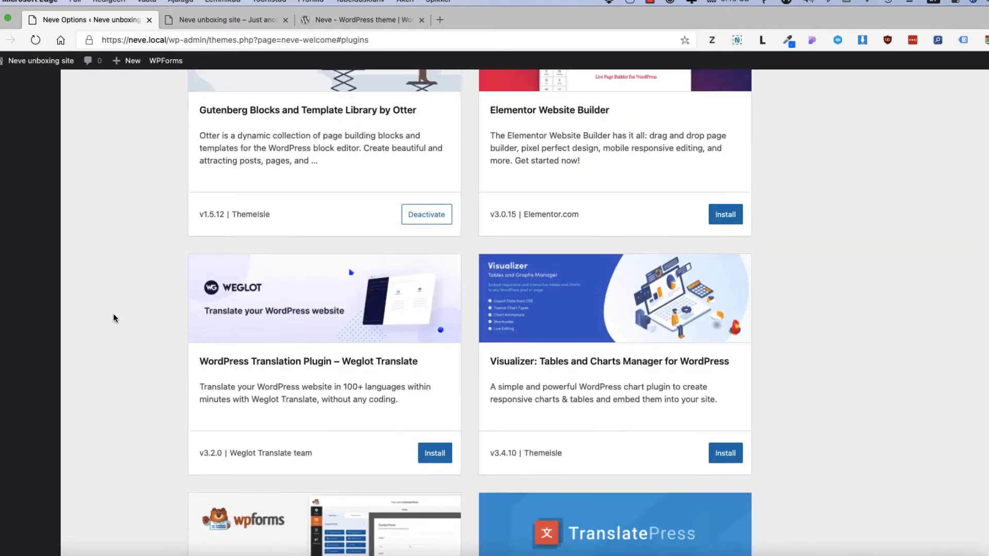
scroll(113, 314, up, 10)
scroll(113, 314, up, 3)
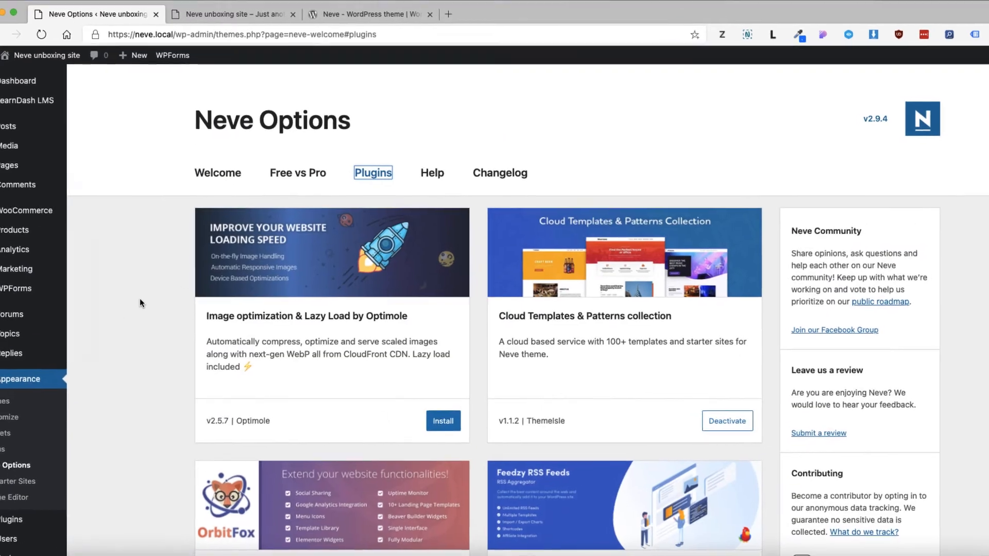
click(539, 152)
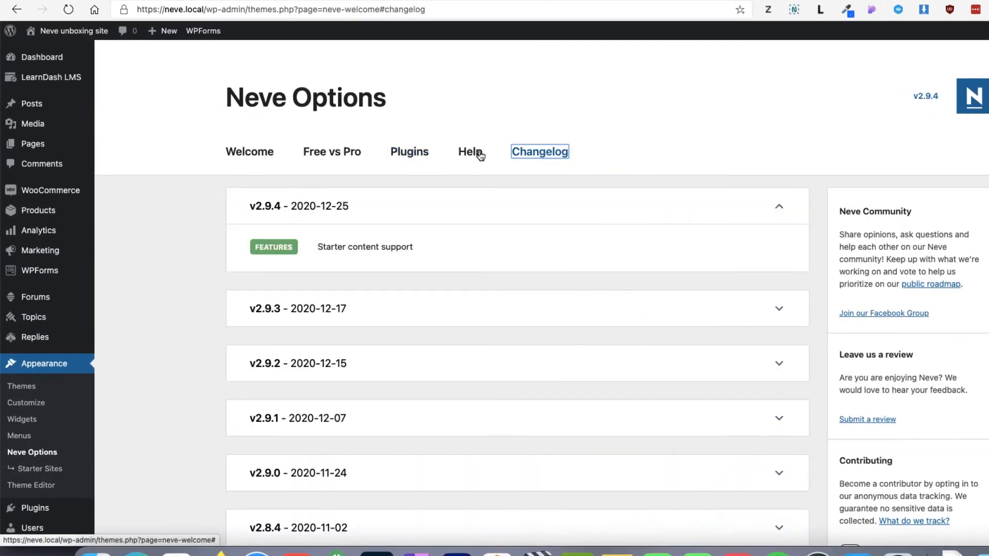
click(469, 153)
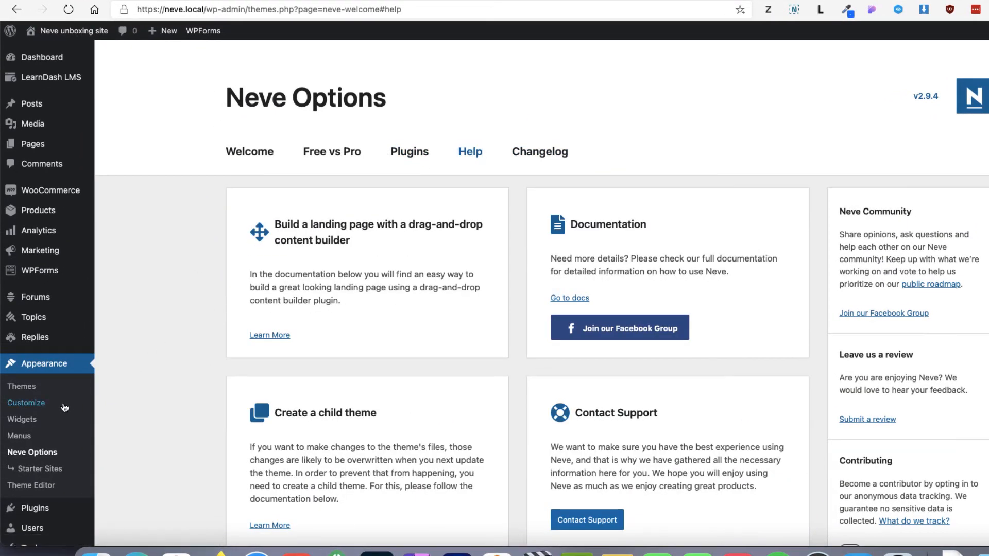
Open the Widgets page and look over the available widgets and sidebar areas.
click(24, 419)
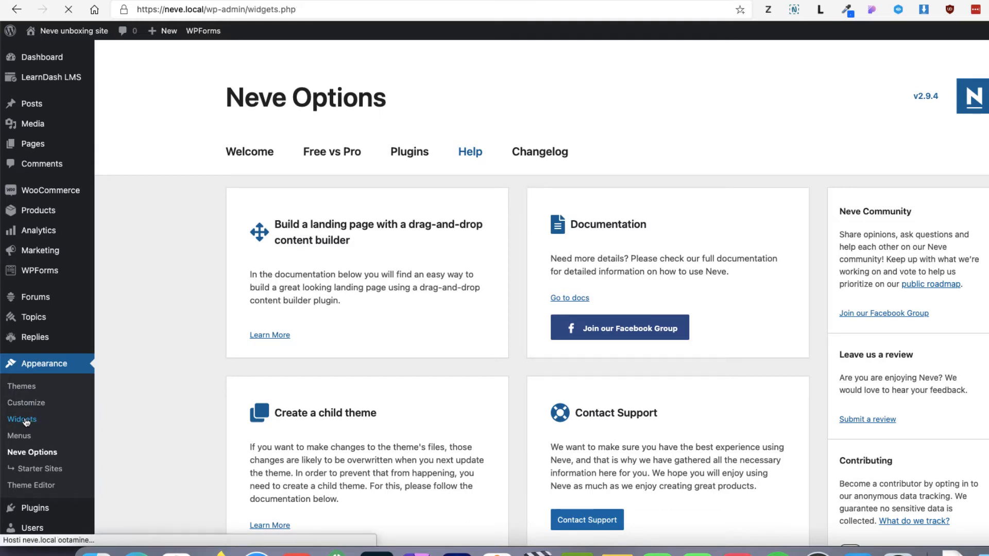
scroll(654, 466, down, 3)
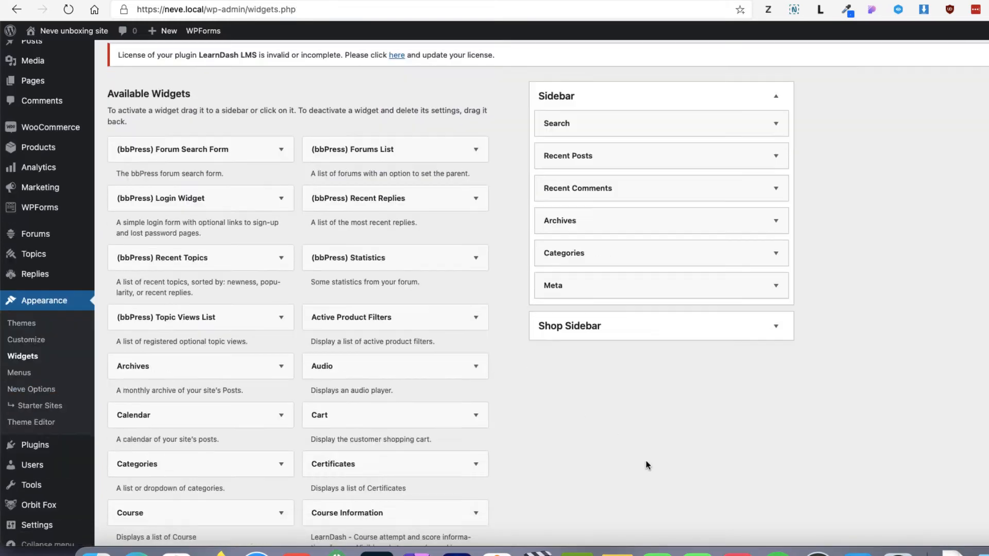
Look through the remaining available and inactive widgets, and view the PRO features list in the theme Customizer.
scroll(647, 464, down, 15)
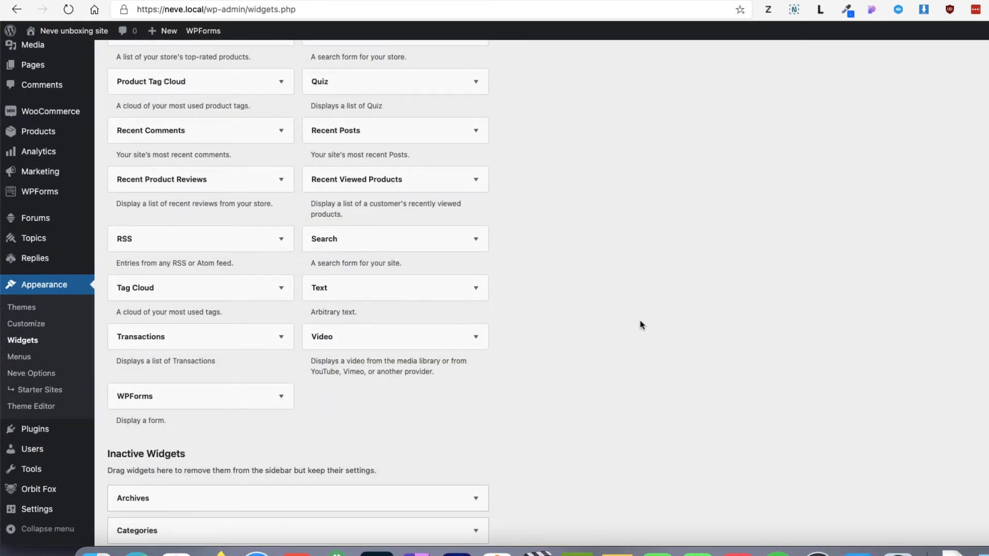
scroll(637, 332, up, 20)
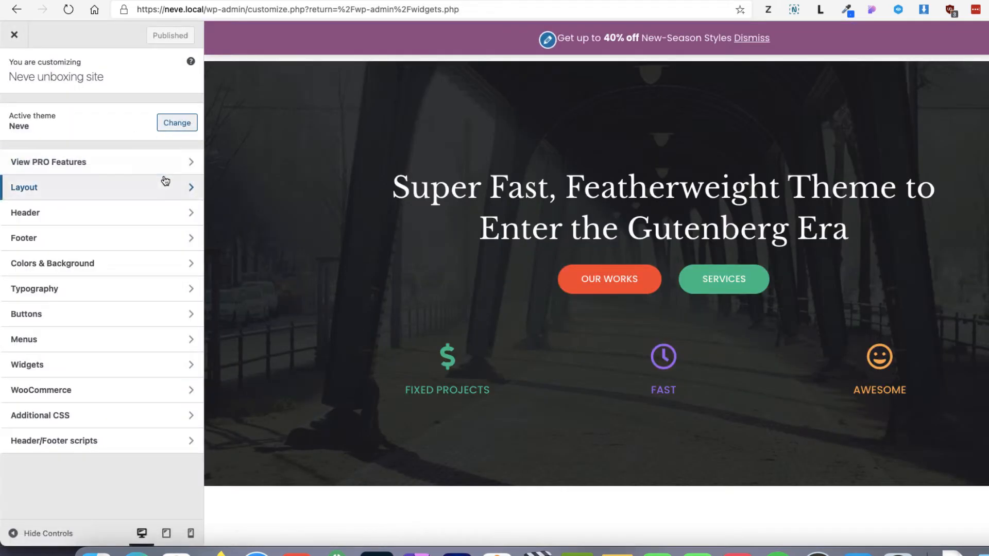
click(119, 163)
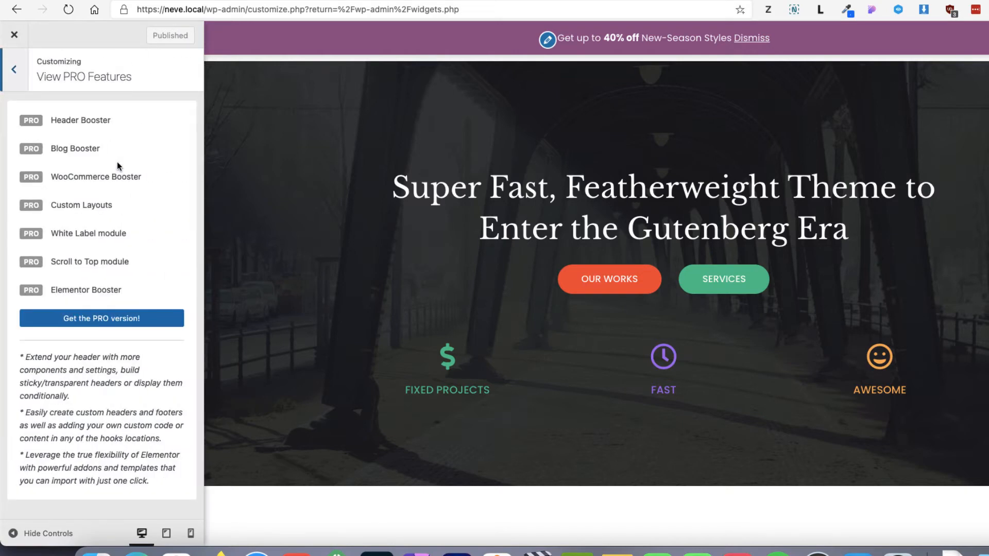
click(14, 72)
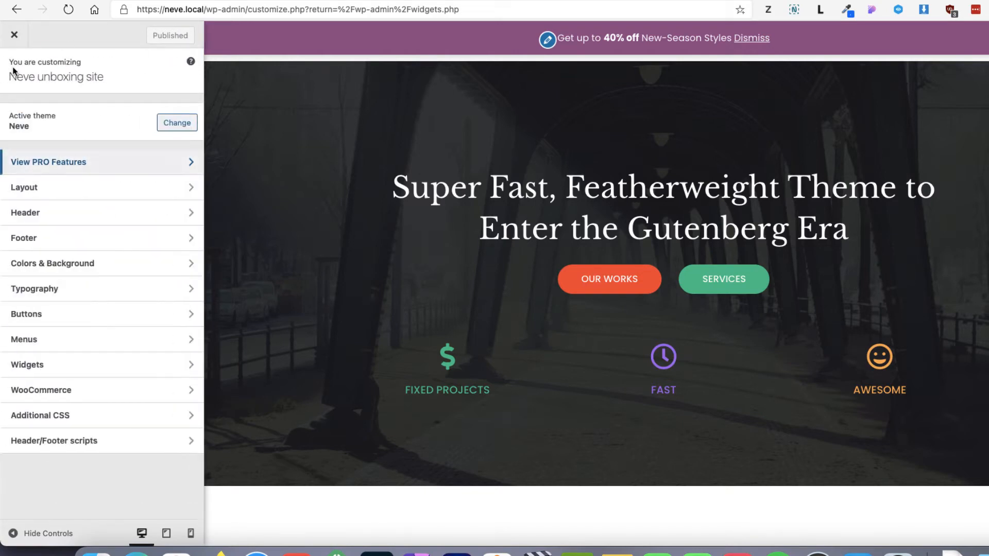
click(90, 195)
click(93, 110)
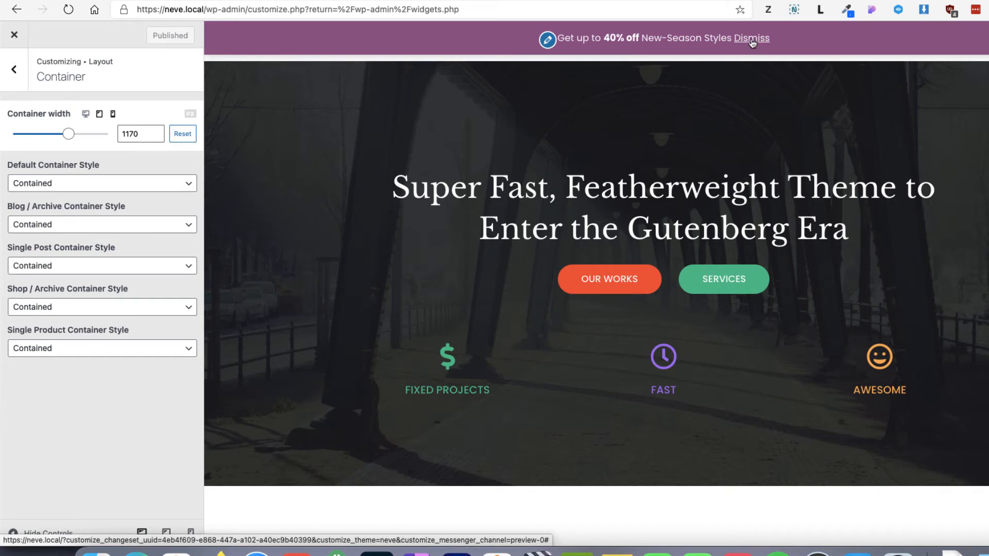
click(14, 69)
click(13, 69)
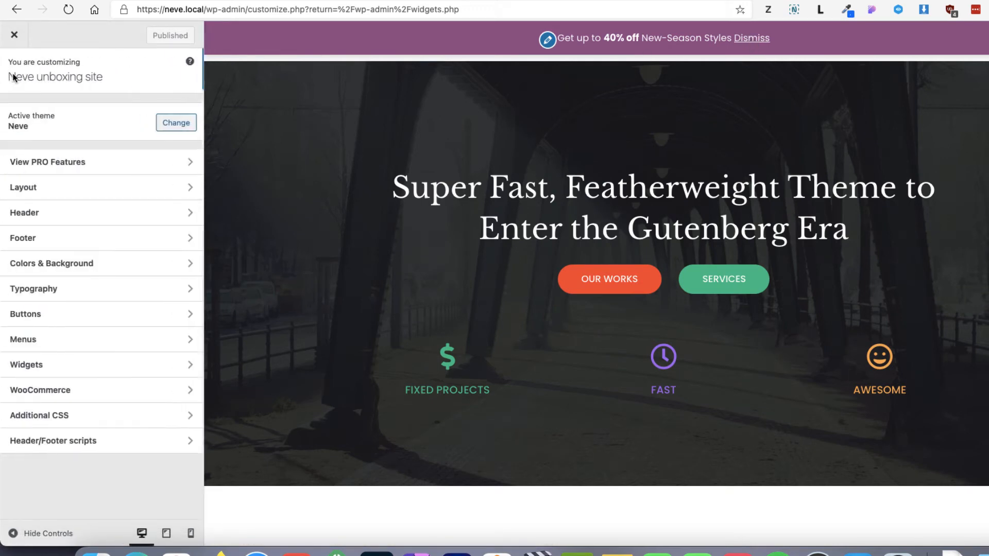
Disable the WooCommerce store notice in the Customizer and publish the change.
click(76, 390)
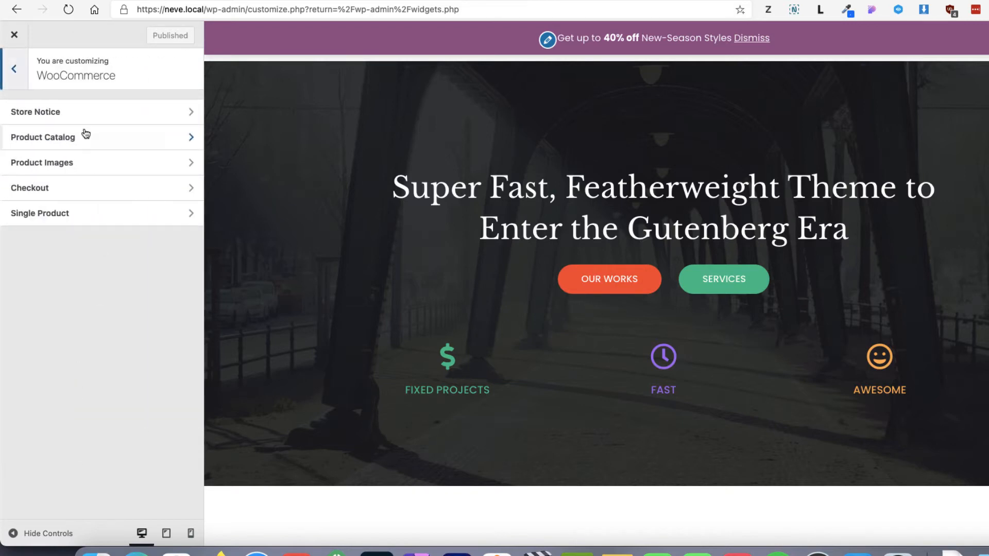
click(72, 111)
click(12, 228)
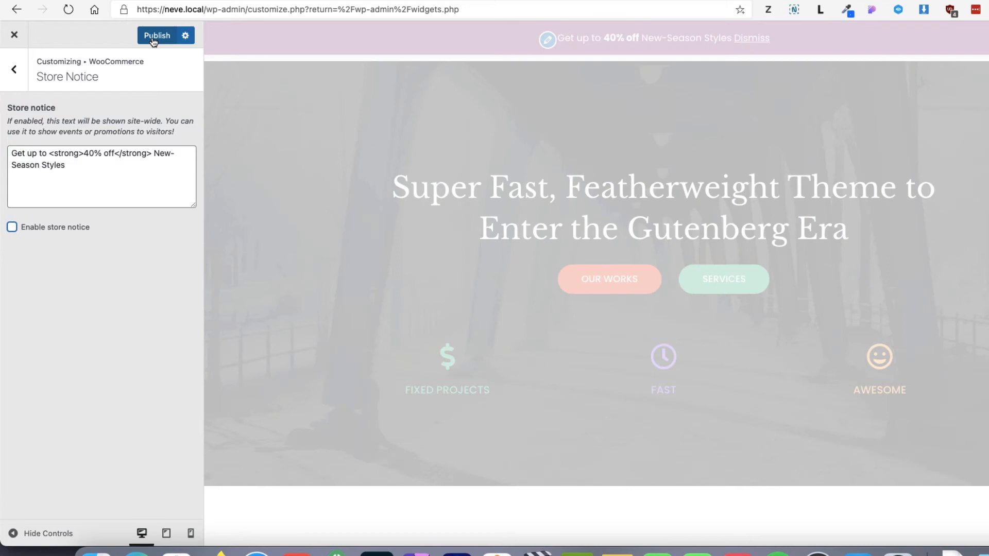
click(153, 41)
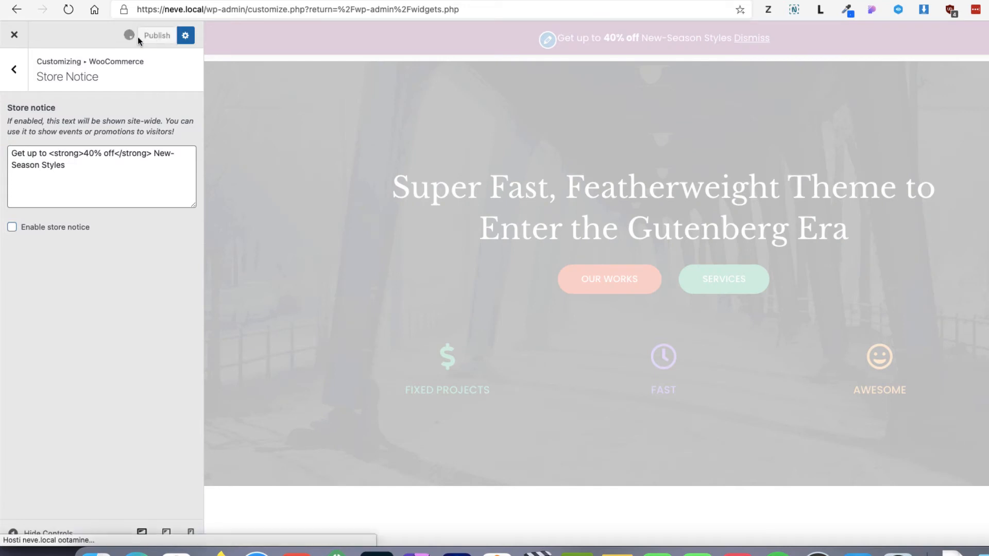
click(15, 75)
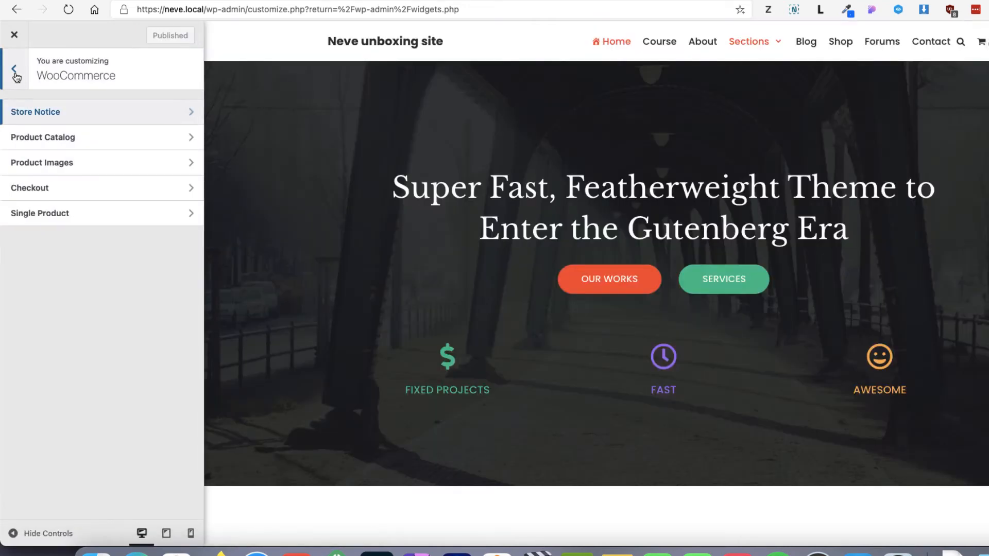
click(15, 75)
In the Layout container settings, try Full Width as the default container style and return it to Contained.
click(72, 189)
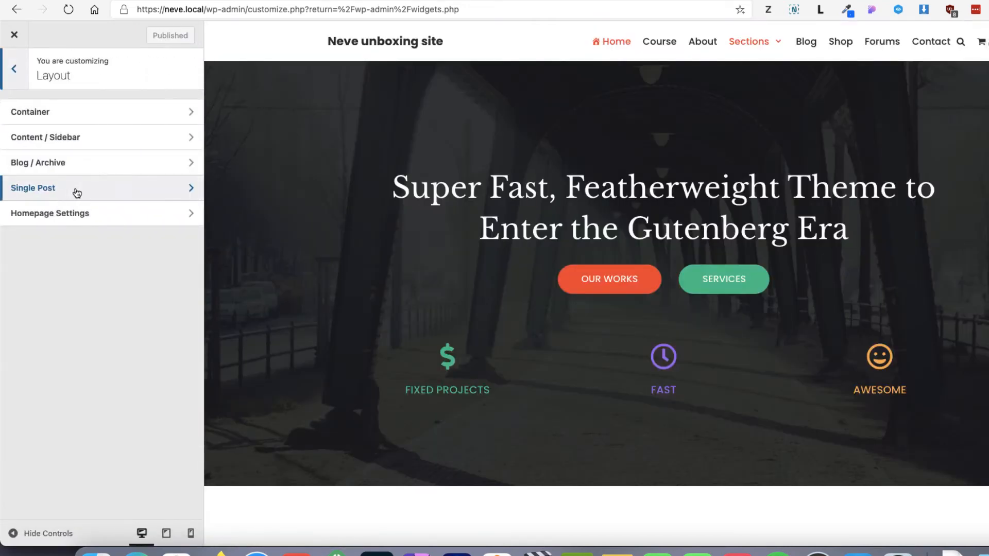
click(90, 117)
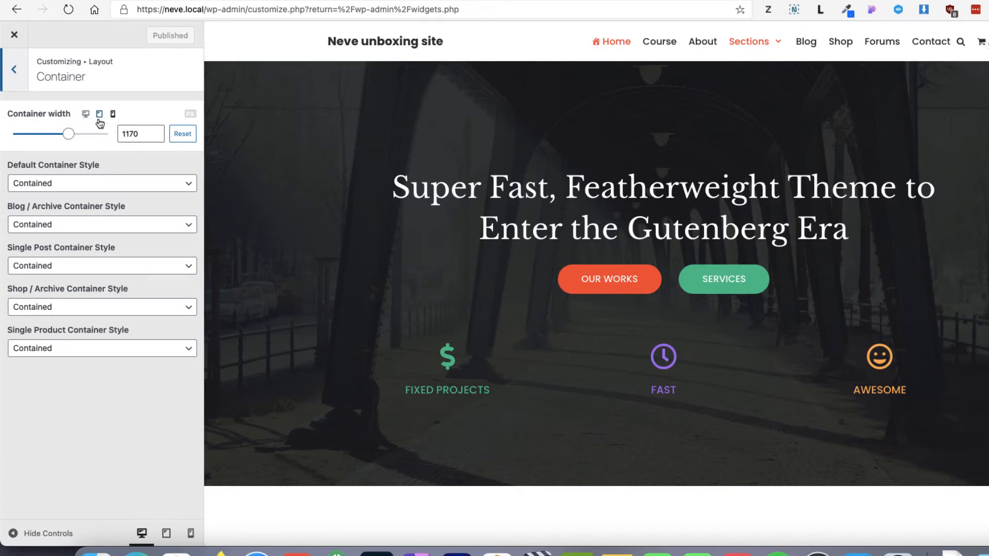
click(59, 187)
click(51, 212)
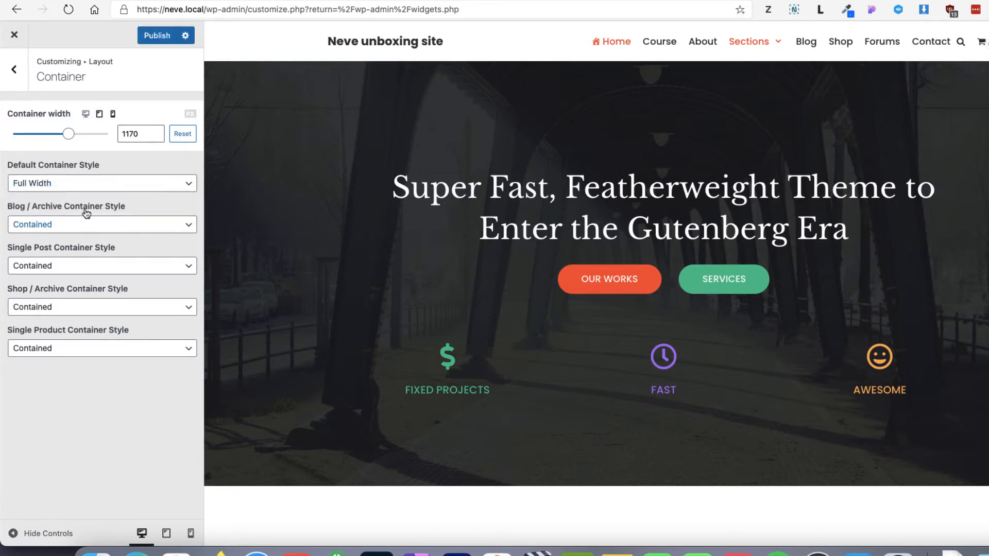
click(56, 186)
click(44, 201)
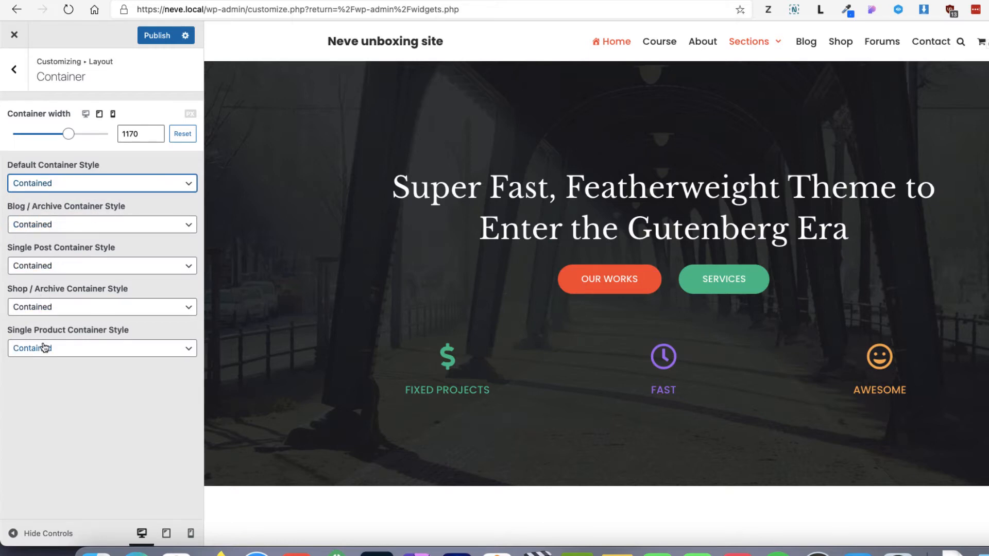
Look over the Content / Sidebar layout settings for Blog / Archive, Single Post and Others.
click(17, 74)
click(53, 138)
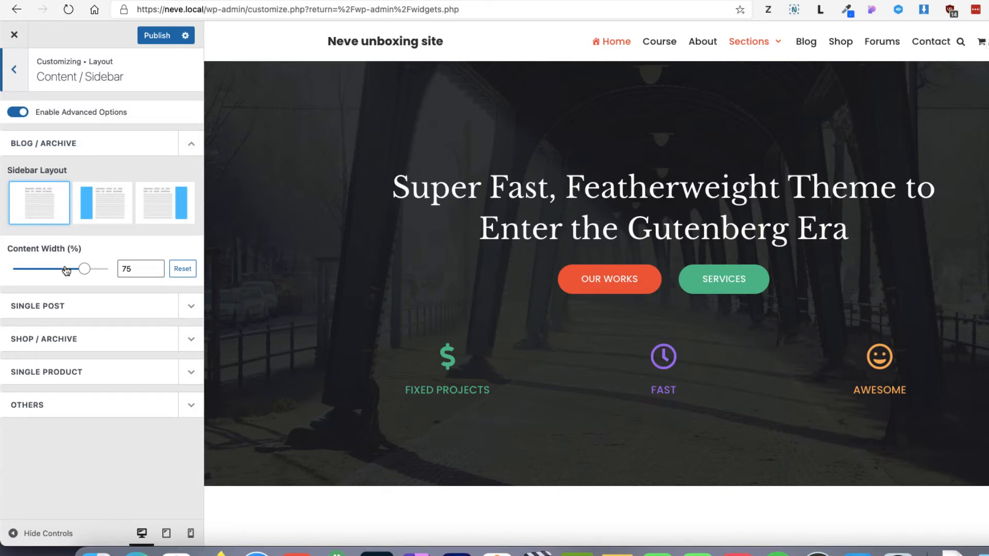
click(192, 305)
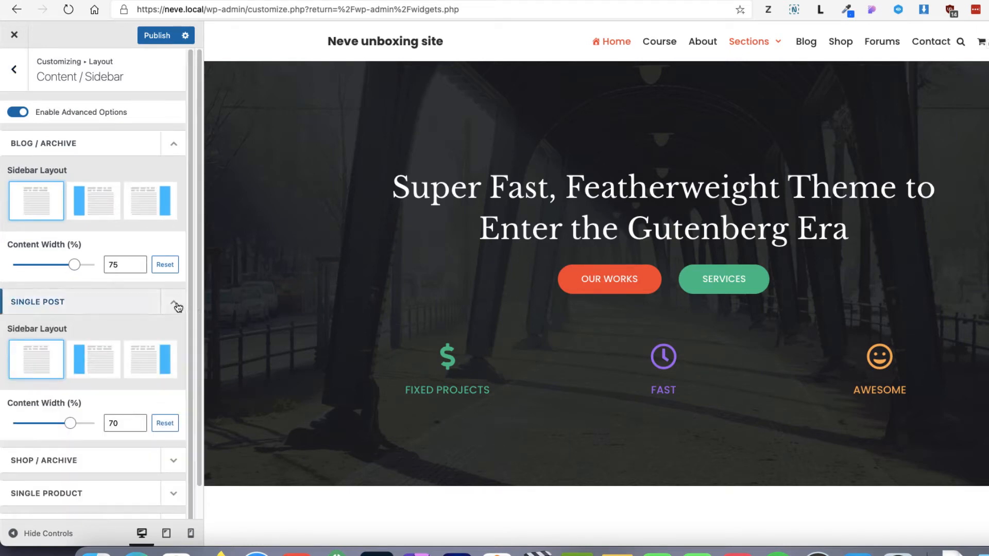
click(174, 304)
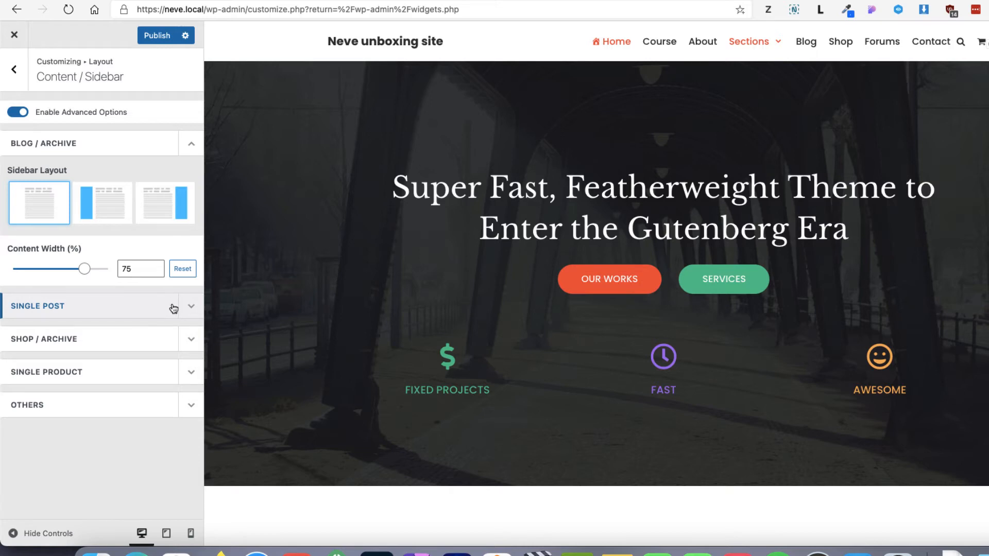
click(190, 406)
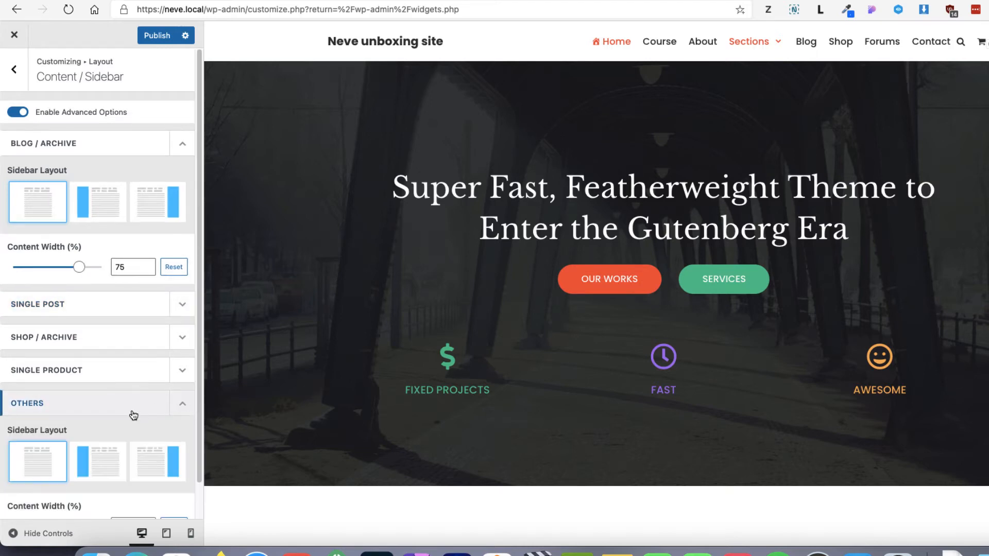
scroll(134, 415, down, 2)
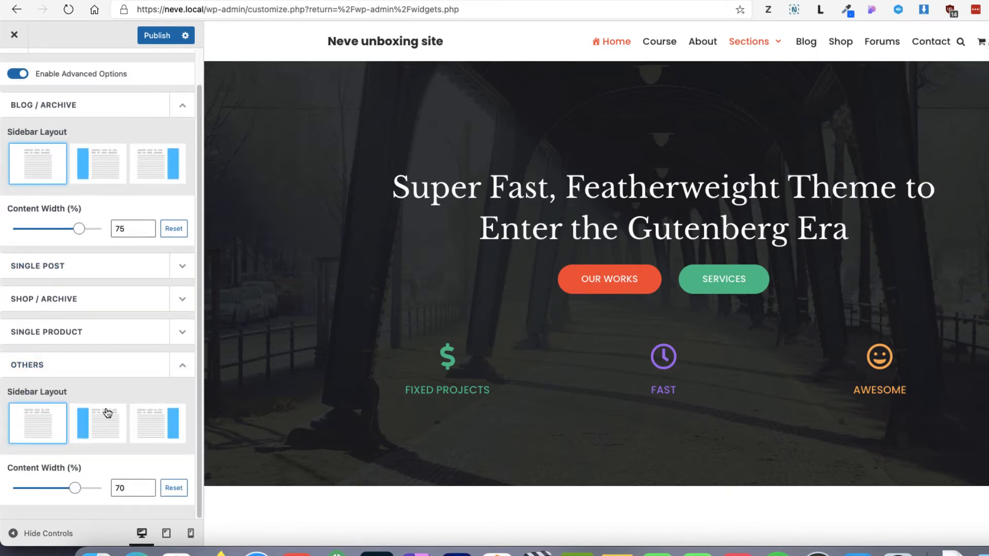
Preview the course topic "1.1 Why Design Matters" and try the left sidebar layout under Others before choosing the right sidebar.
click(665, 40)
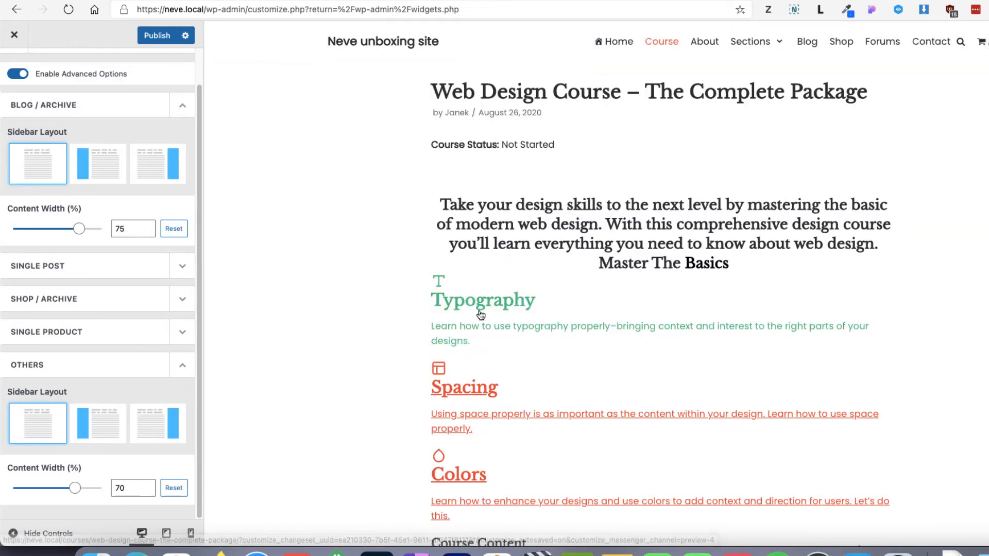
scroll(514, 254, down, 3)
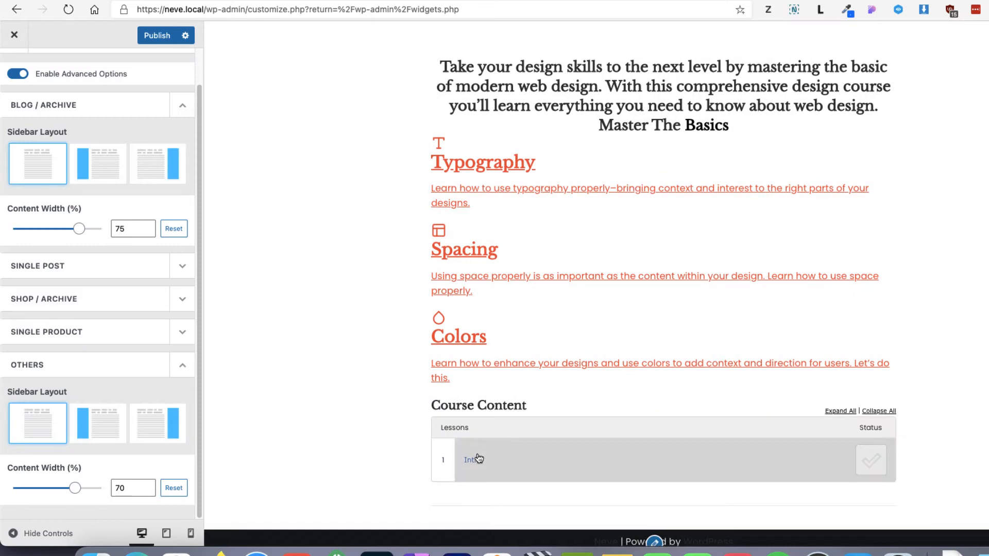
click(477, 456)
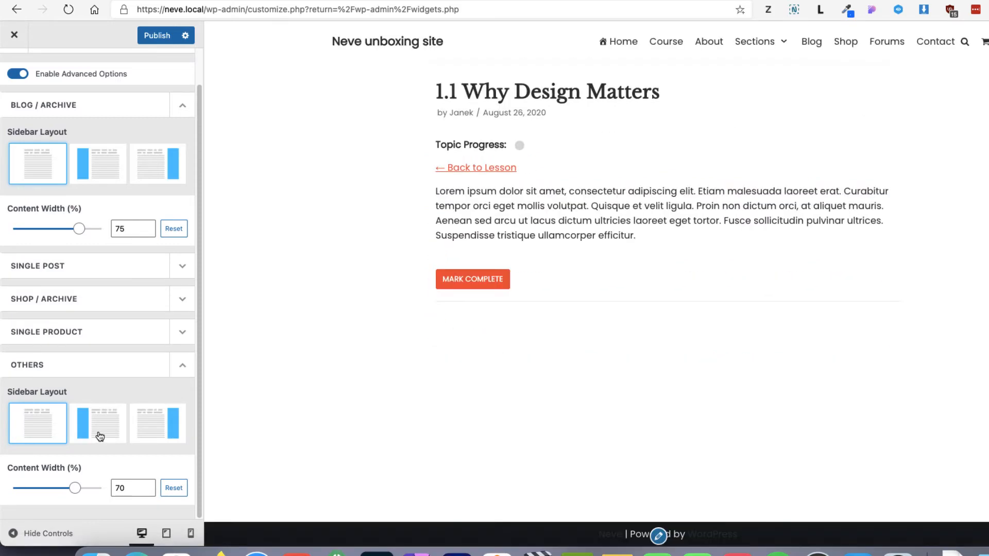
click(100, 424)
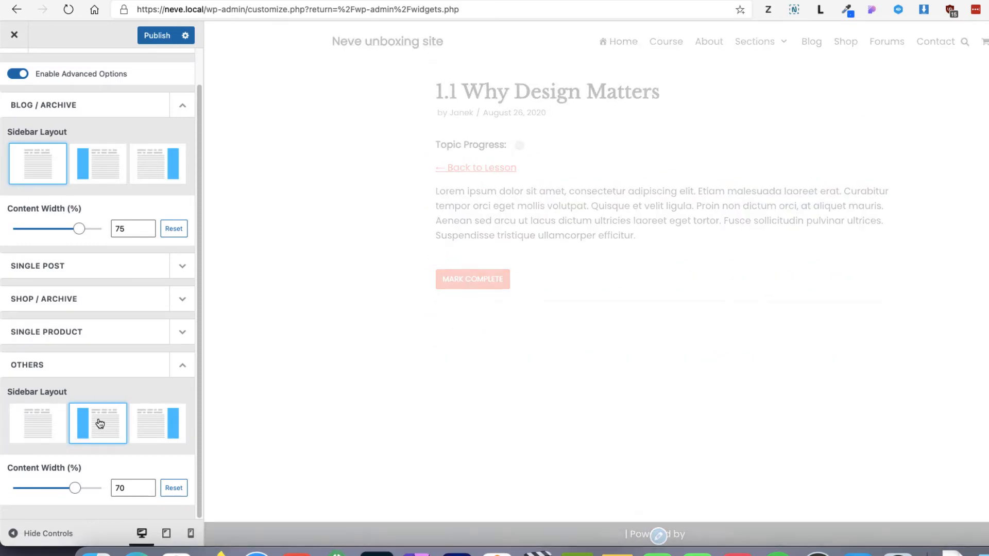
click(155, 417)
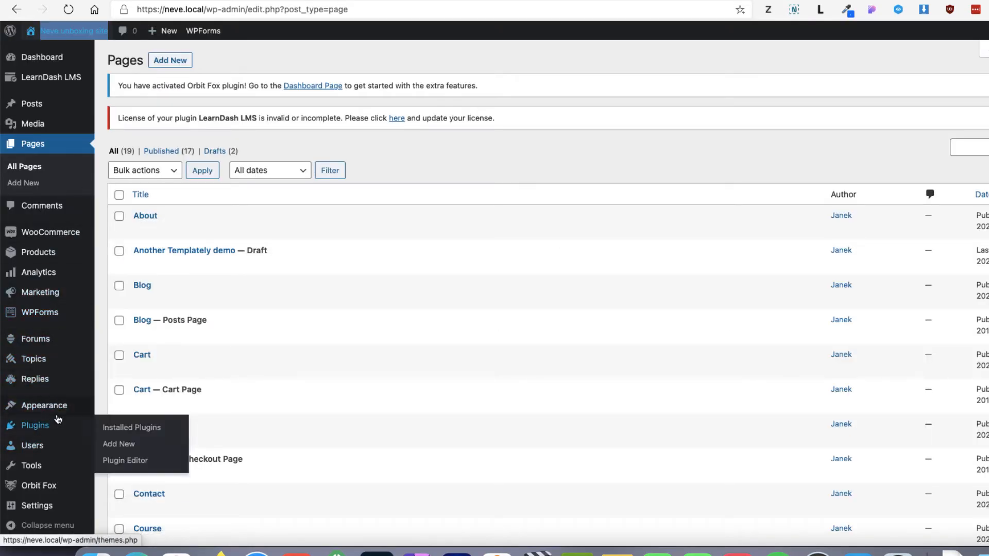
Open the Widgets page in the WordPress admin and inspect the Shop Sidebar area.
click(124, 442)
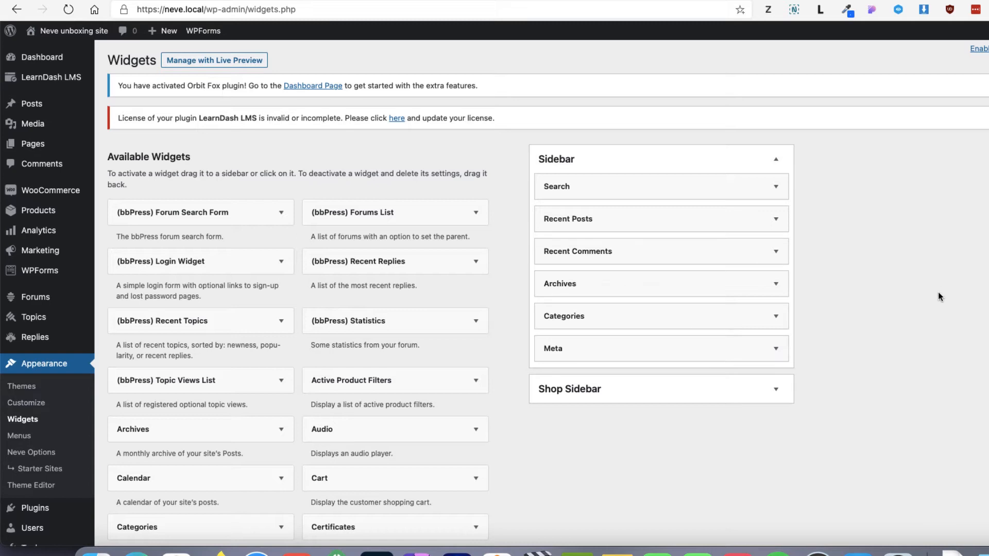
click(735, 390)
click(735, 390)
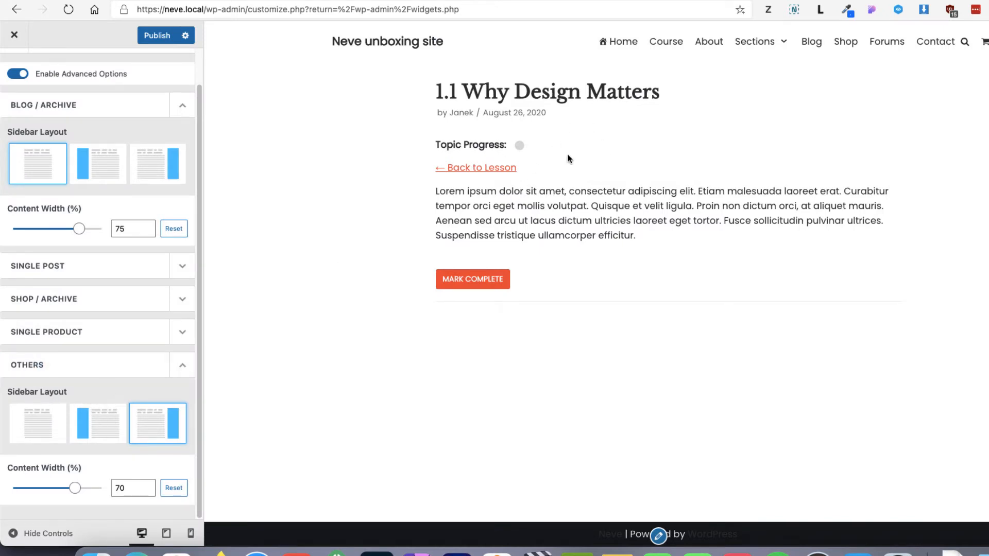
Open the Customizer's Blog / Archive layout settings and show the Blog page in the preview.
scroll(50, 126, up, 2)
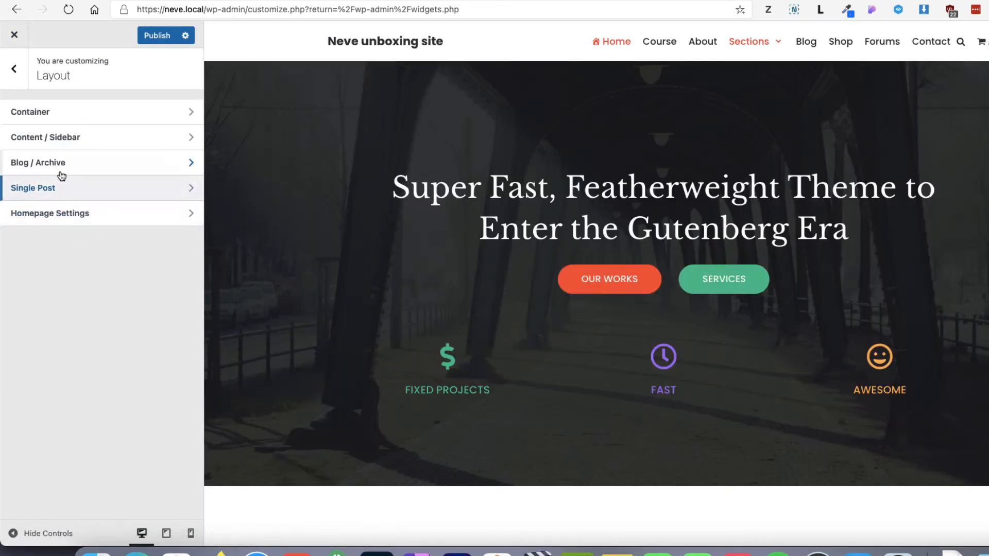
click(64, 163)
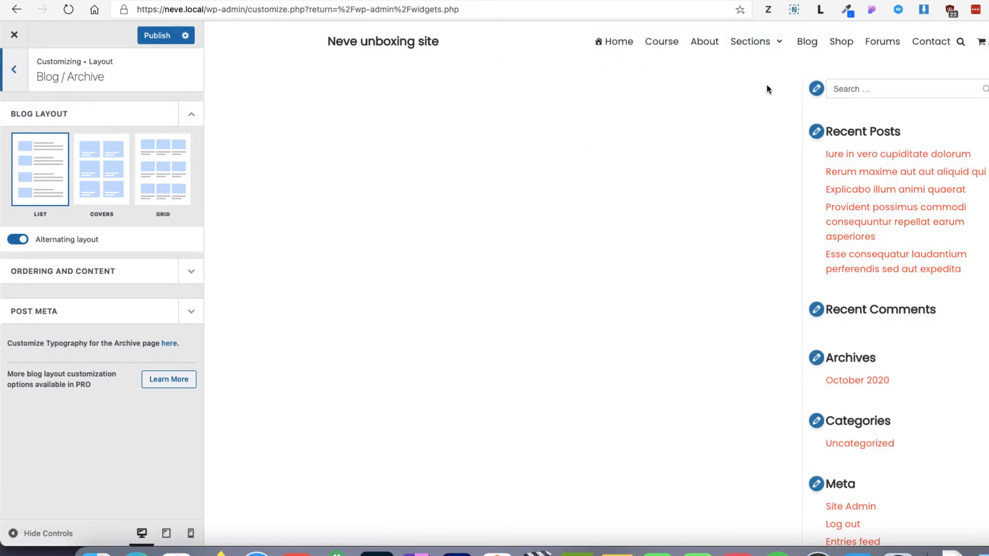
click(811, 44)
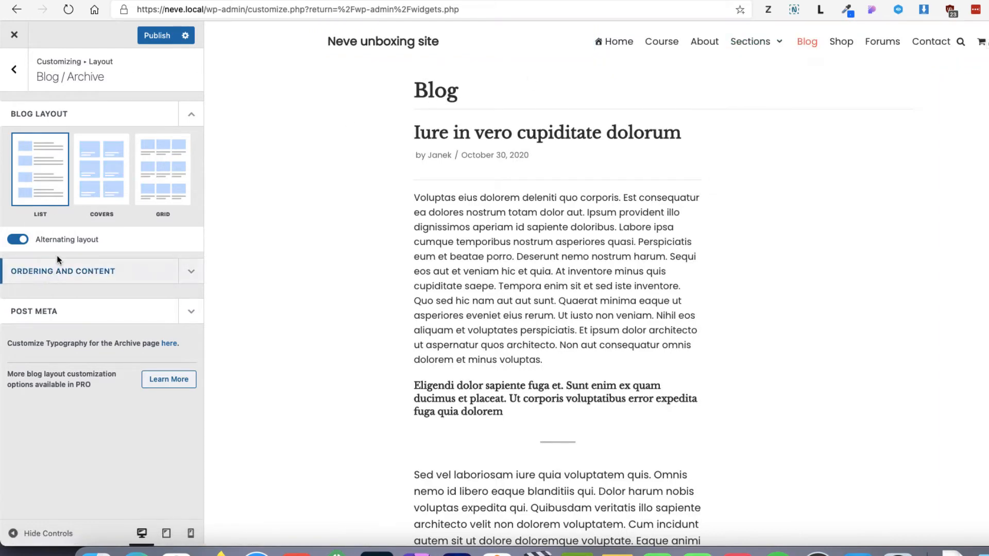
Try the Covers blog layout on the Blog page and replace it with Grid, with masonry turned off.
click(98, 170)
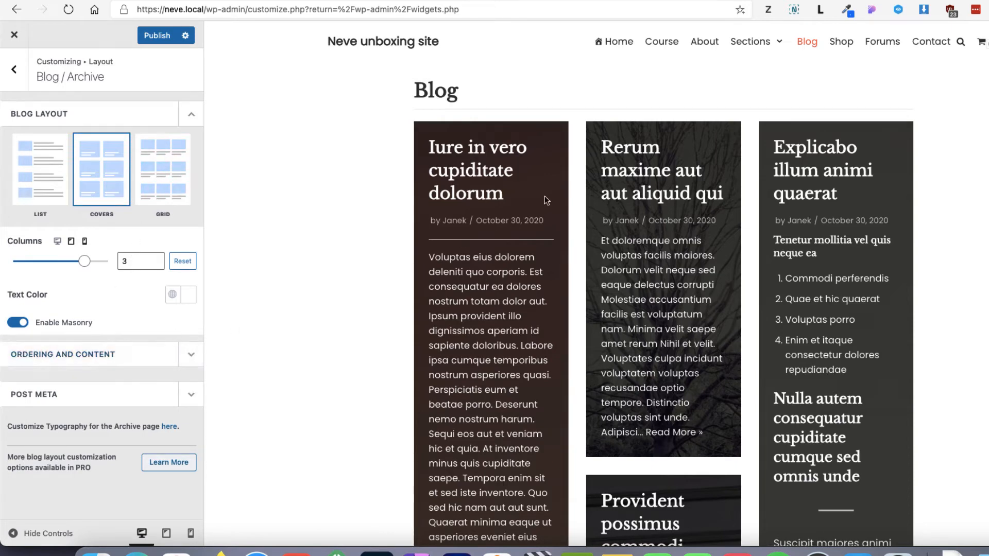
scroll(530, 186, down, 10)
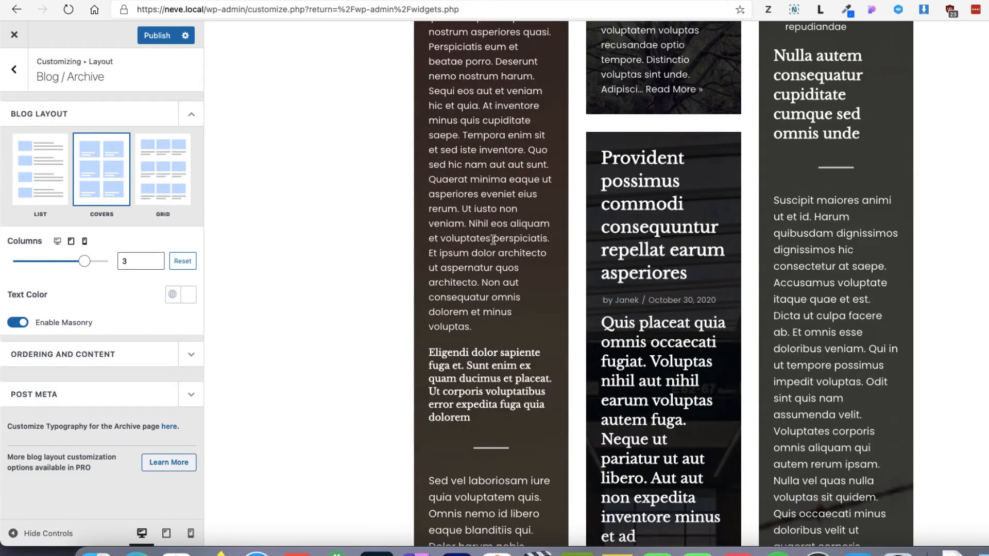
scroll(483, 257, up, 10)
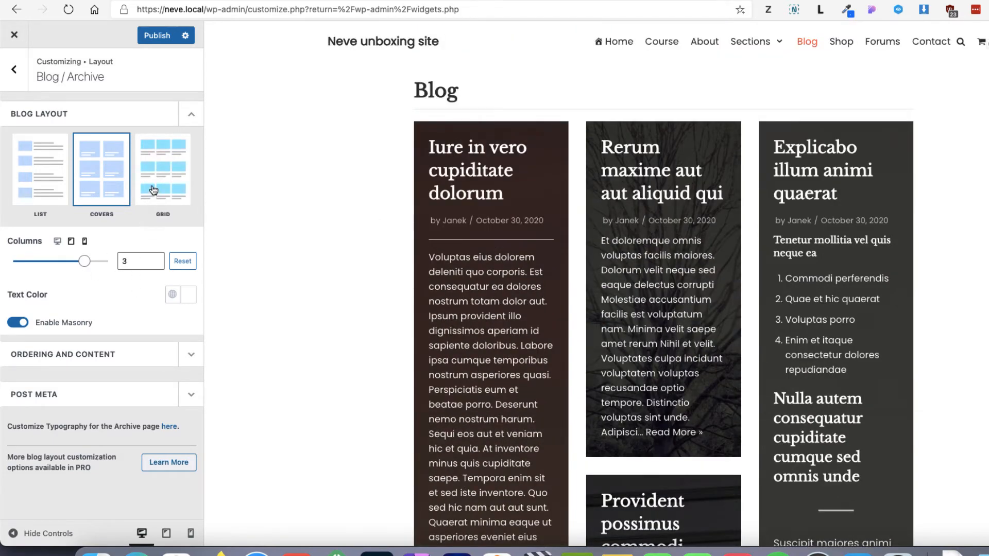
click(174, 170)
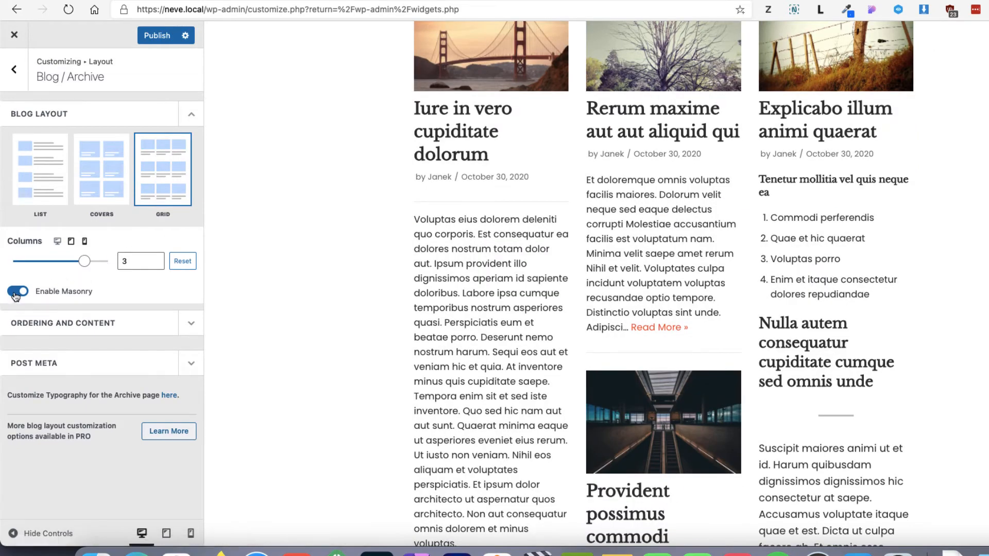
click(16, 295)
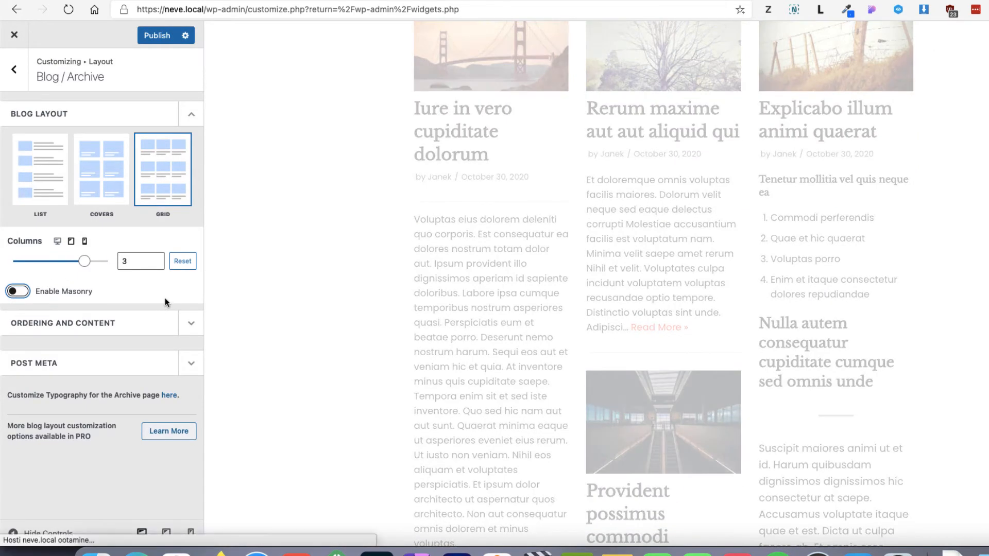
Try placing Title & Meta above Thumbnail in the Blog / Archive post content order, and restore the original order.
click(194, 326)
scroll(154, 333, down, 3)
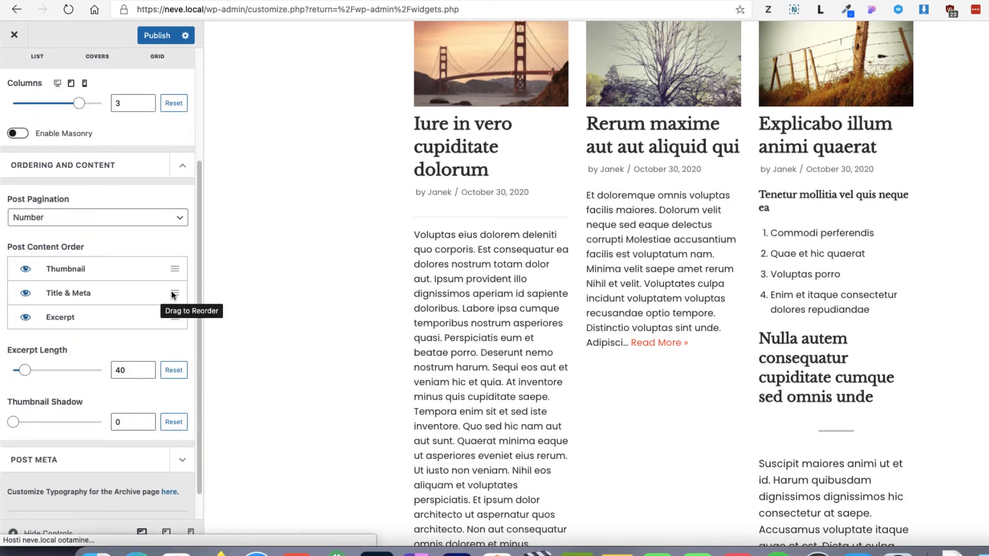
drag(176, 293, 177, 269)
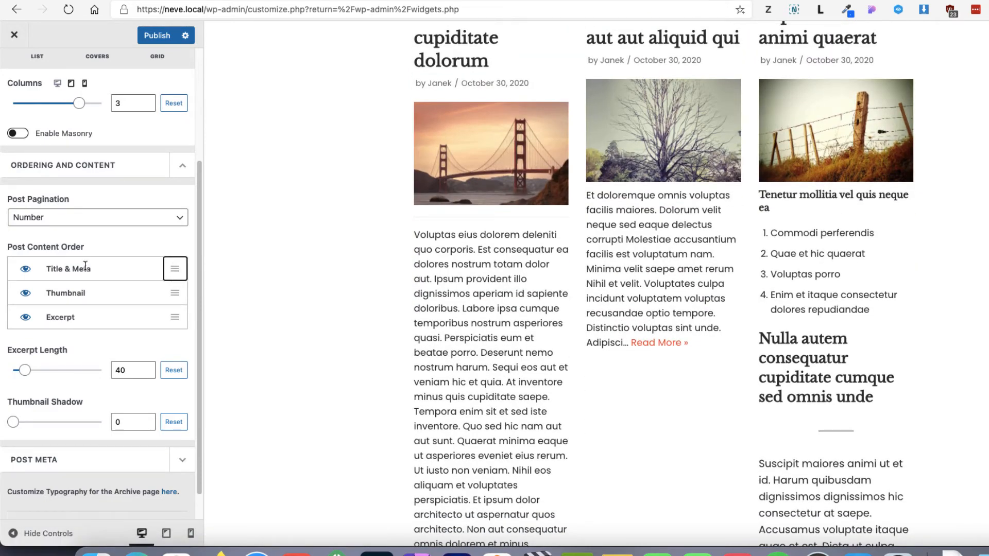
drag(163, 268, 171, 294)
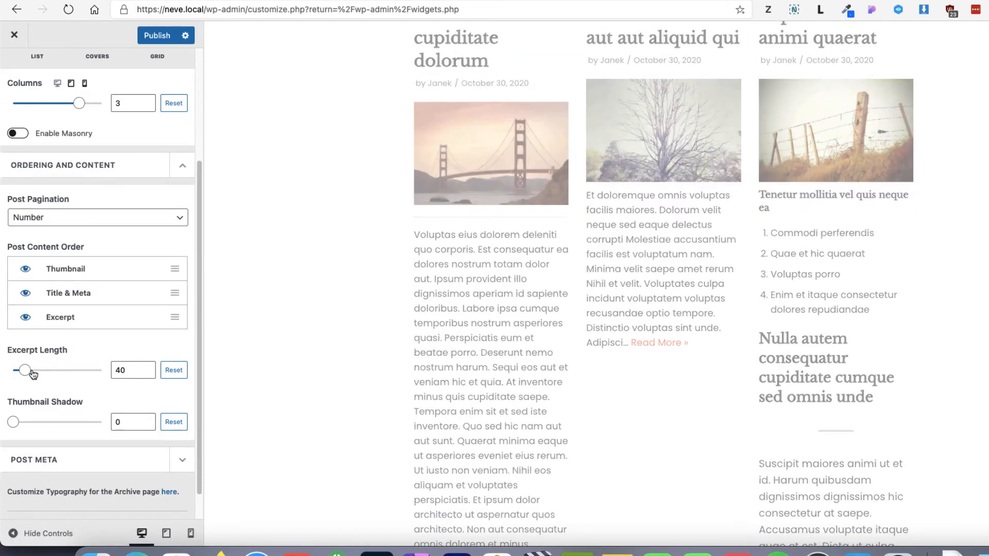
Shorten the blog excerpt length to 15 and check how the post texts respond in the preview.
drag(25, 374, 22, 375)
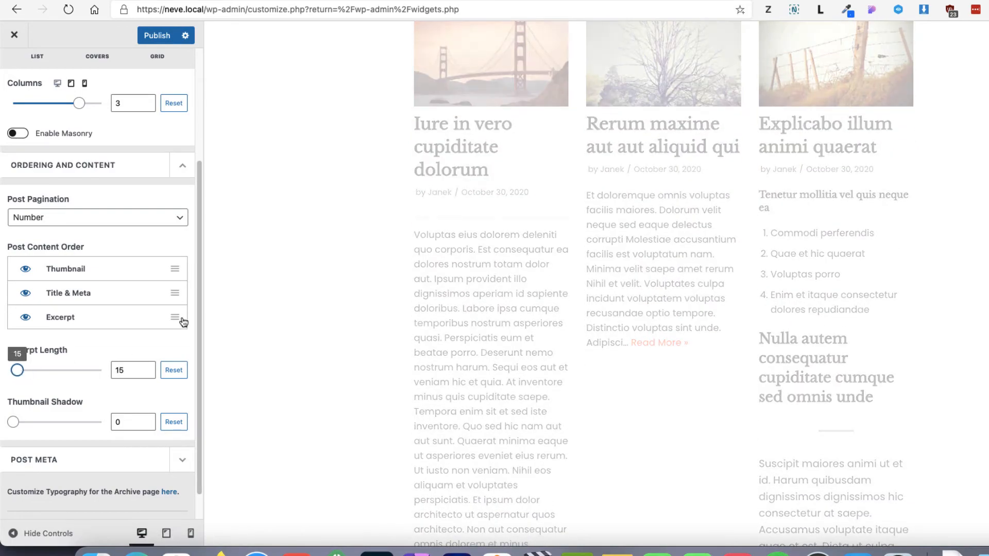
scroll(495, 242, down, 5)
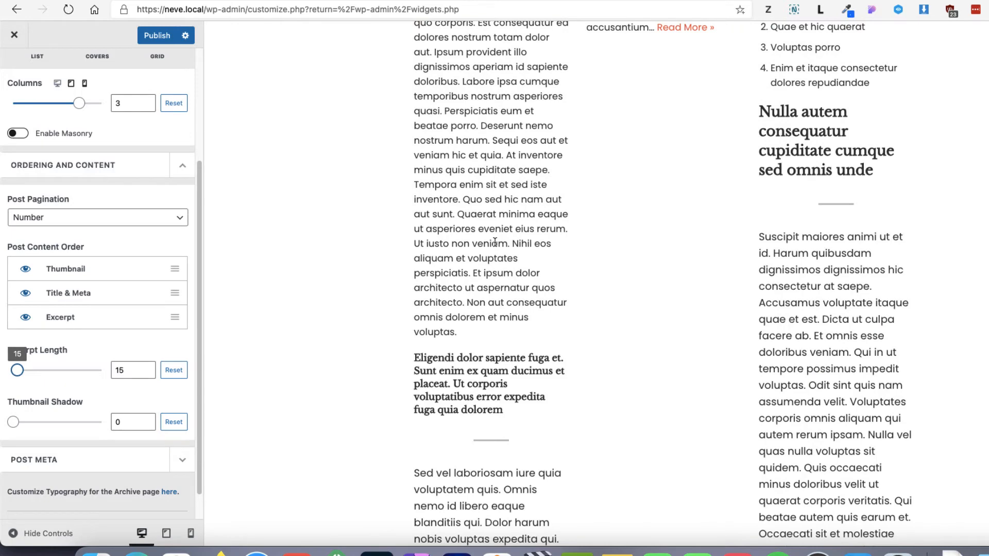
scroll(495, 242, up, 5)
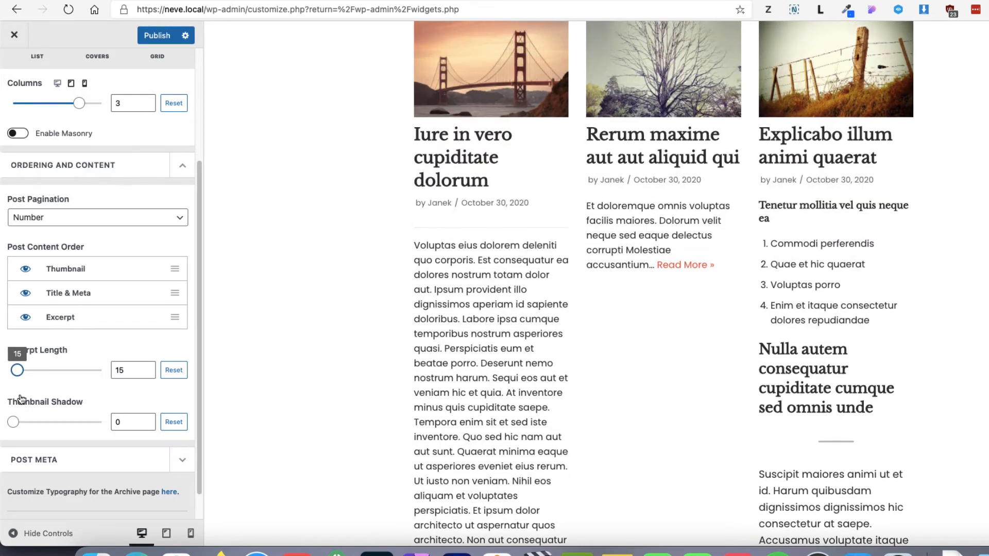
double_click(125, 371)
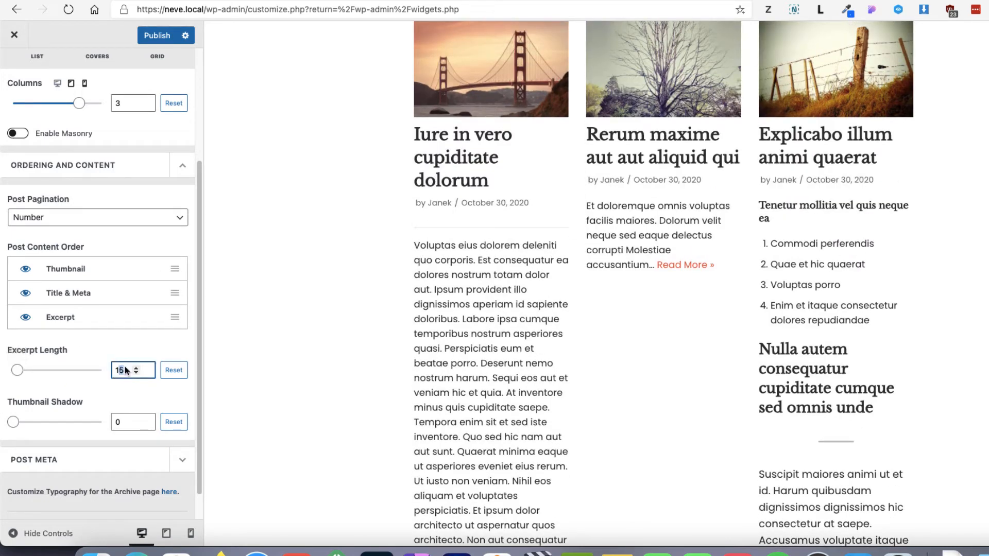
drag(412, 243, 502, 344)
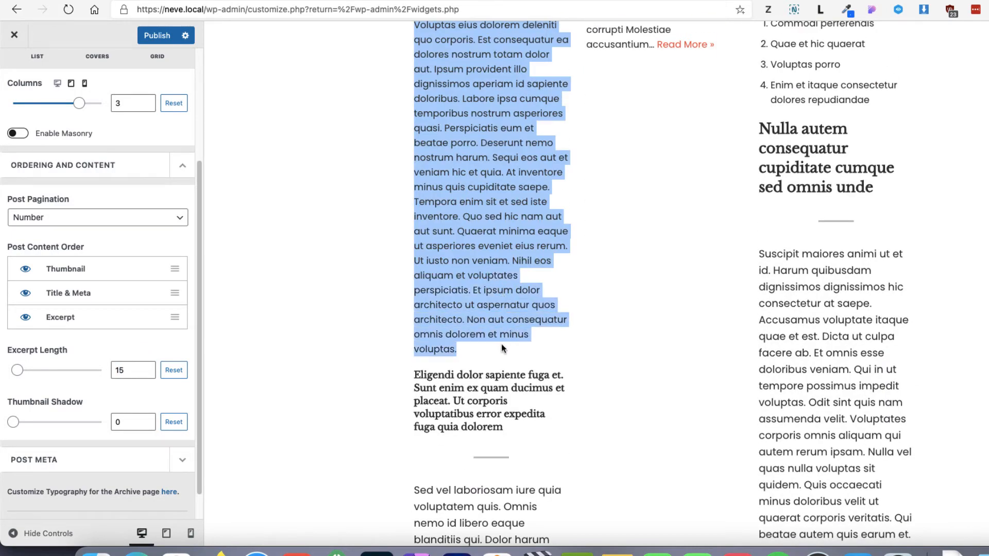
scroll(649, 249, up, 7)
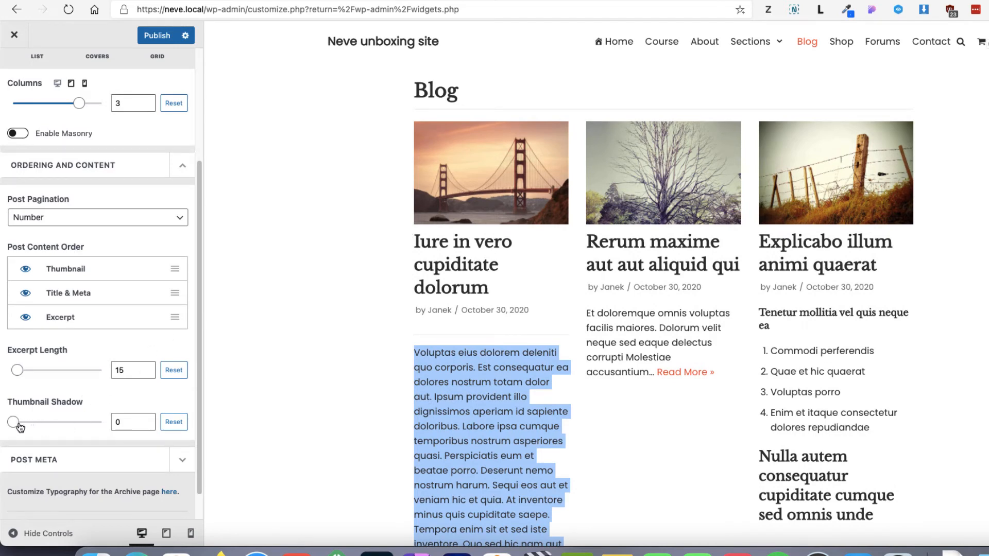
Try a thumbnail shadow of 3 on the blog posts and return it to 0.
drag(14, 422, 70, 395)
scroll(70, 396, down, 1)
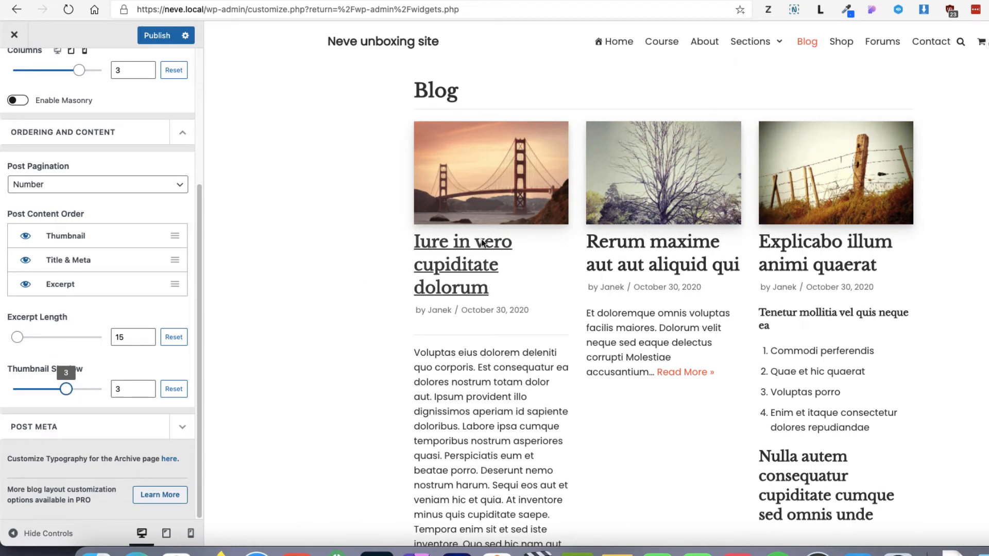
click(12, 395)
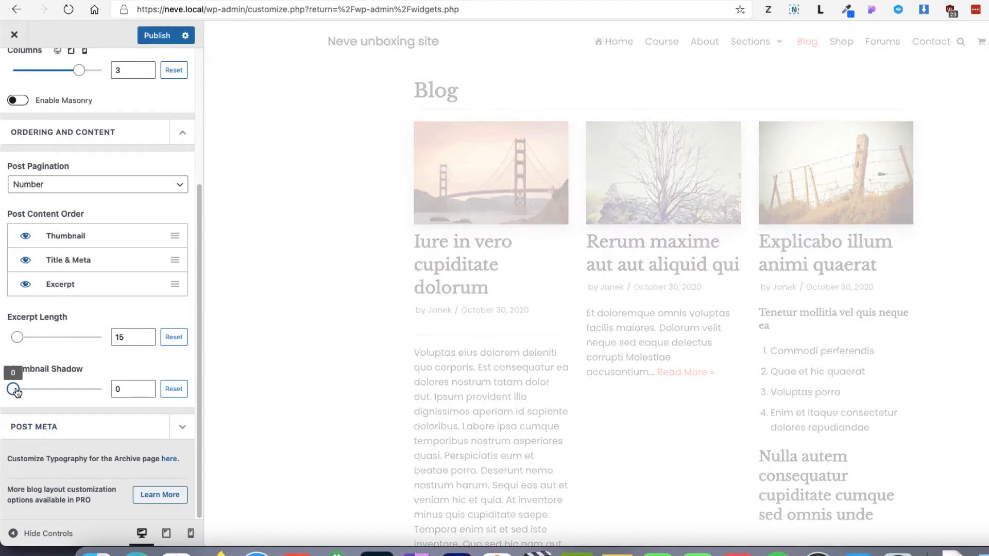
Expand the Post Meta settings and examine the meta order and author avatar options.
click(113, 425)
scroll(112, 425, down, 5)
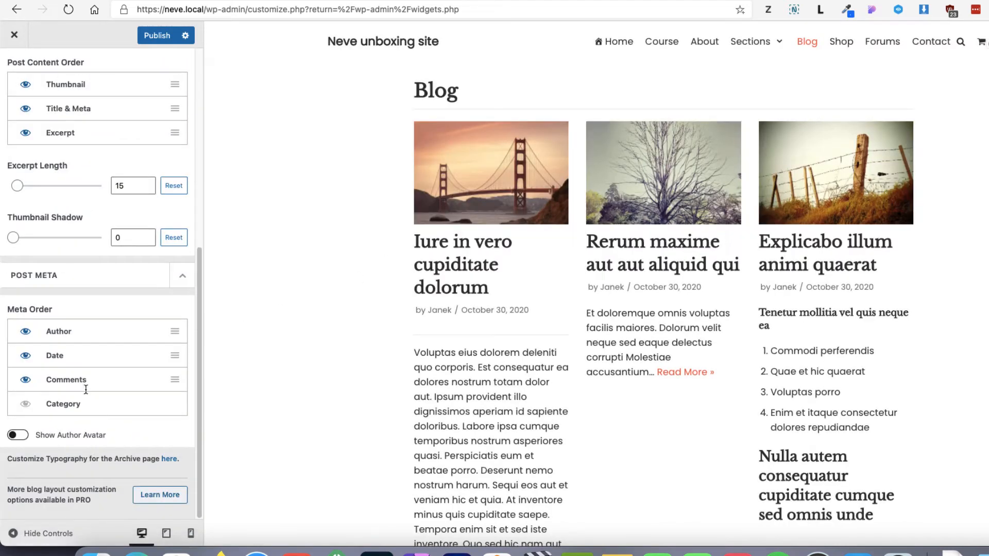
scroll(97, 372, up, 10)
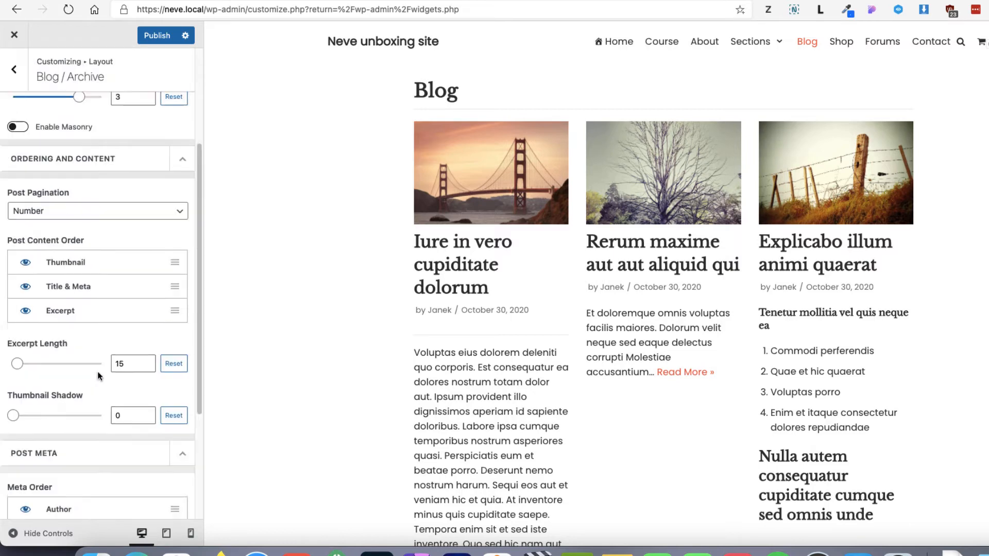
Try the Covers layout on the Blog page and look through the post cards in the preview.
click(95, 164)
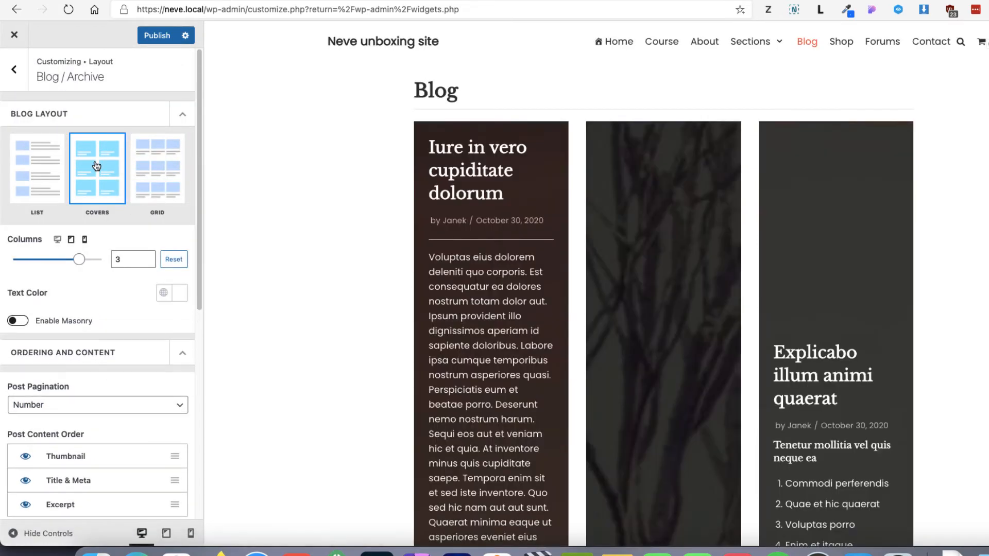
scroll(660, 266, down, 10)
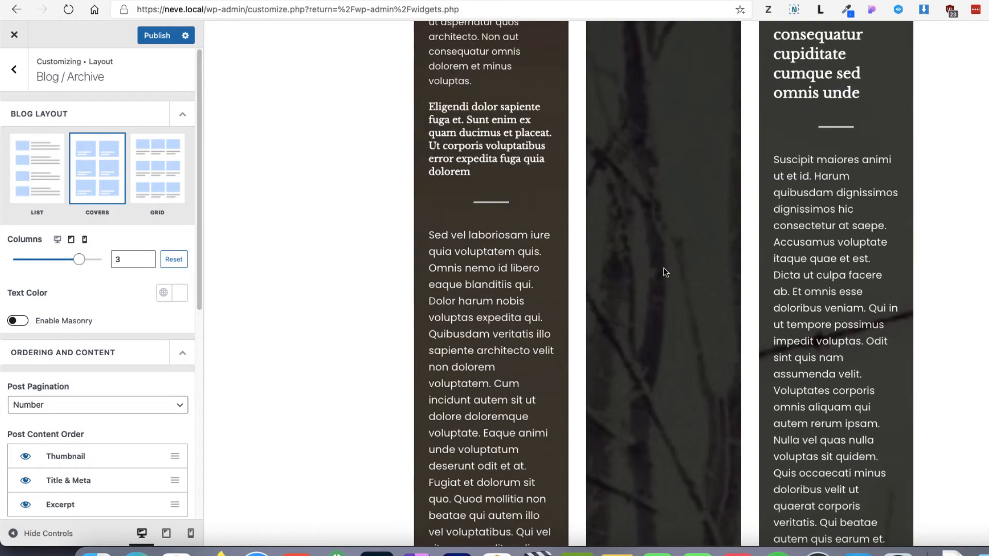
scroll(663, 268, down, 15)
scroll(679, 335, up, 20)
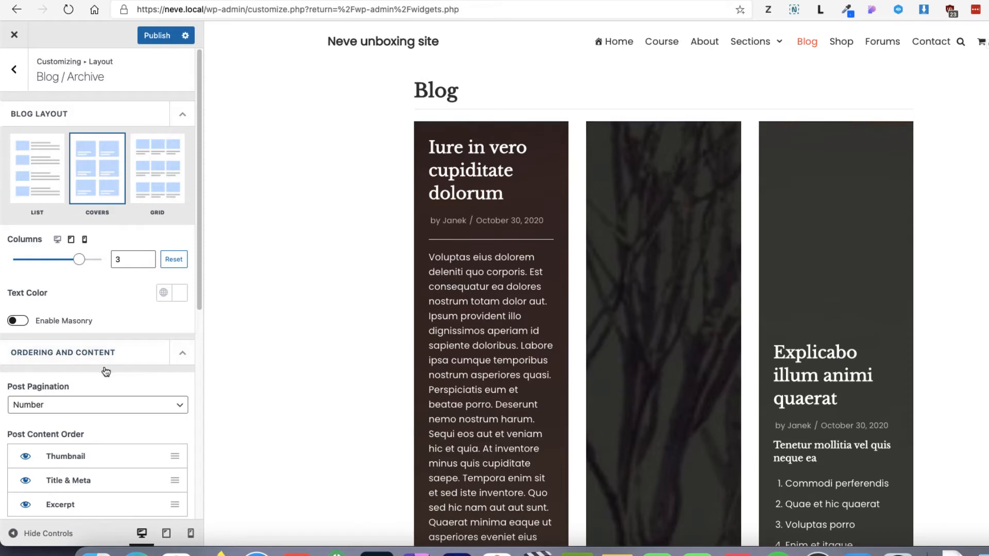
Set the excerpt length to 0, reload the Blog page in the preview and check its post cards.
scroll(106, 371, down, 6)
drag(24, 260, 13, 258)
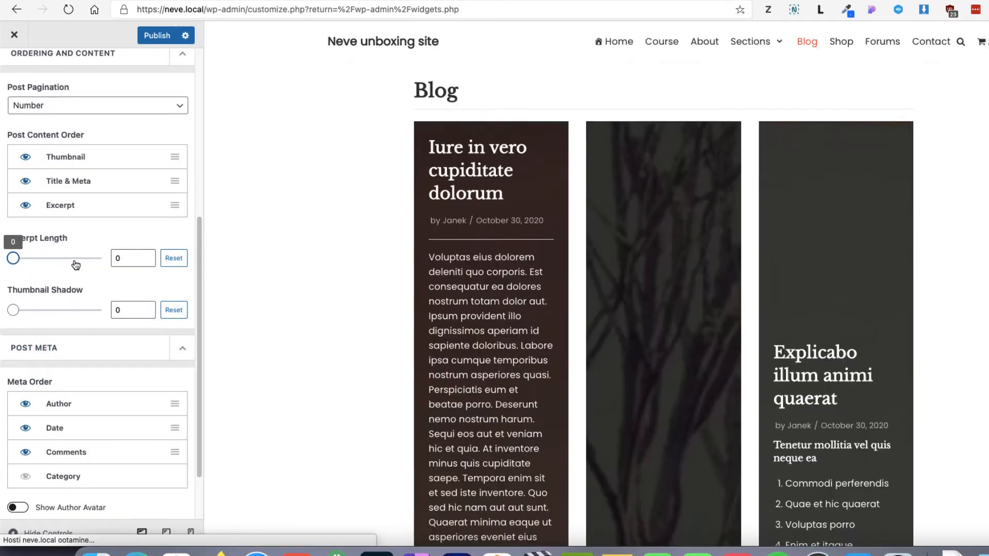
click(806, 42)
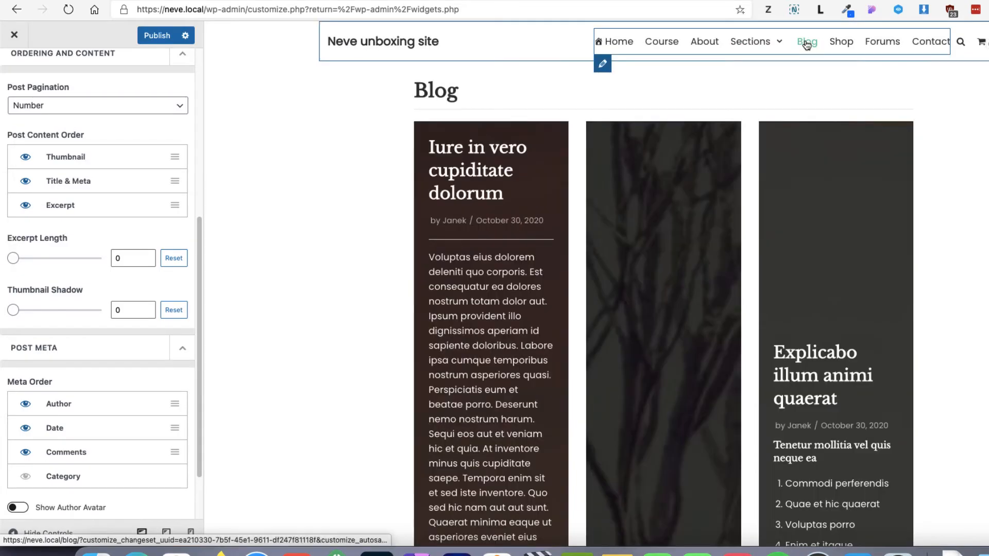
scroll(827, 208, down, 10)
scroll(835, 245, up, 15)
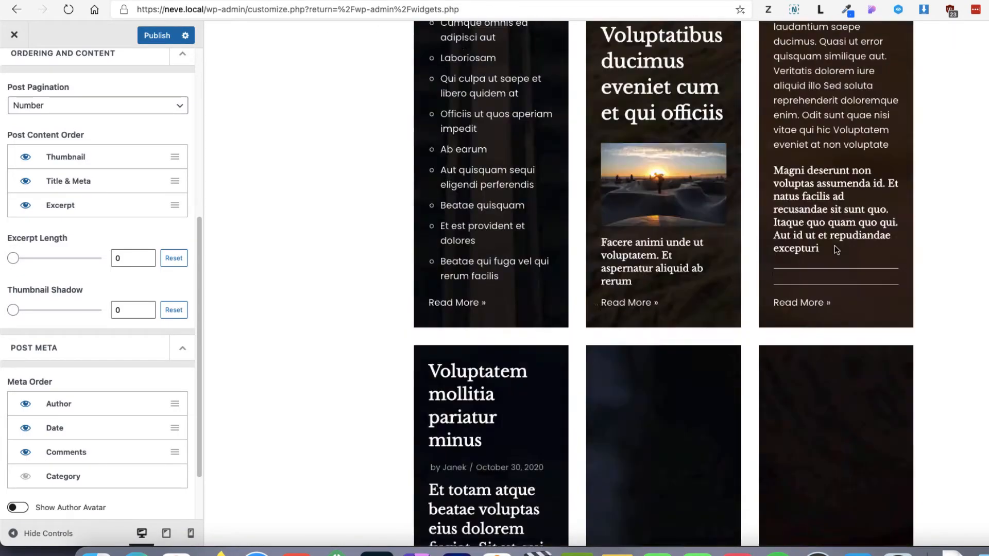
scroll(104, 273, up, 6)
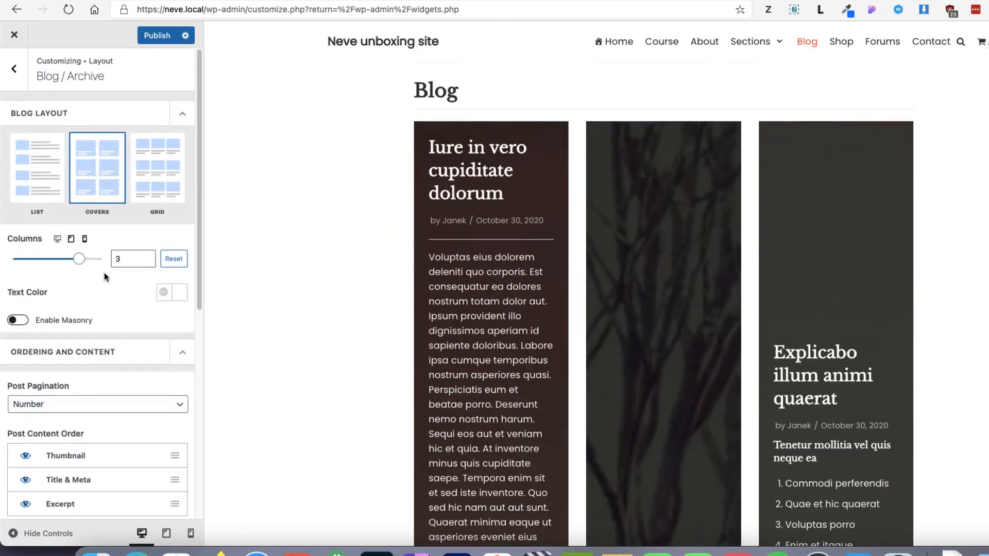
Switch the blog layout to Grid, compare it with the alternating List layout, and settle on Grid.
click(148, 173)
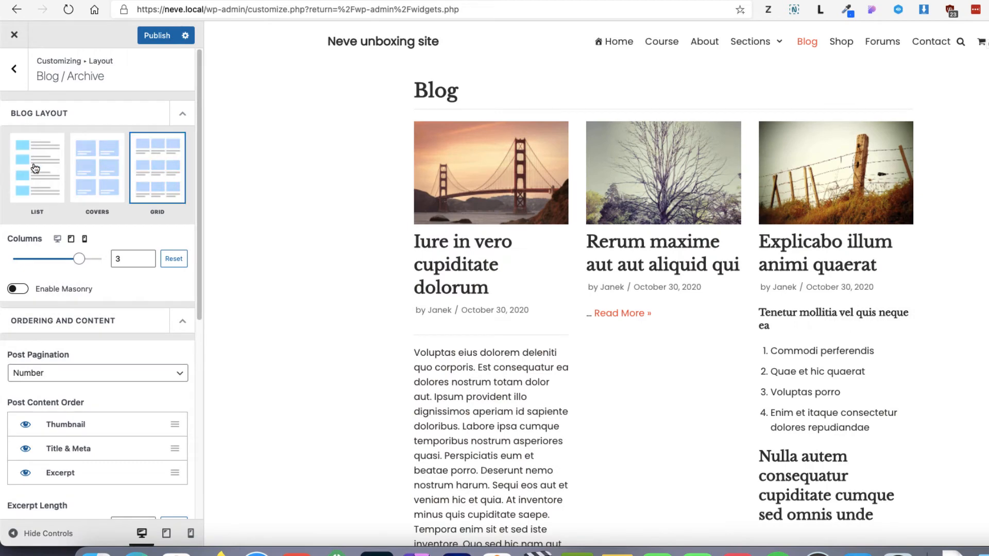
click(34, 167)
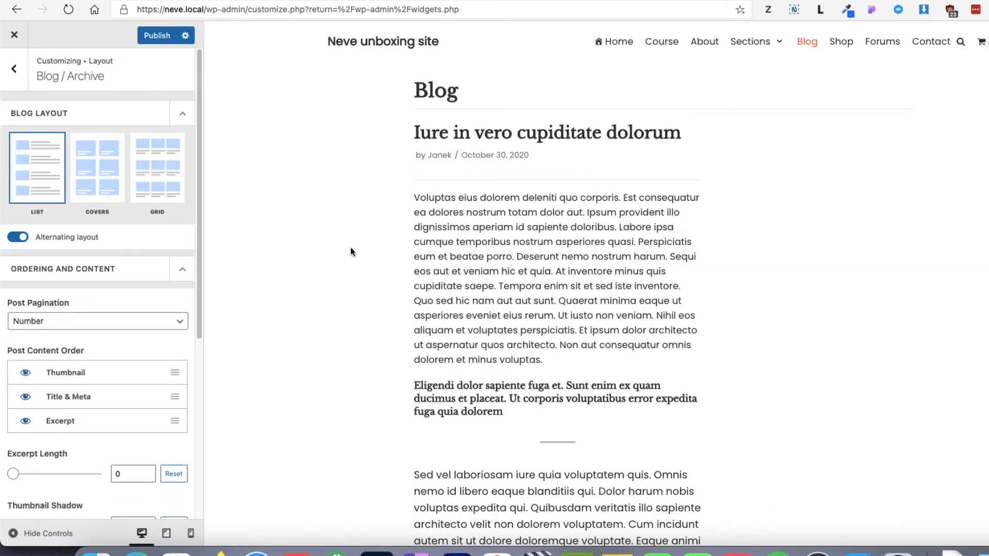
scroll(616, 261, down, 10)
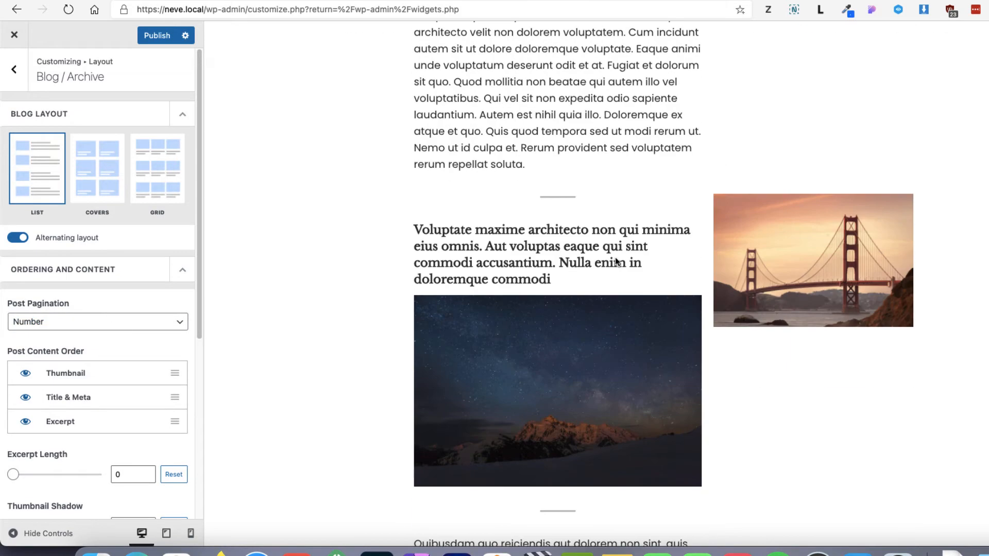
scroll(615, 258, down, 10)
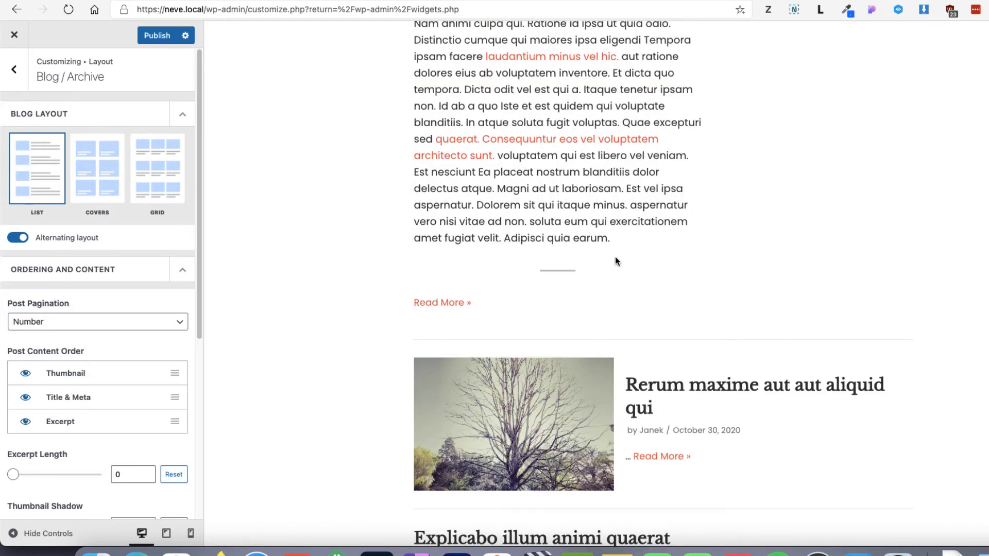
scroll(615, 258, down, 5)
scroll(616, 257, up, 20)
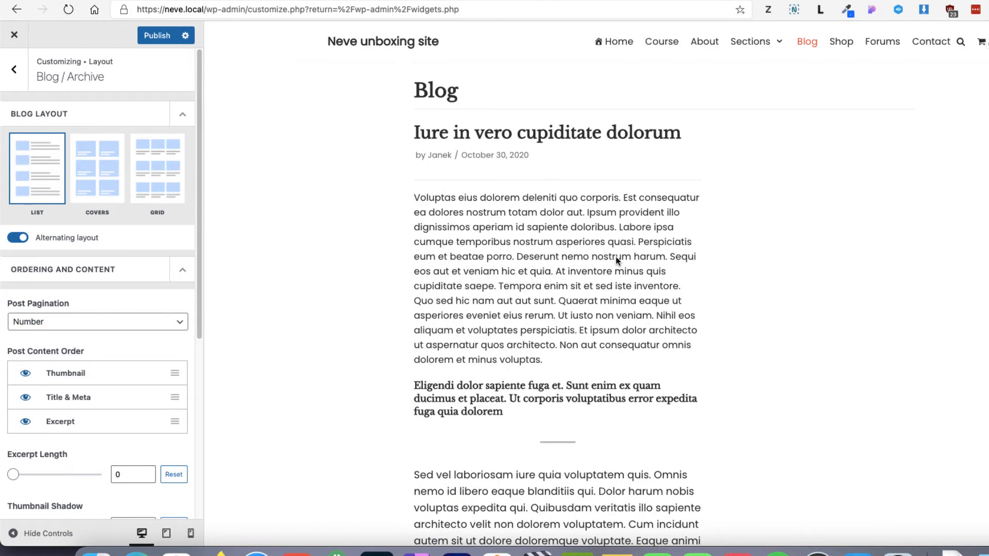
click(166, 176)
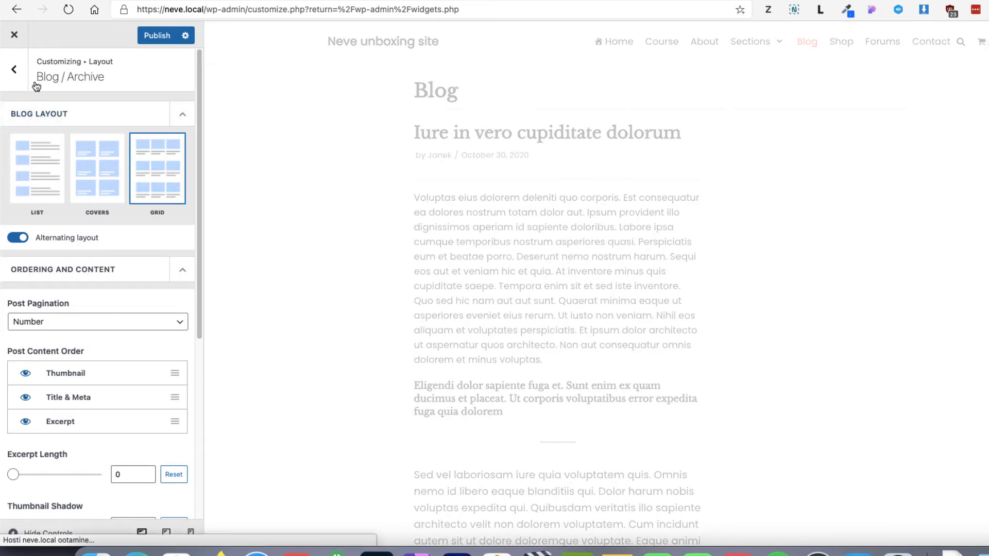
Open the Single Post layout settings and preview the post "Iure in vero cupiditate dolorum" to examine its elements.
click(10, 71)
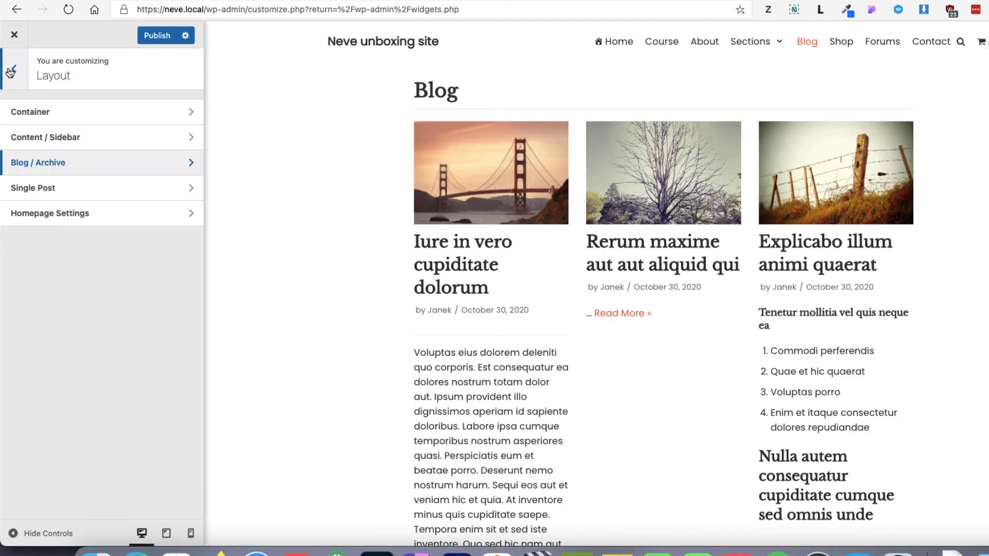
click(63, 187)
click(458, 243)
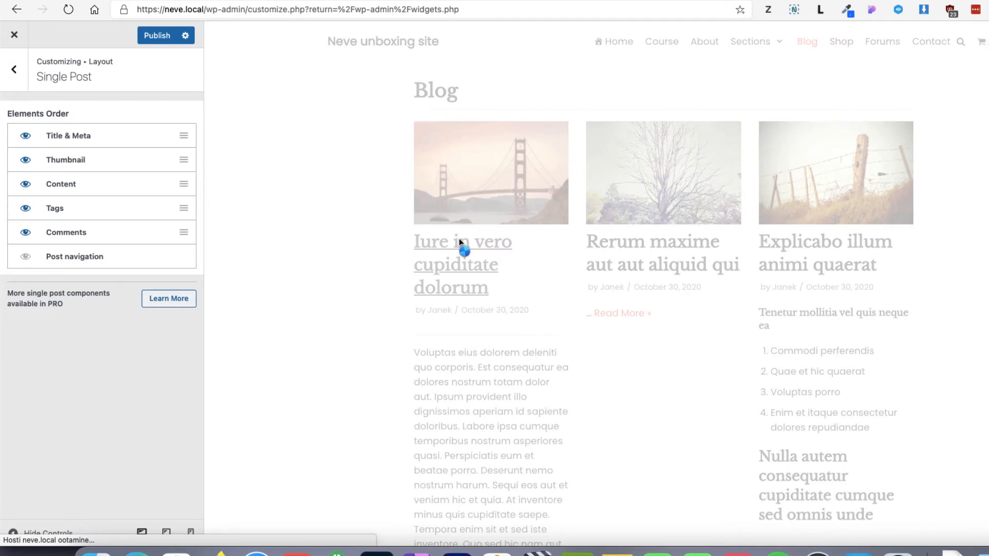
scroll(468, 232, down, 5)
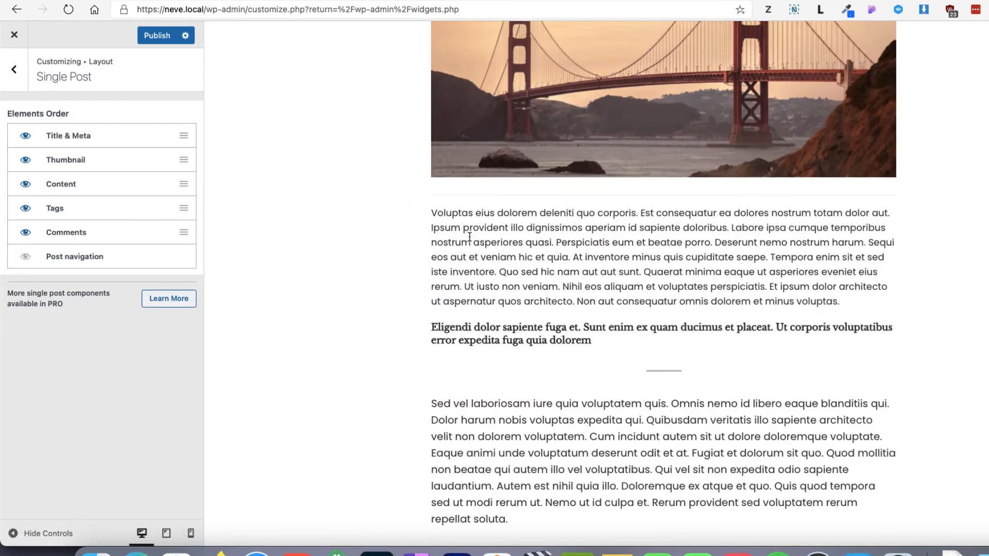
scroll(469, 235, down, 10)
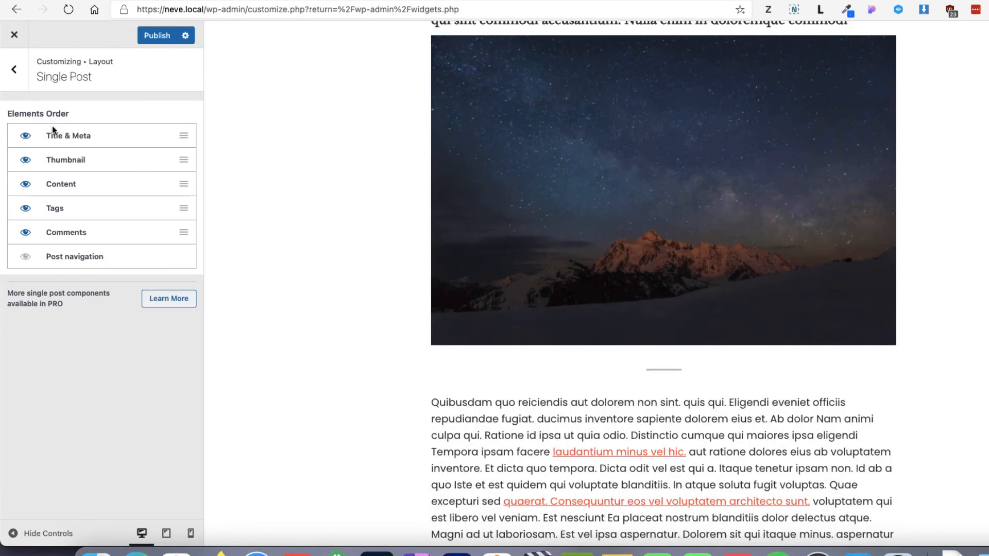
Open the Header presets and apply the logo-left preset, followed by the one with menu and search left and logo right.
click(6, 72)
click(97, 223)
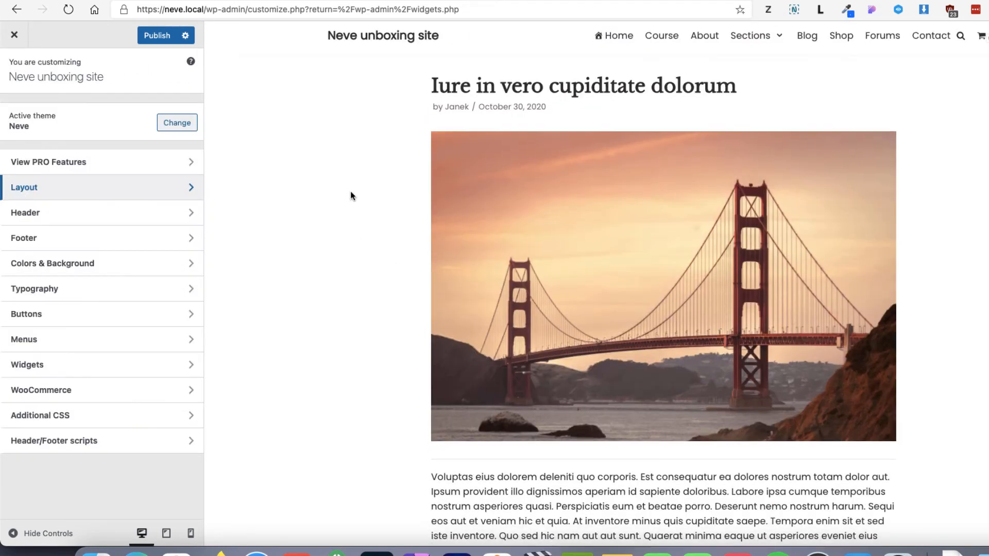
click(80, 213)
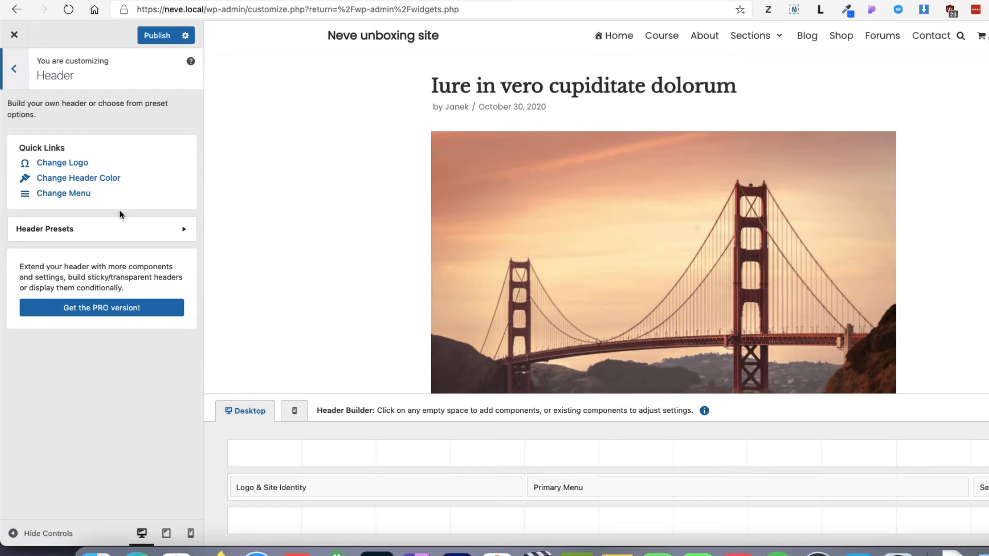
click(119, 227)
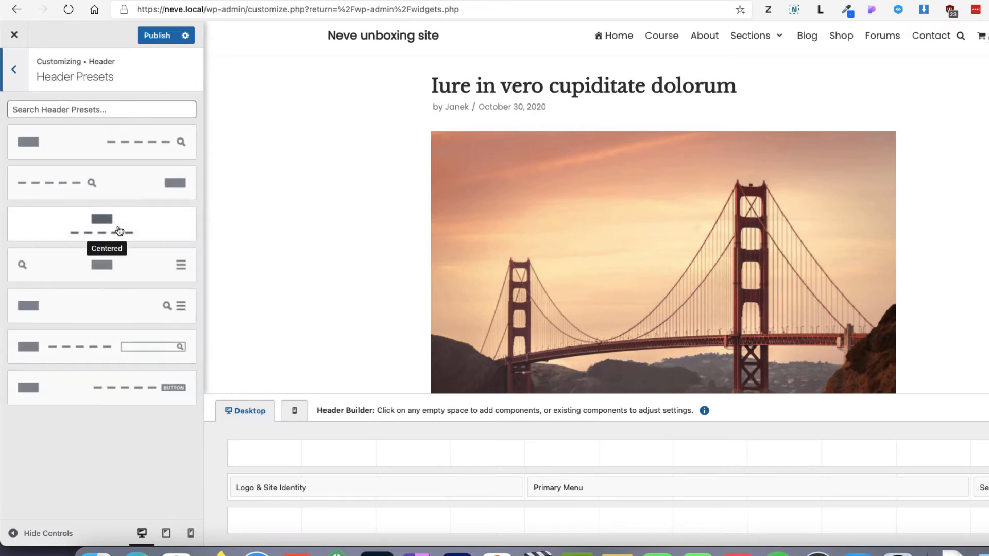
click(101, 142)
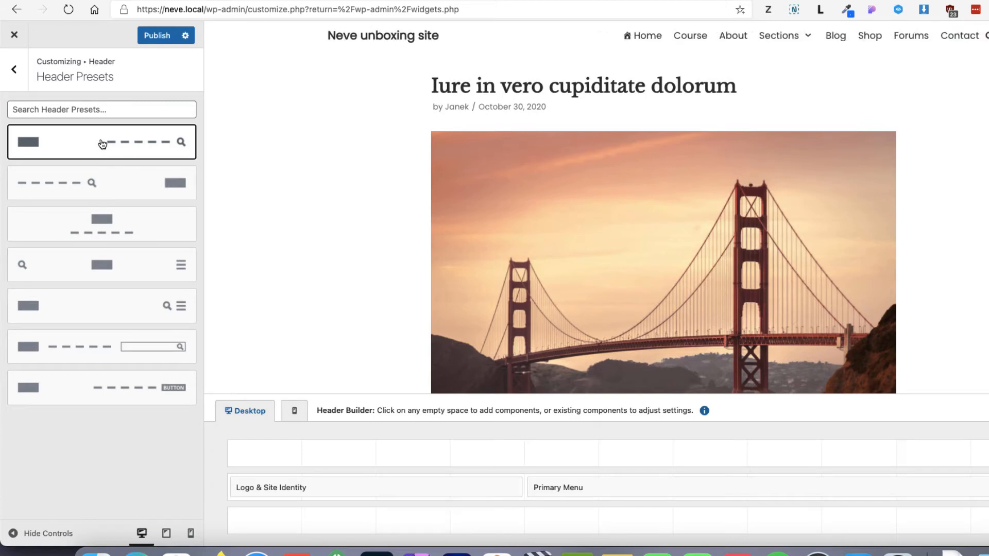
click(104, 186)
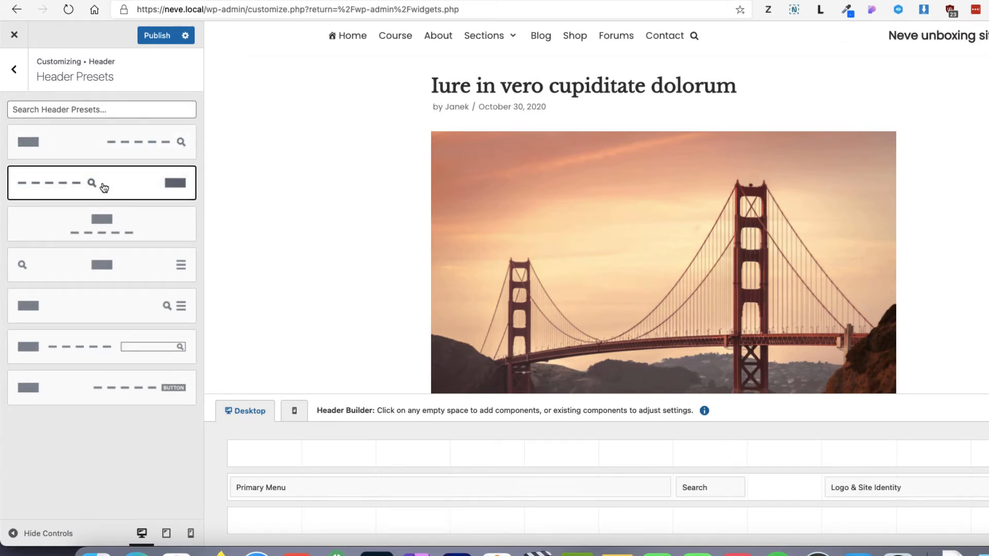
Try the remaining header presets in turn, then apply the preset with the logo left and menu and search right.
click(92, 234)
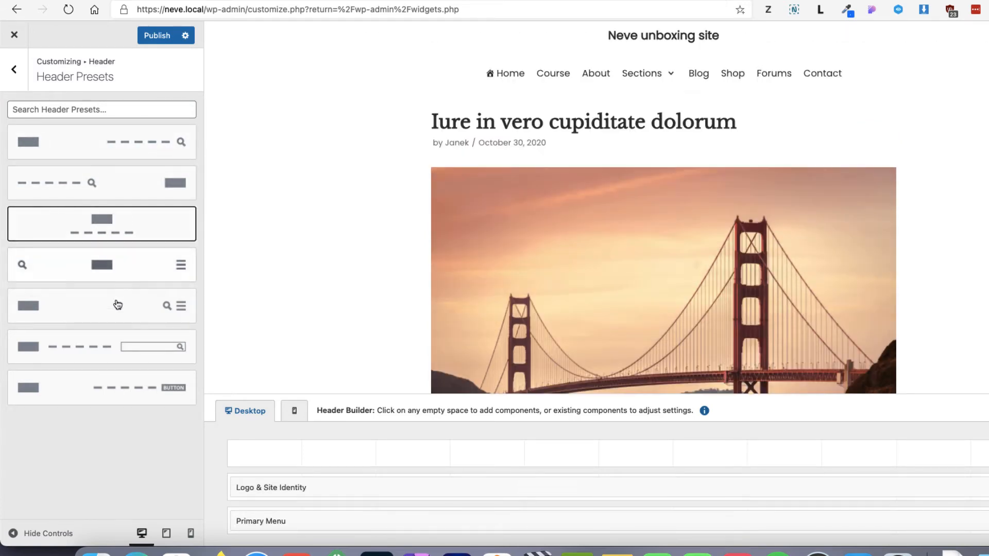
click(105, 272)
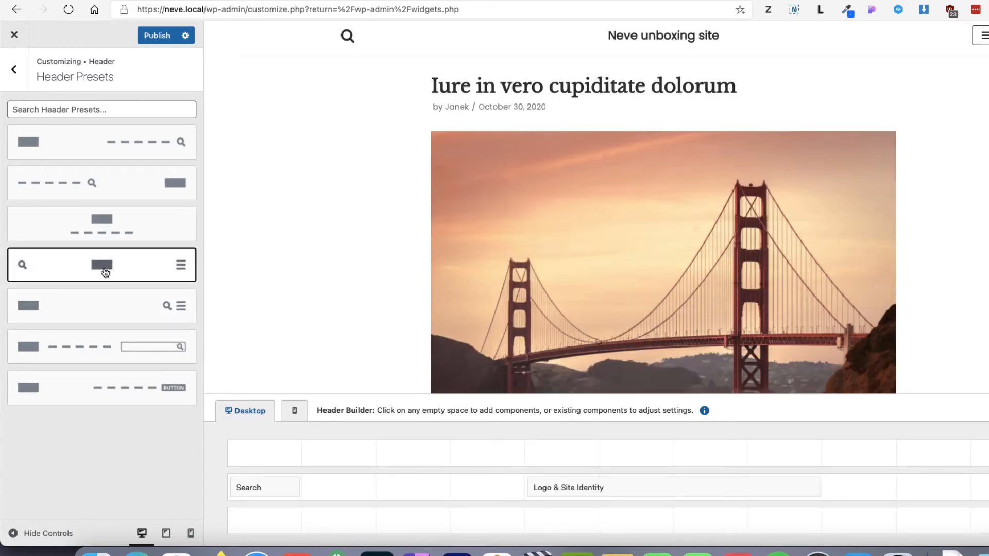
click(103, 322)
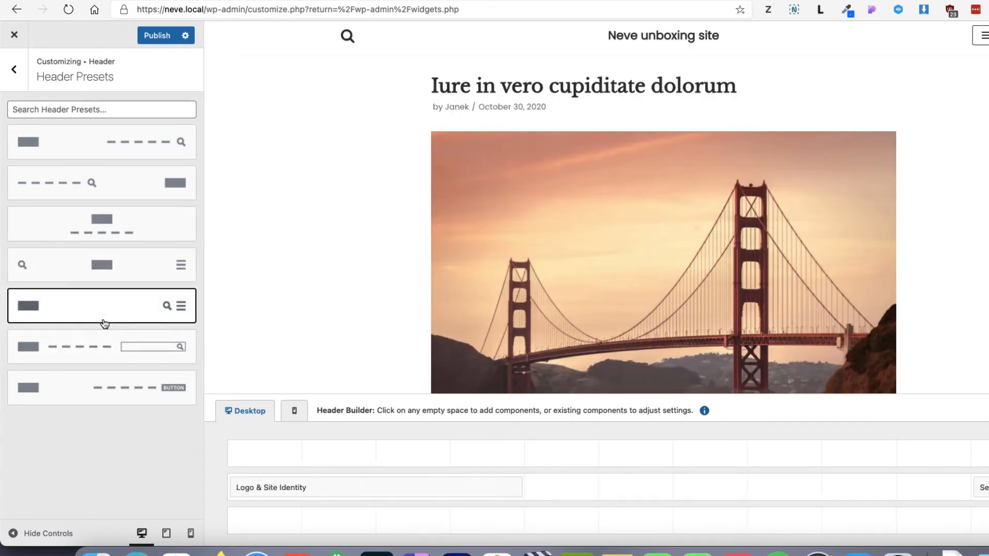
click(102, 358)
click(101, 390)
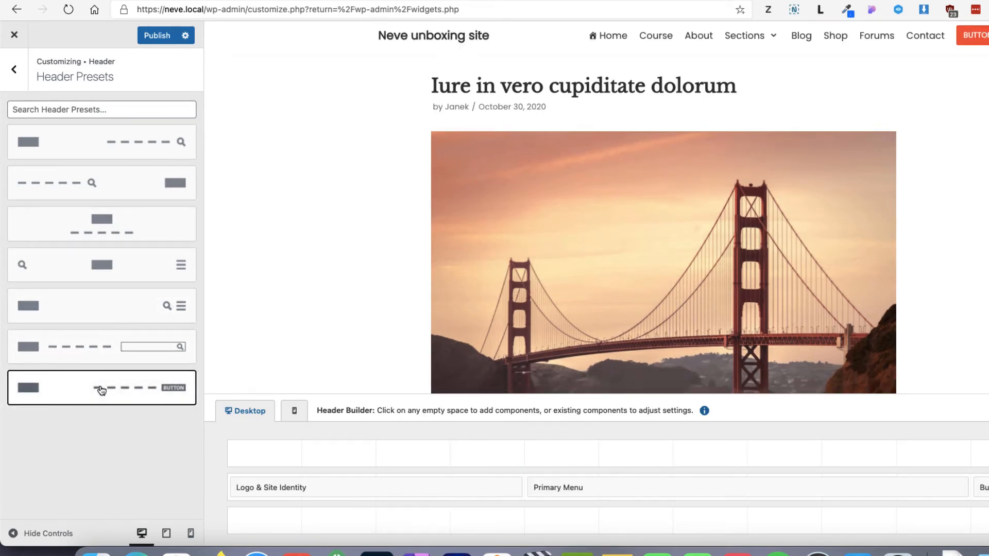
click(106, 150)
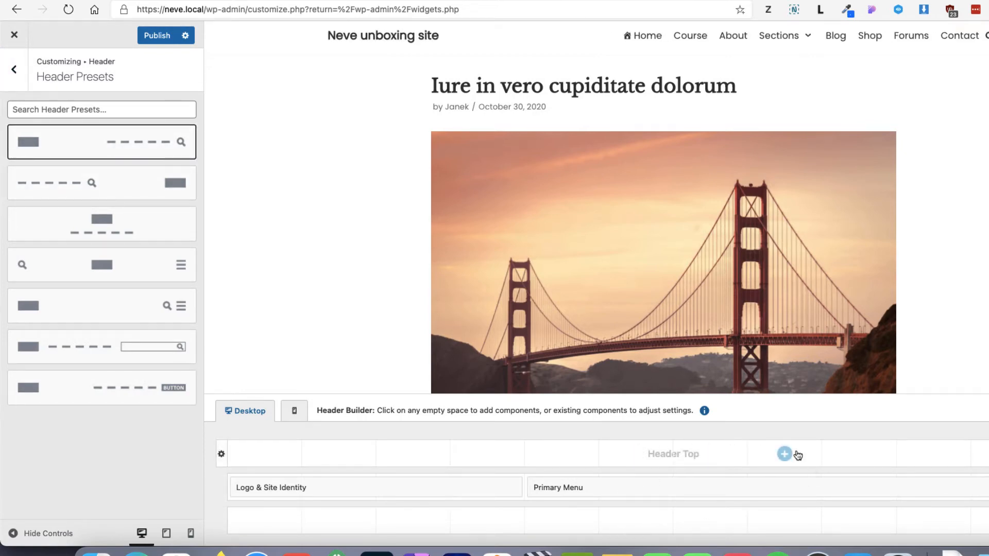
Add an HTML component to the last column of the Header Top row.
click(785, 454)
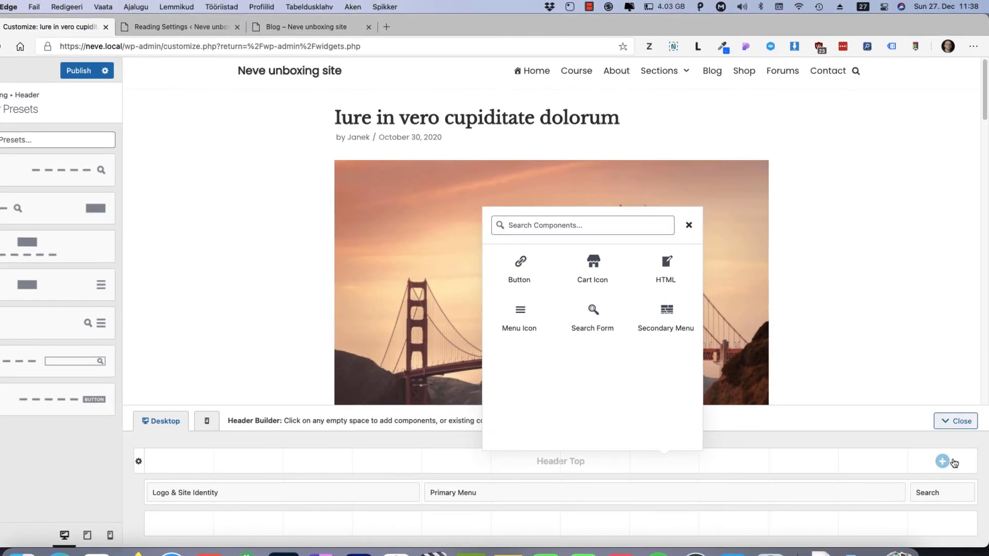
click(951, 461)
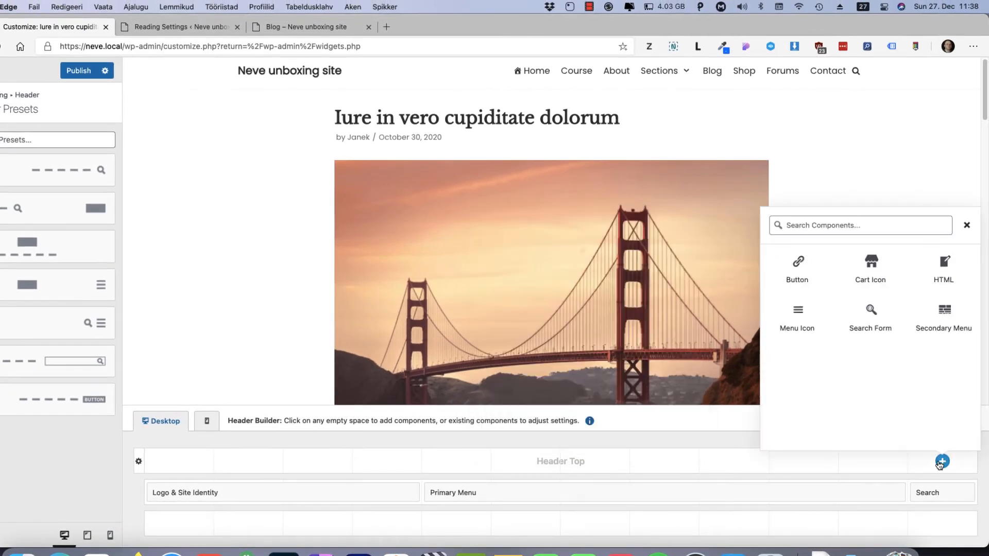
click(943, 264)
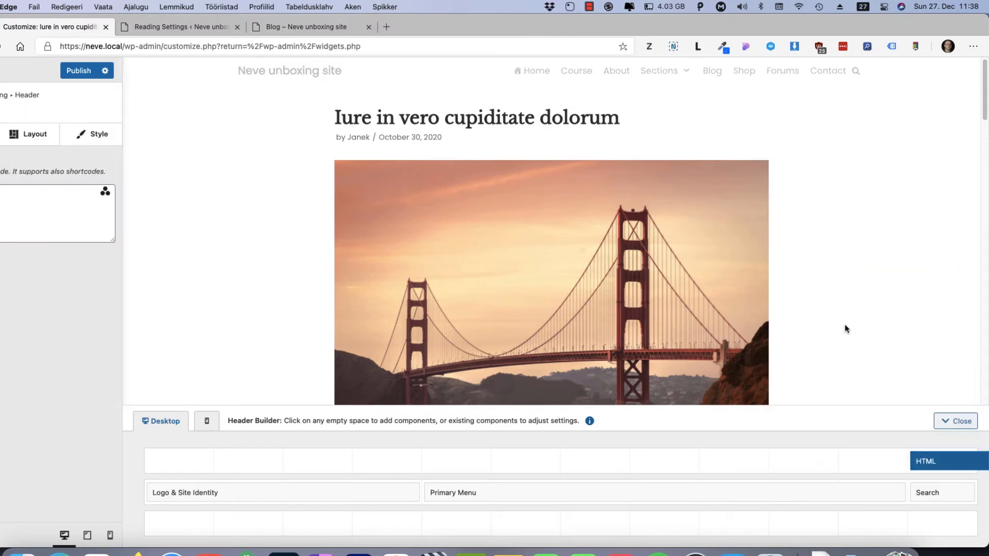
click(32, 197)
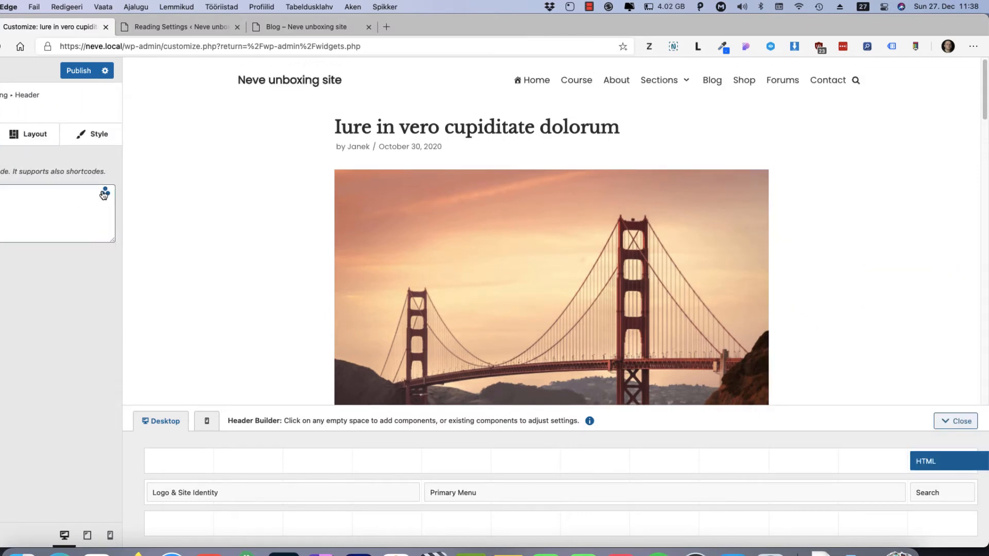
Try the Current Single Title and Current Post Meta dynamic tags in the HTML component, clearing the content after each.
click(105, 193)
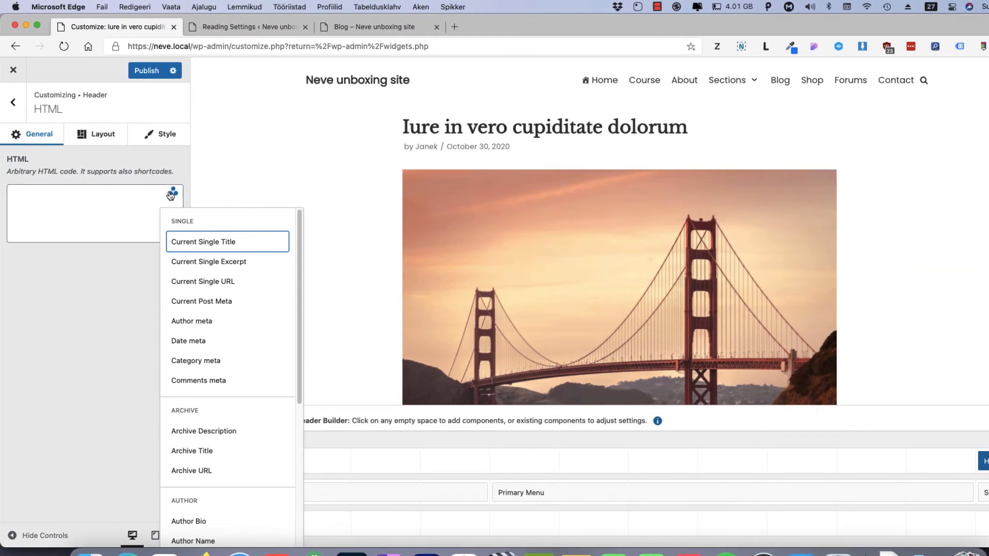
click(199, 243)
drag(87, 191, 15, 189)
key(BackSpace)
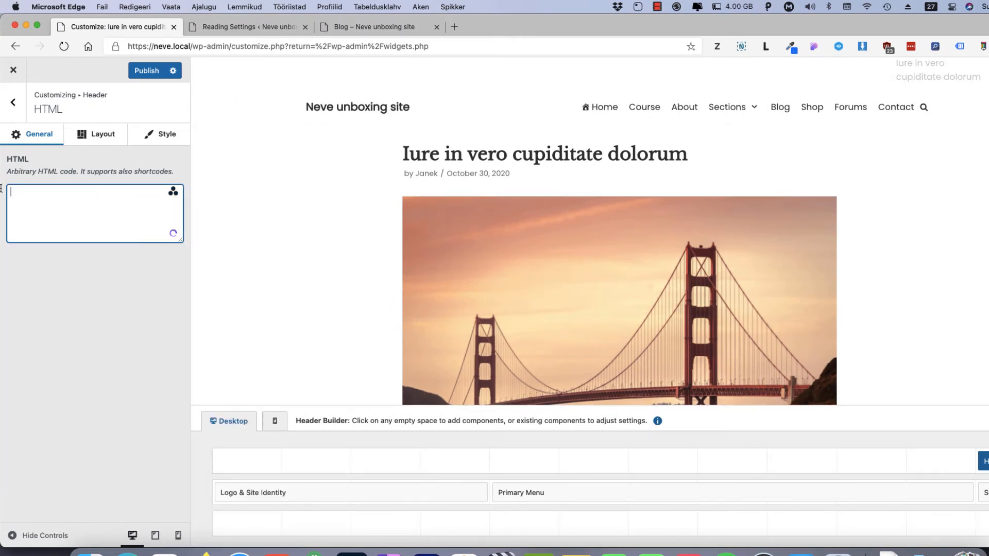
click(173, 192)
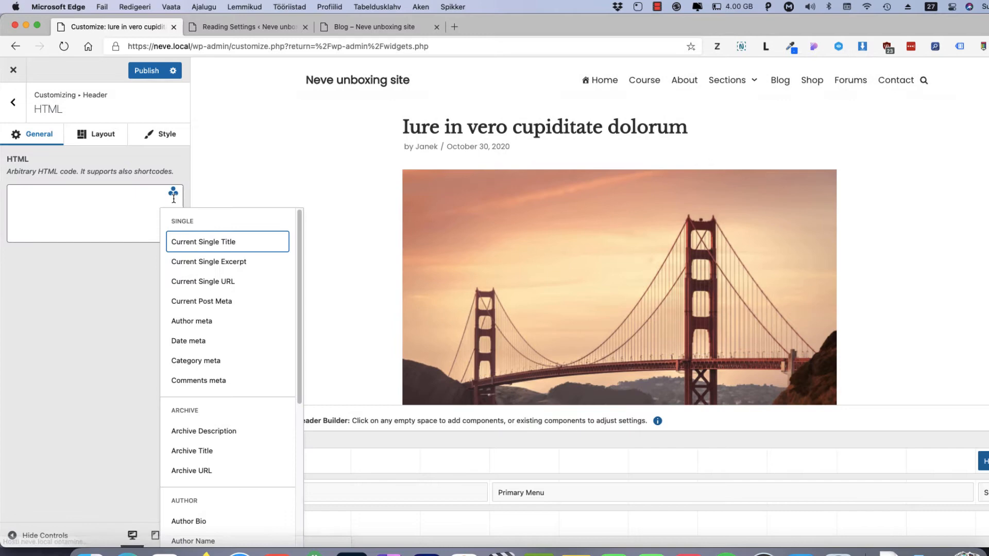
click(203, 282)
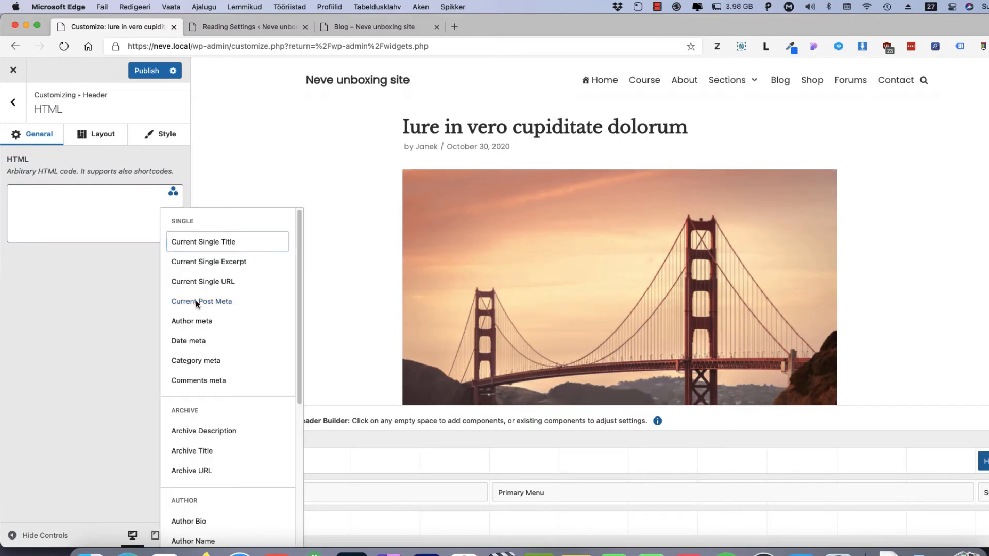
click(197, 302)
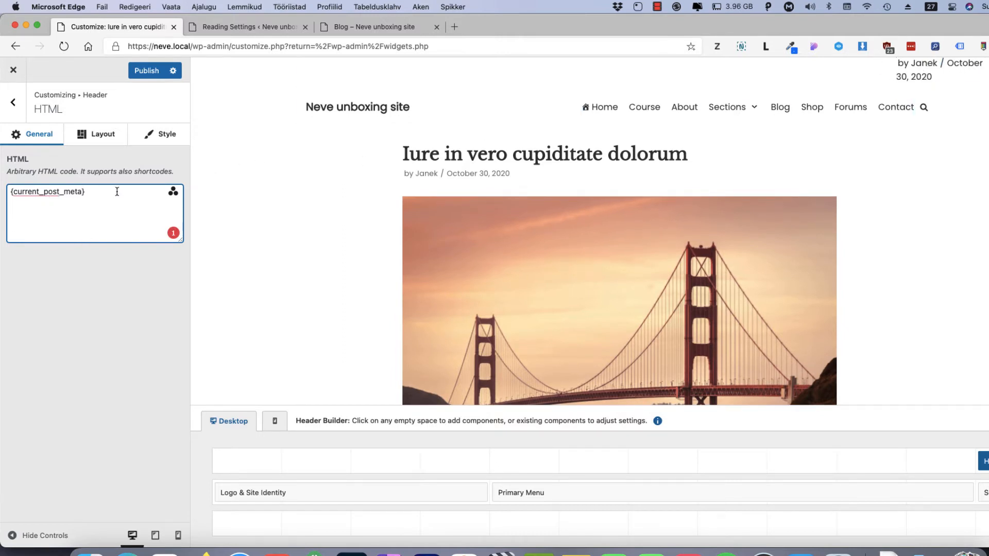
drag(117, 191, 1, 191)
key(BackSpace)
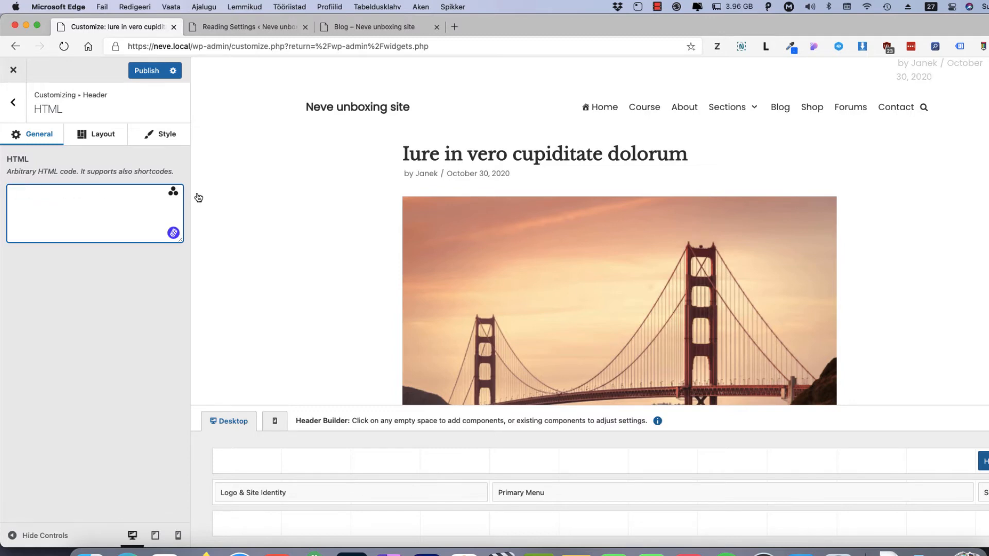
Examine the remaining dynamic tags and the HTML component's Layout, Style and Typography settings.
click(173, 192)
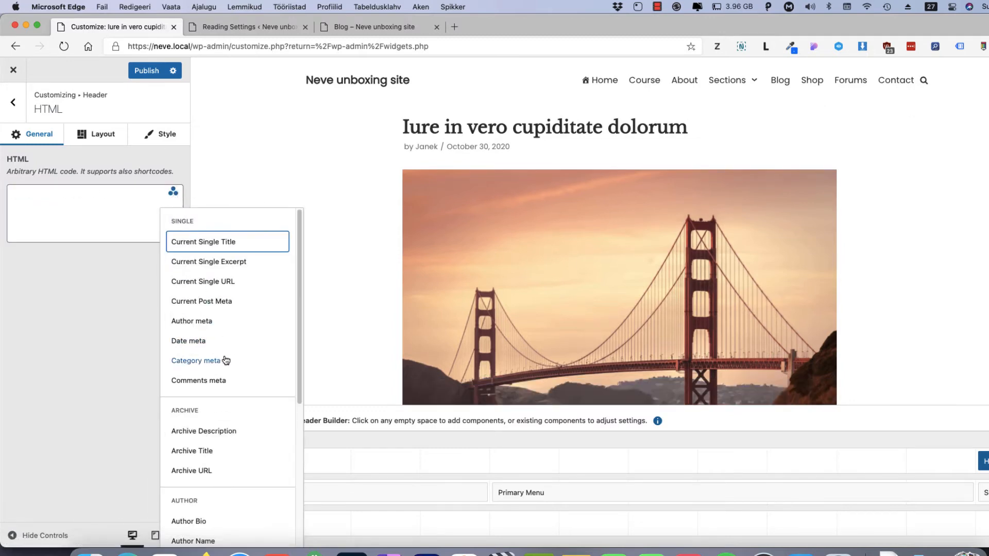
scroll(224, 361, down, 3)
scroll(233, 374, down, 3)
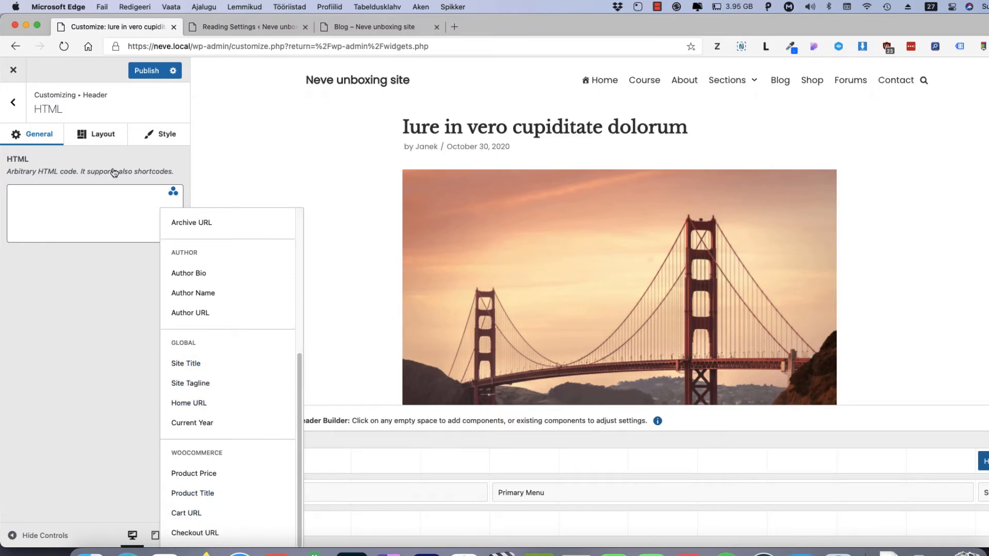
click(73, 198)
click(94, 135)
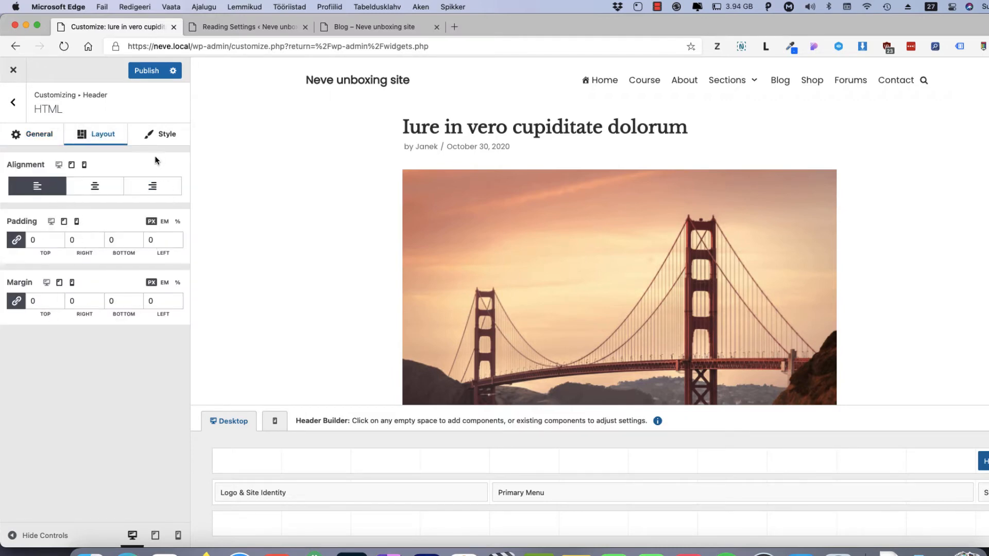
click(160, 134)
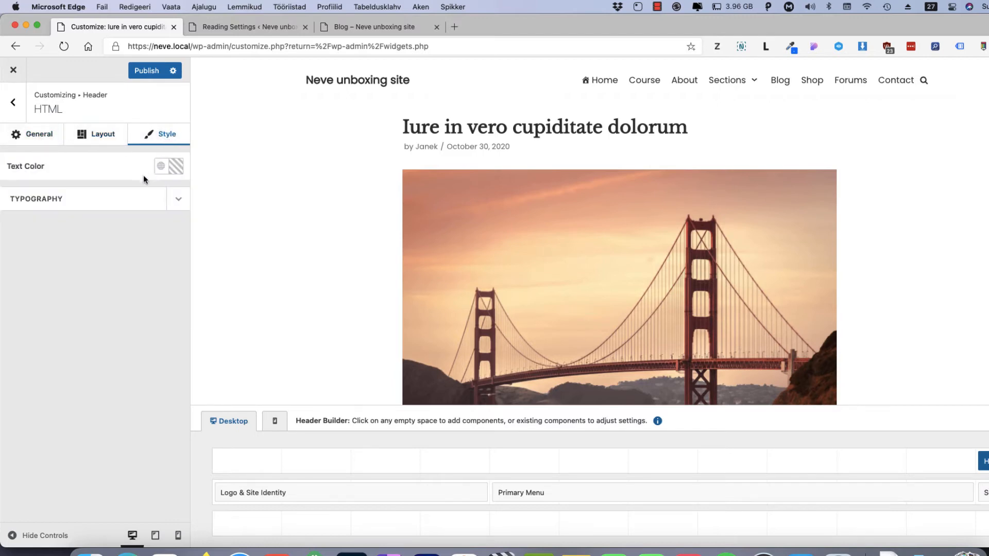
click(178, 199)
click(179, 200)
click(37, 135)
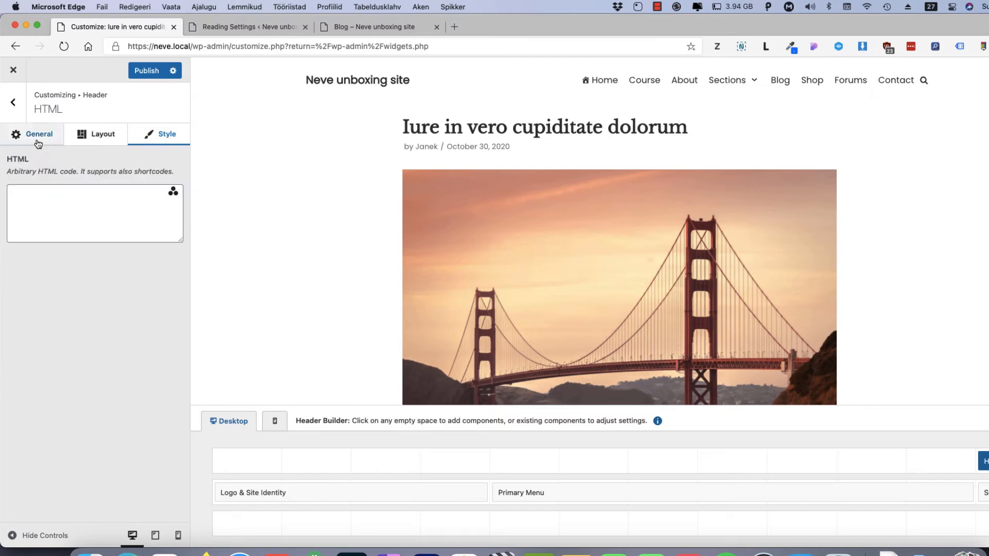
Enter a contact phone number and e-mail address, separated by a vertical bar, as the HTML component's content.
click(62, 205)
text(+)
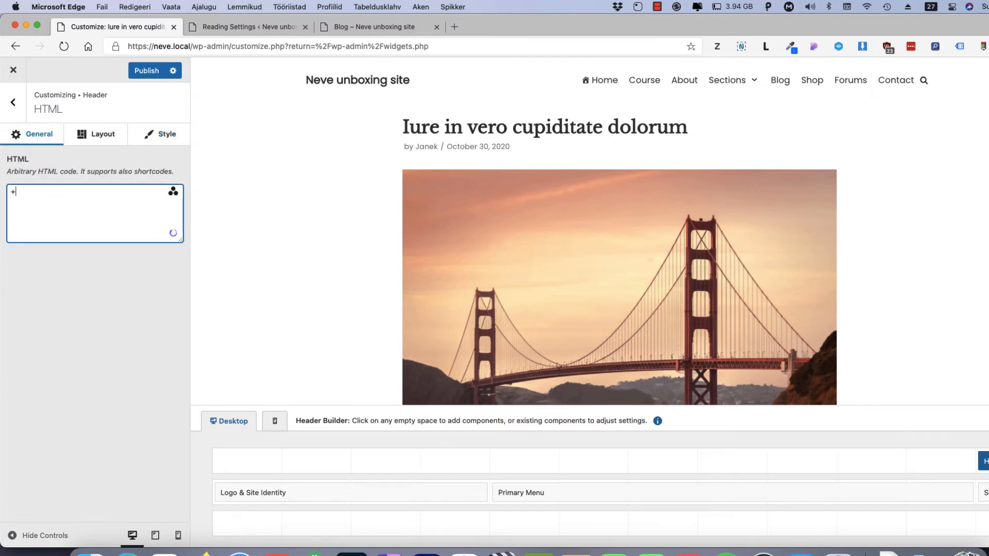
text(1 234 567 890 | email@email.com)
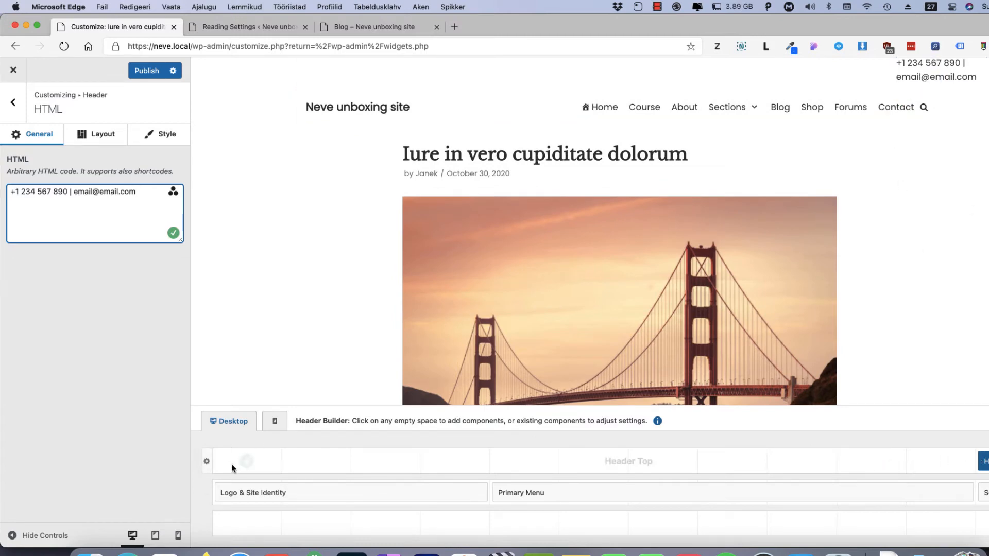
Open the Header Top row's settings and examine its Layout and Style options.
click(206, 461)
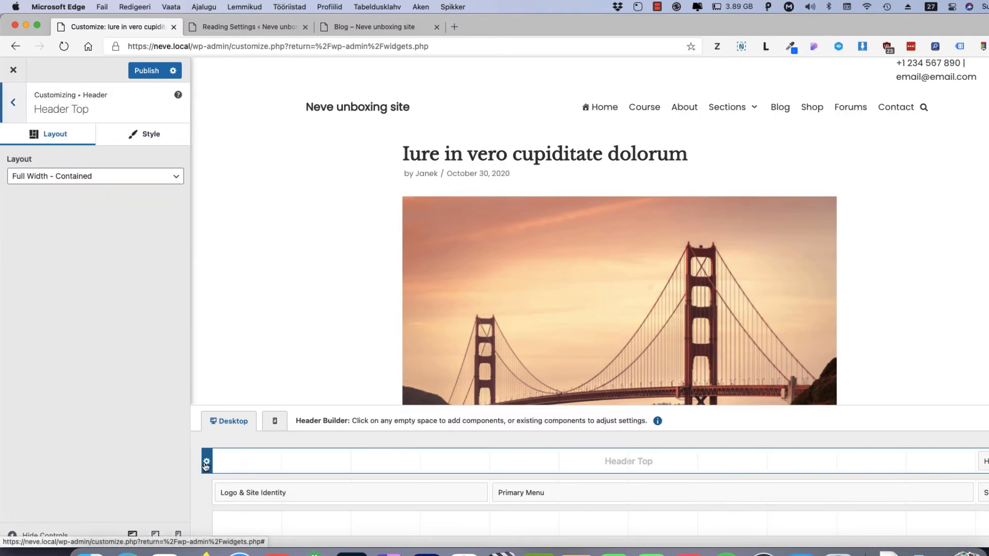
click(147, 138)
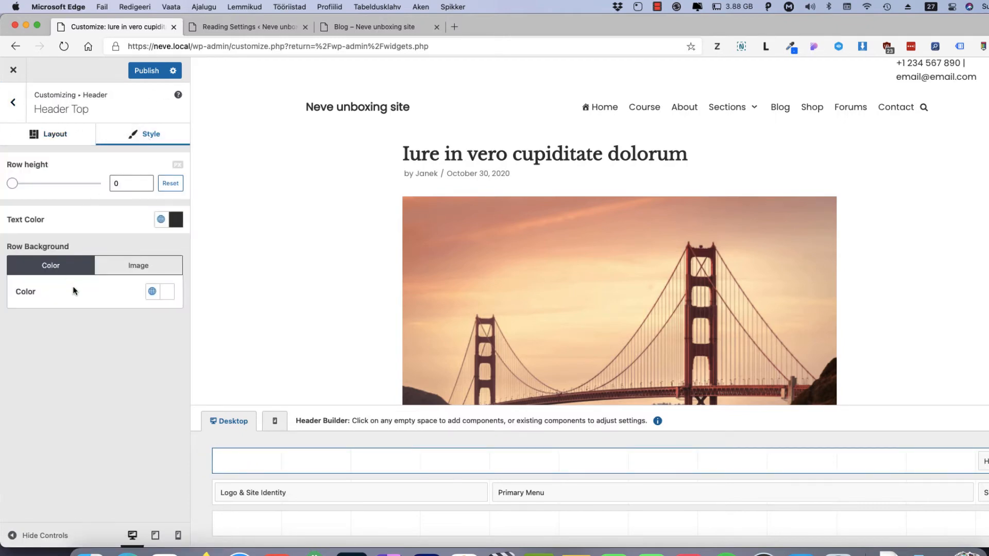
click(51, 134)
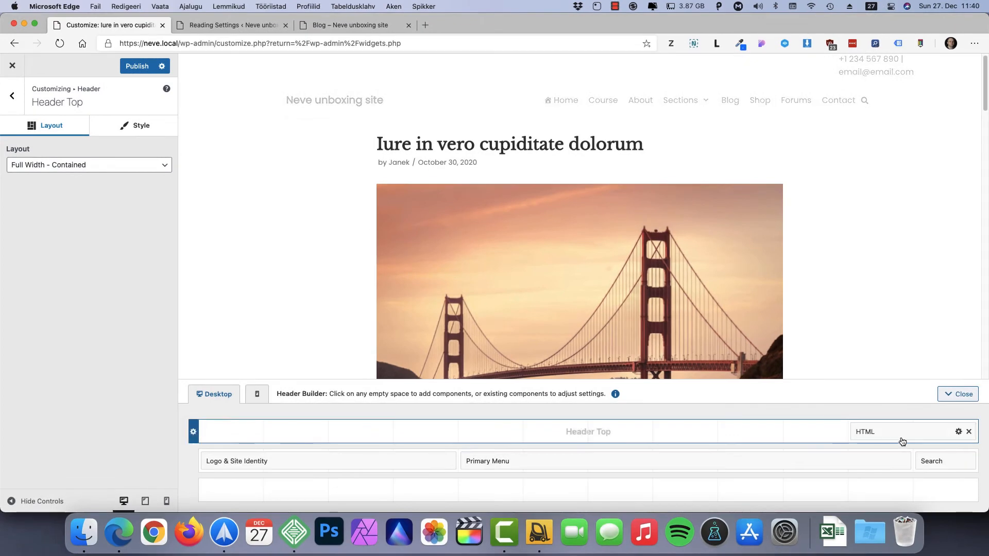
Move the HTML component two columns to the left in the Header Top row and set its alignment to right.
drag(903, 441, 844, 433)
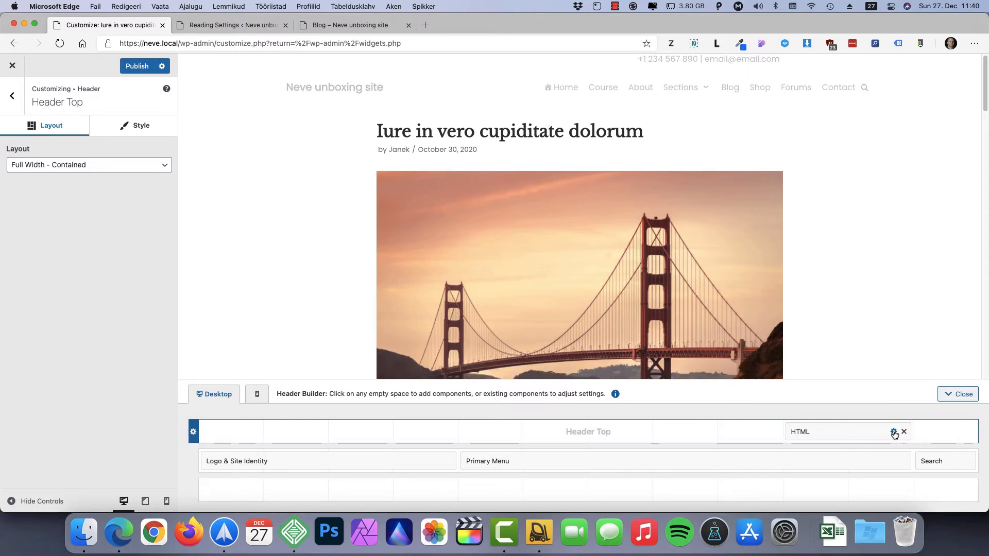
click(894, 432)
click(91, 125)
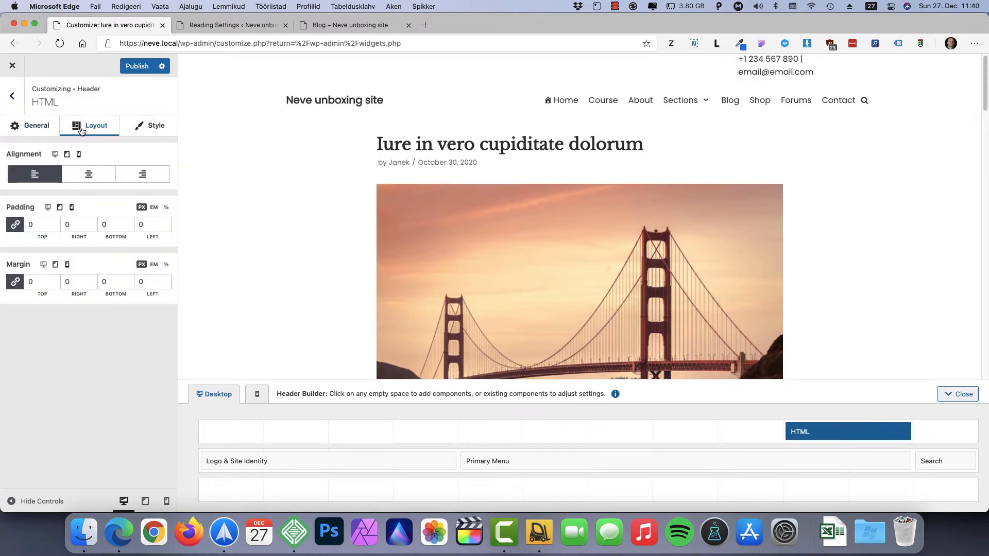
click(92, 178)
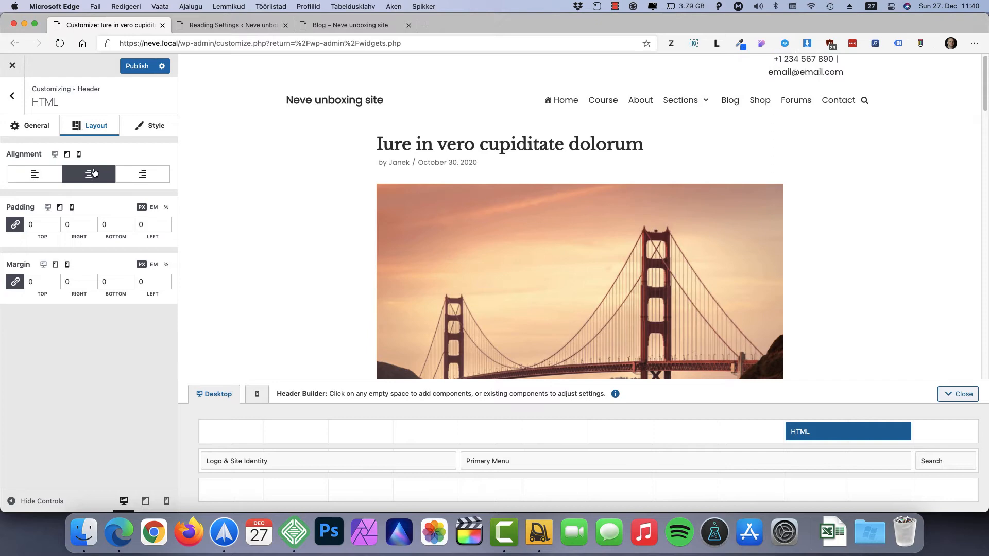
click(32, 180)
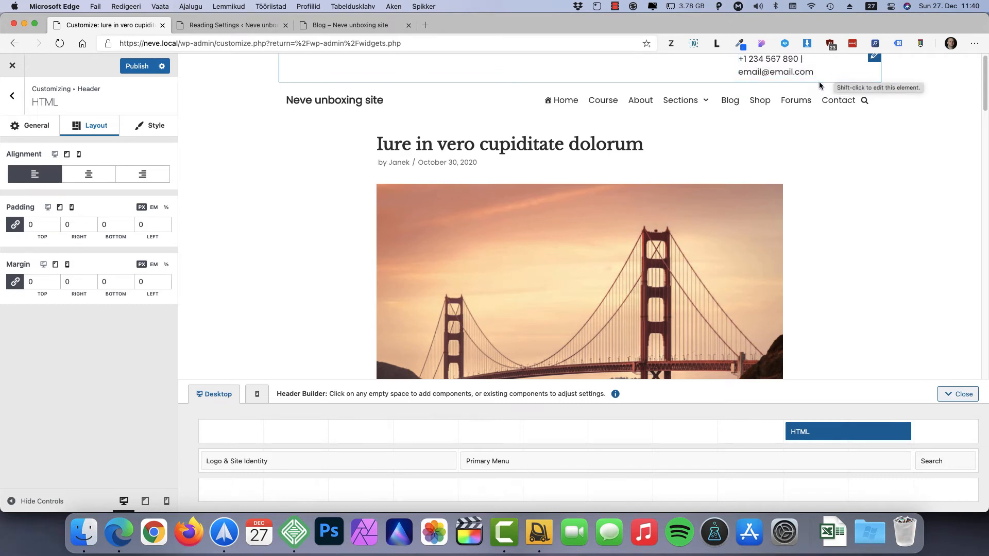
mouse_move(820, 435)
mouse_down()
mouse_move(747, 436)
mouse_move(805, 445)
mouse_up()
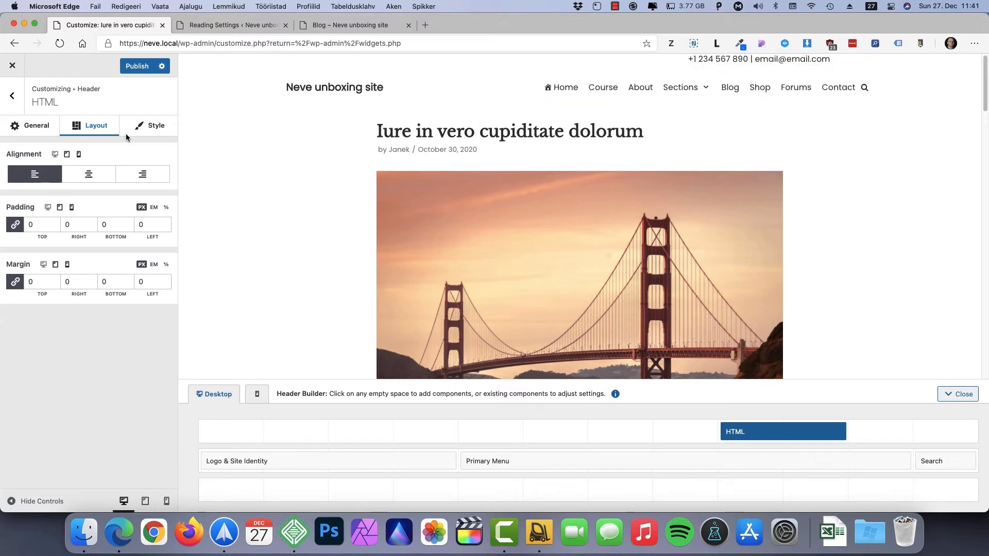
click(141, 174)
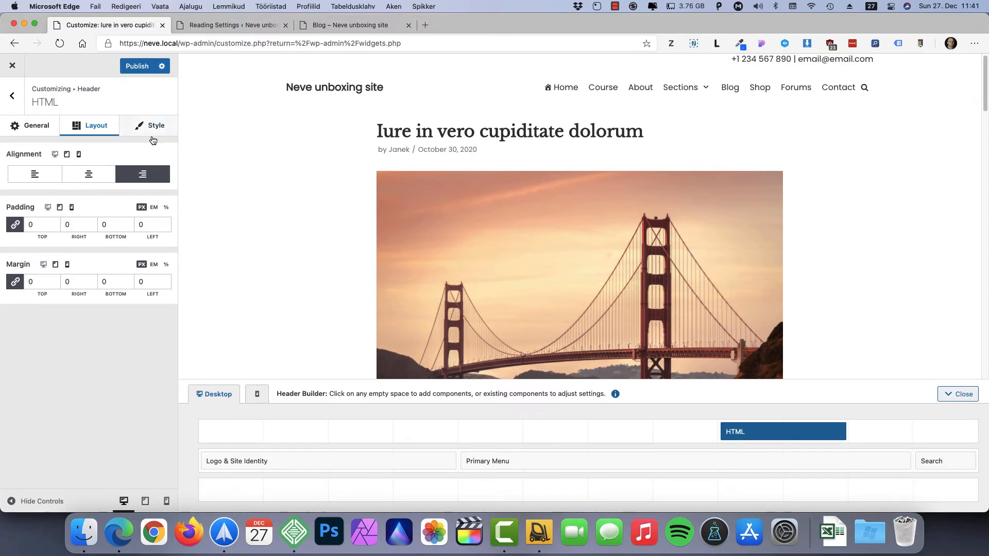
Set the HTML component's typography font size to 14 px.
click(156, 125)
click(124, 185)
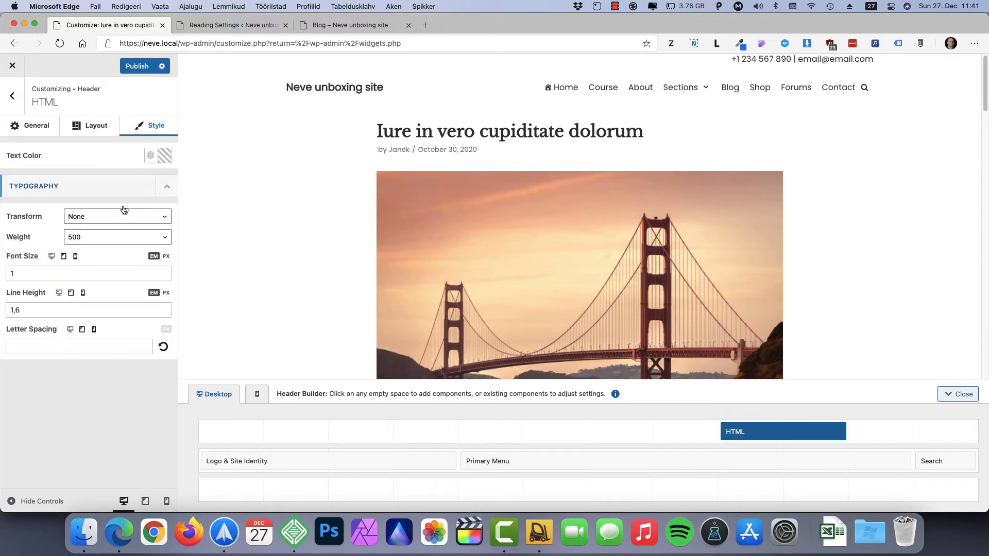
click(23, 276)
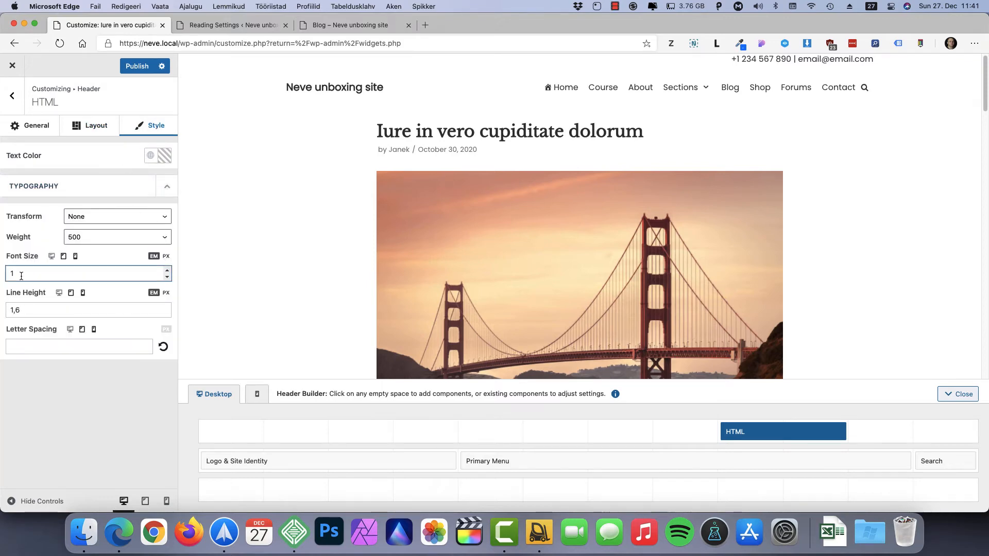
text(4)
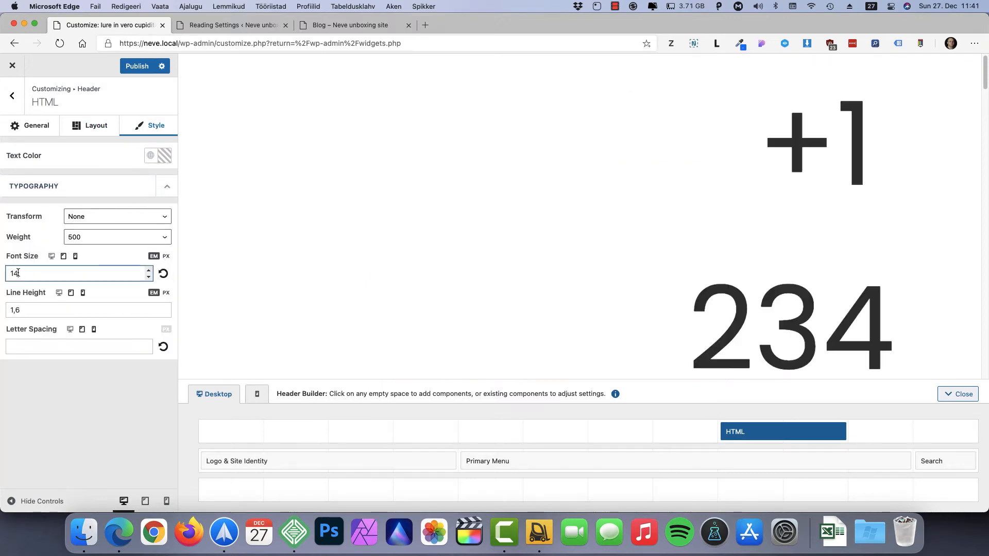
click(166, 257)
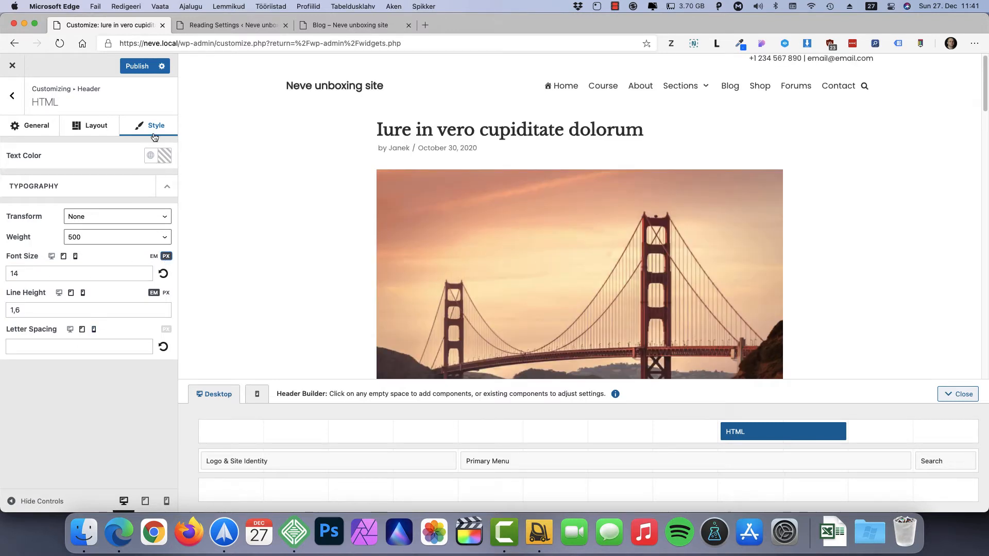
Set the Header Top row's background color to a light grey.
click(92, 126)
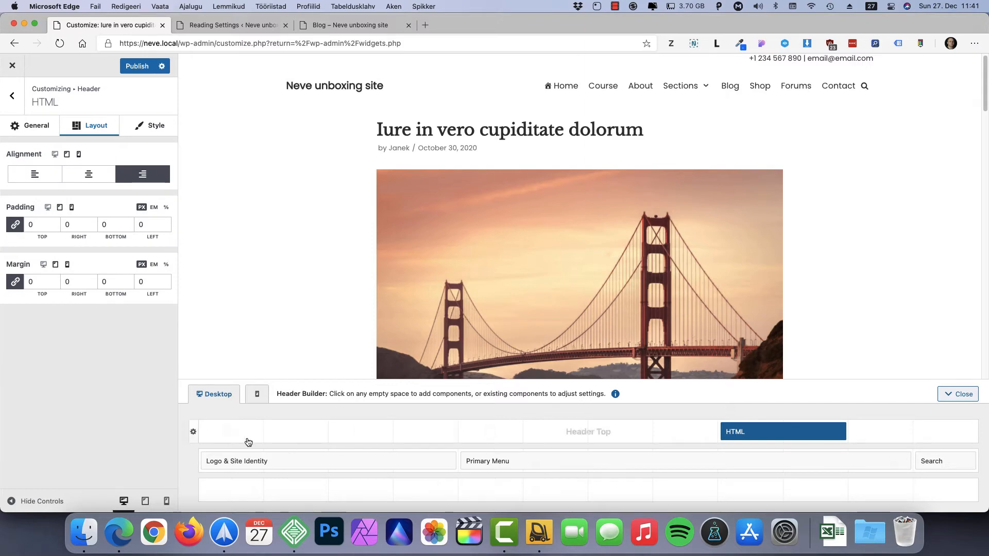
click(190, 434)
click(134, 125)
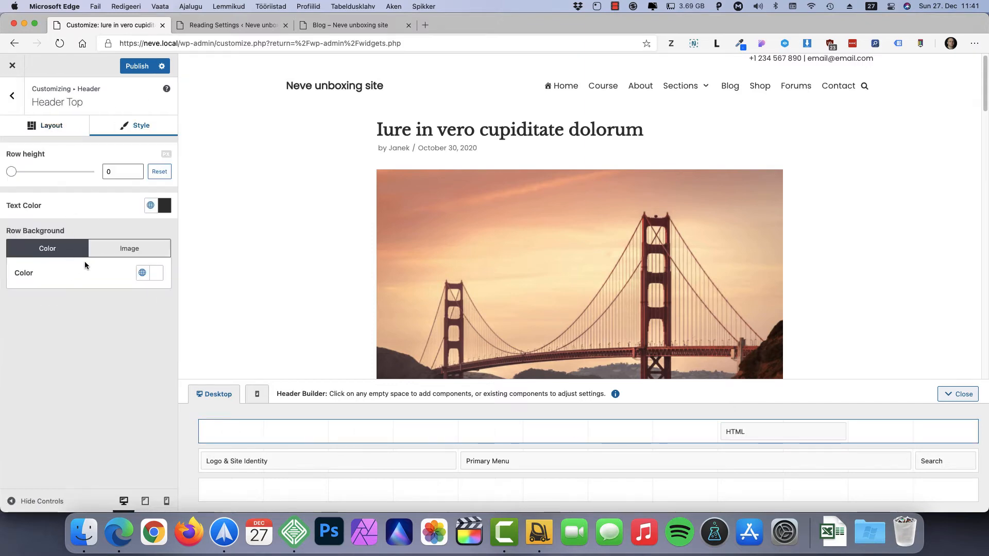
click(149, 249)
click(71, 250)
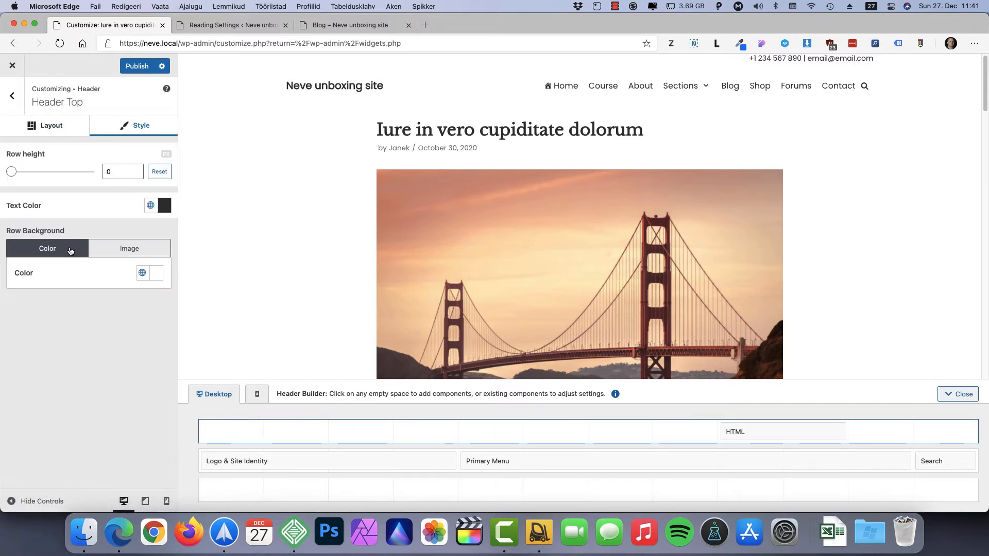
click(152, 275)
drag(157, 300, 149, 298)
click(81, 377)
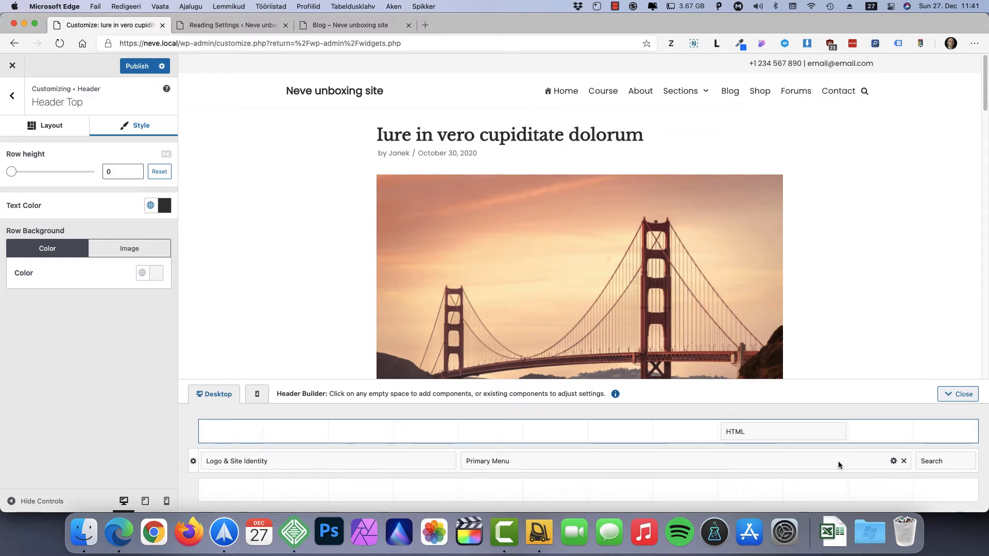
Select the ACME image as the logo in the Logo & Site Identity component, without cropping it.
click(238, 464)
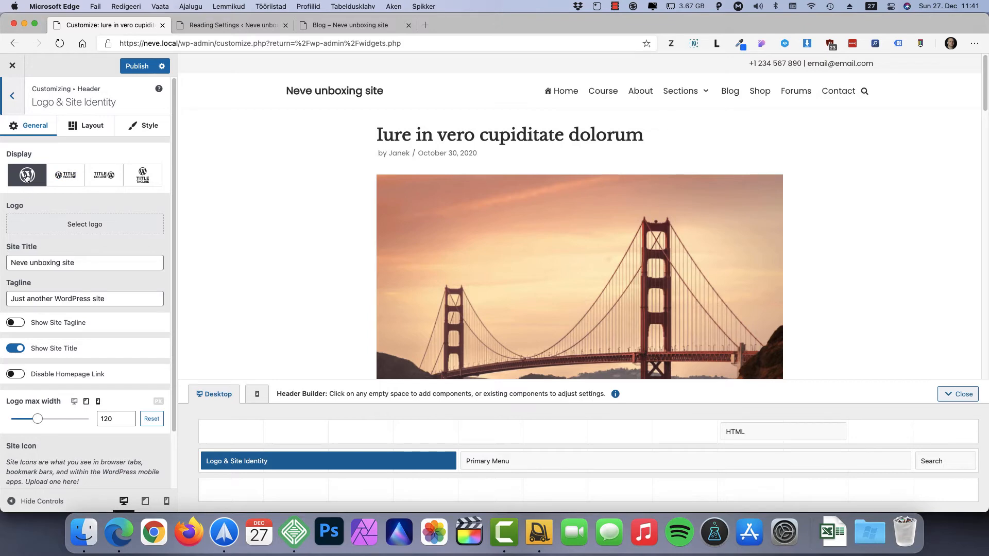
click(88, 224)
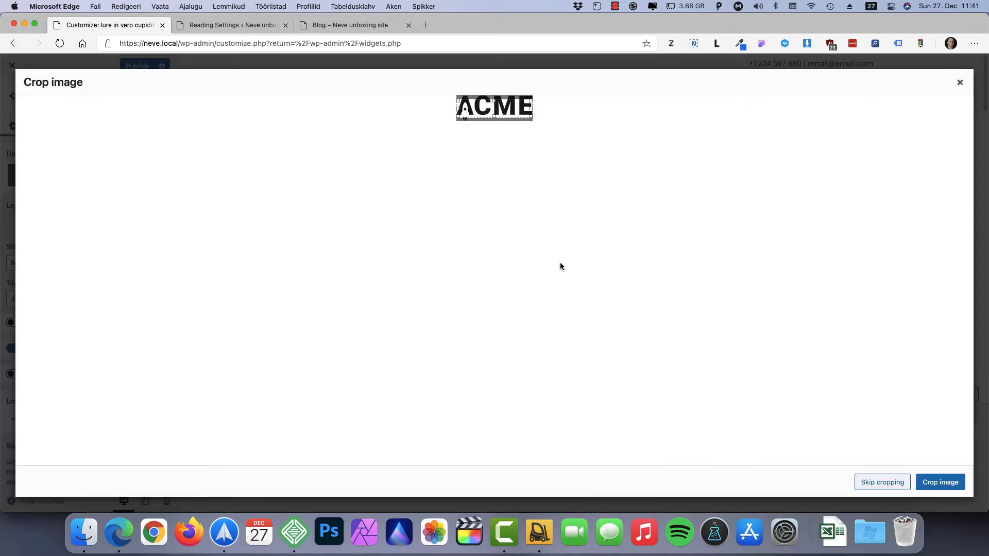
click(884, 483)
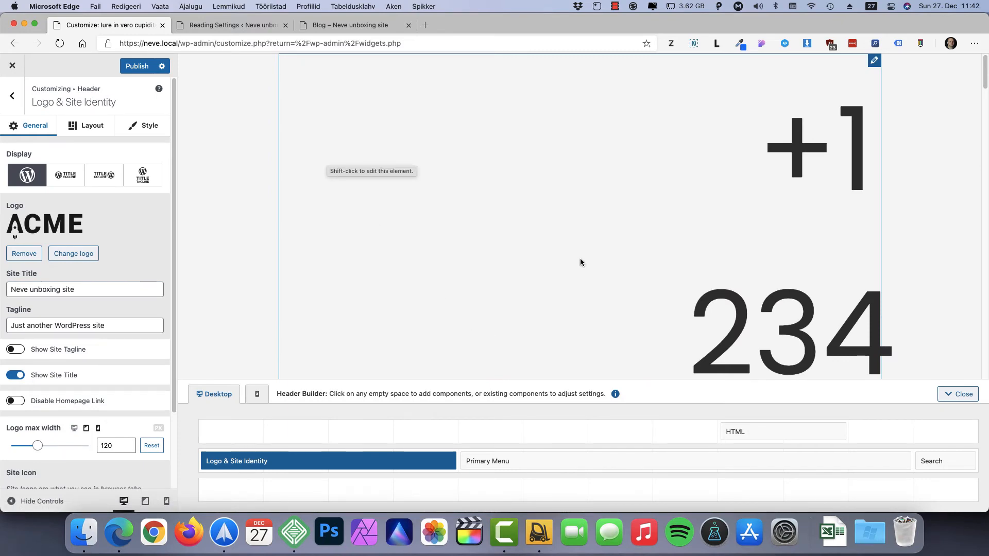
Reapply the HTML component's font size by changing it to 13 px and back to 14 px, and publish the header changes.
scroll(582, 260, down, 20)
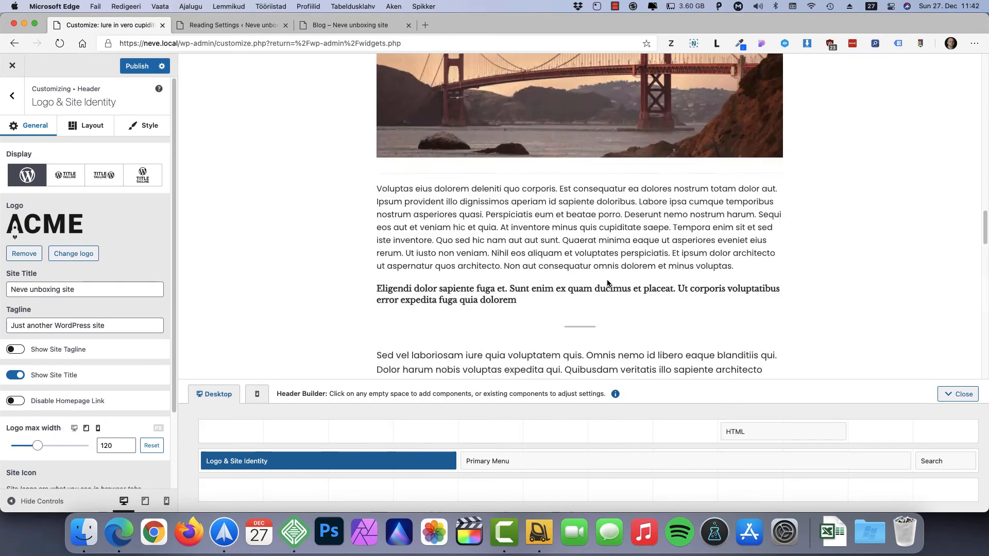
scroll(613, 262, up, 20)
click(827, 431)
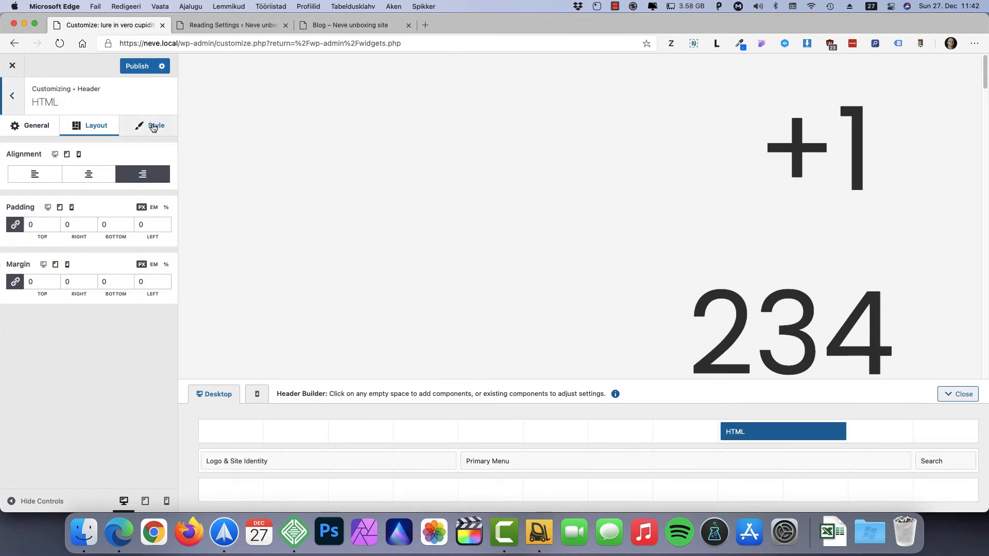
mouse_move(822, 435)
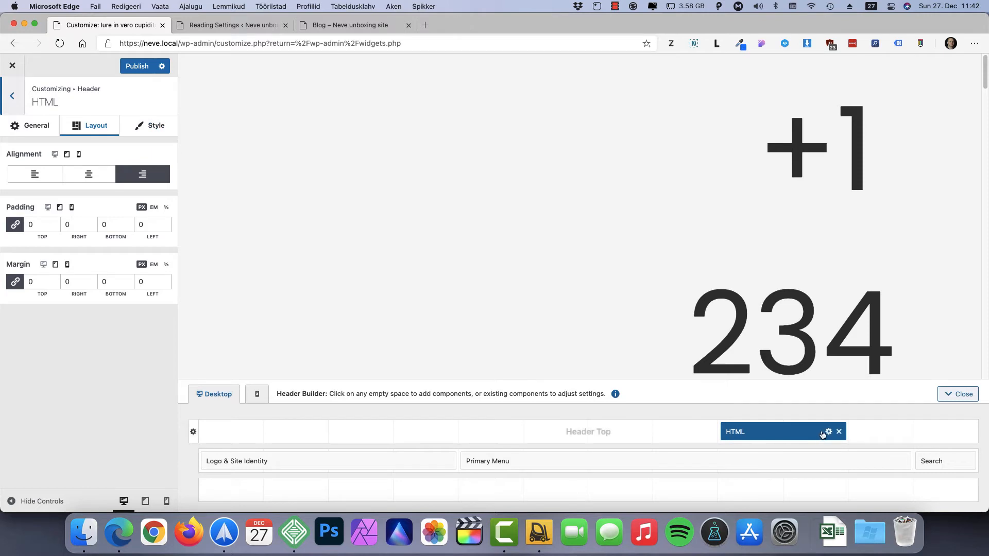
click(150, 125)
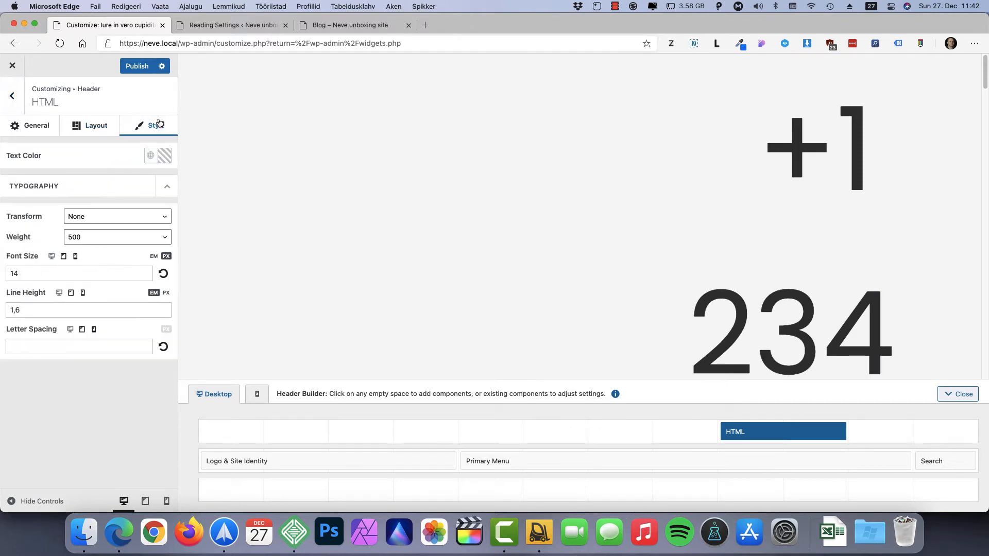
click(149, 278)
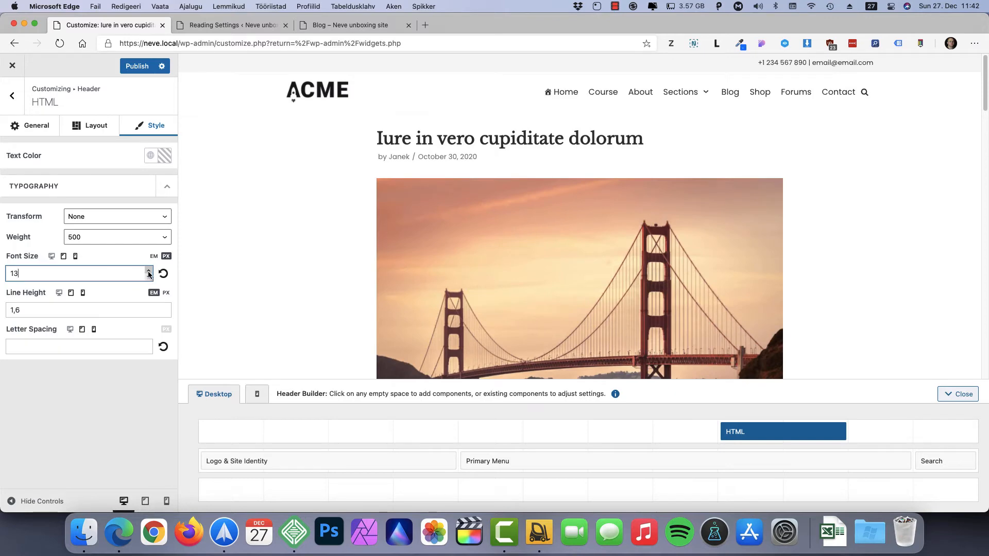
click(149, 273)
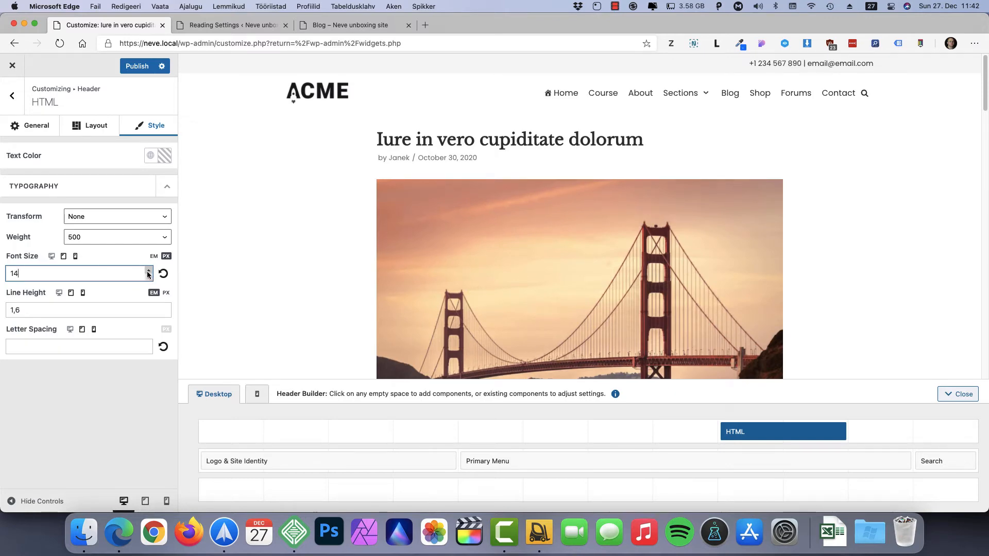
click(117, 400)
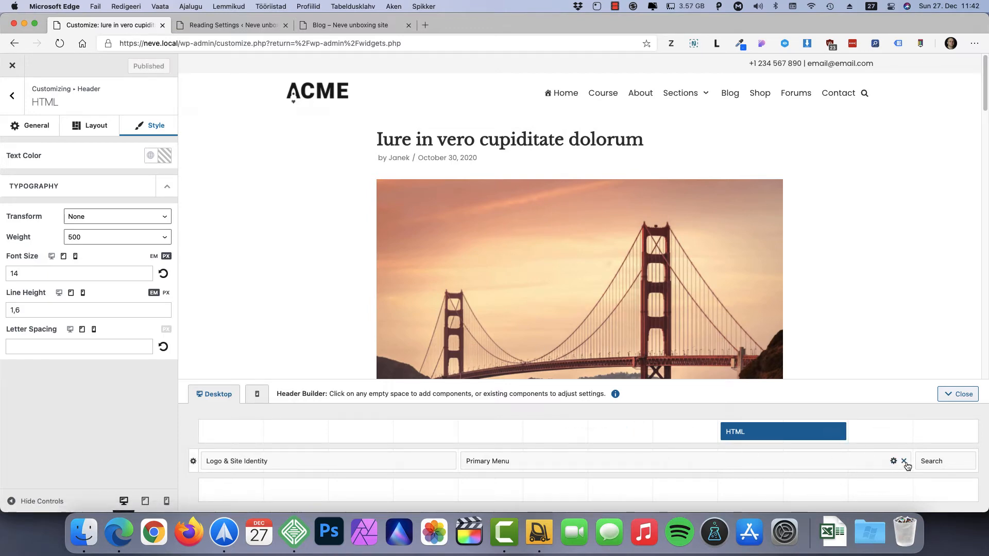
Look at the available header presets and return to the main Header settings.
click(11, 95)
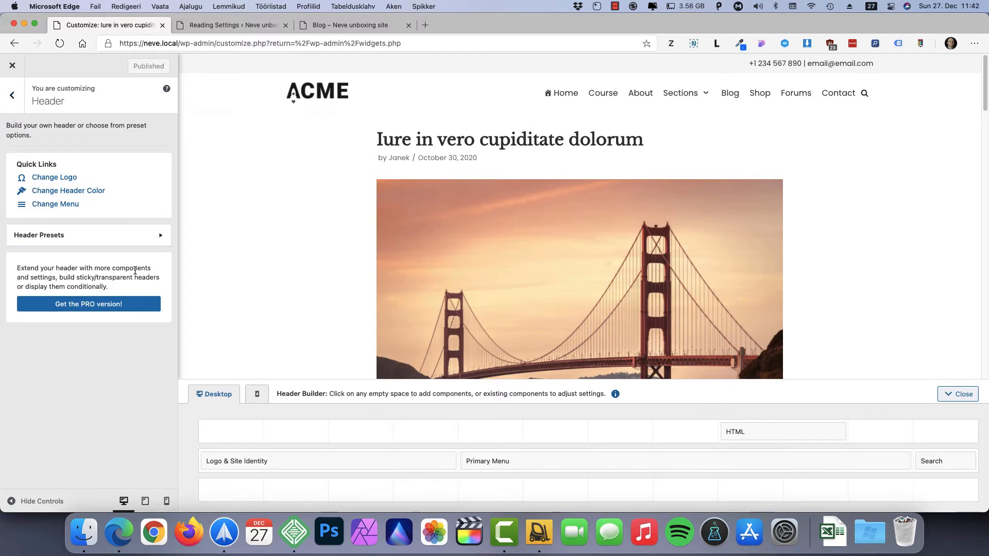
click(117, 240)
click(13, 97)
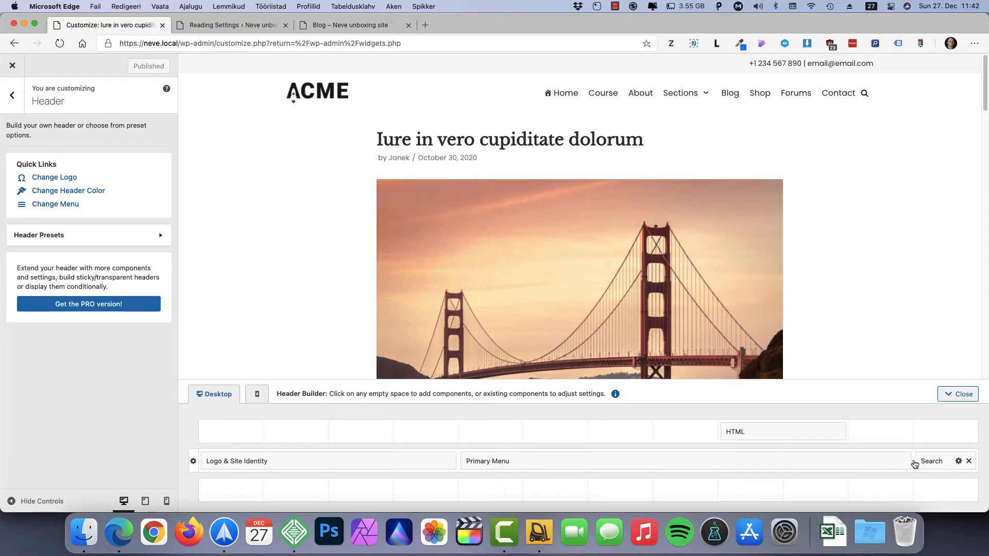
Move the Search component to the Header Top row's last column and add a Cart Icon in its place in the main row.
drag(945, 463, 944, 426)
click(945, 461)
click(874, 284)
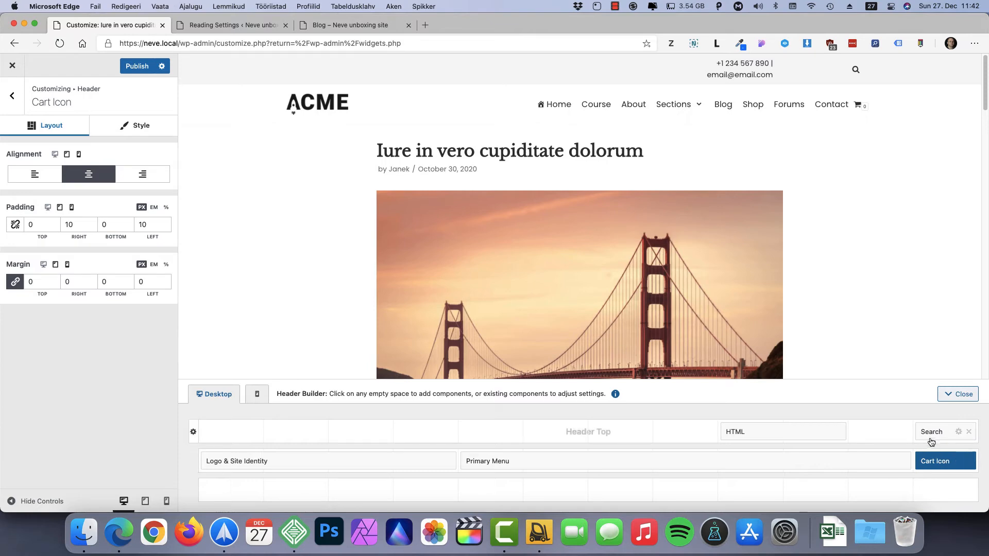
Examine the Primary Menu component's Layout and General settings.
drag(930, 438, 904, 468)
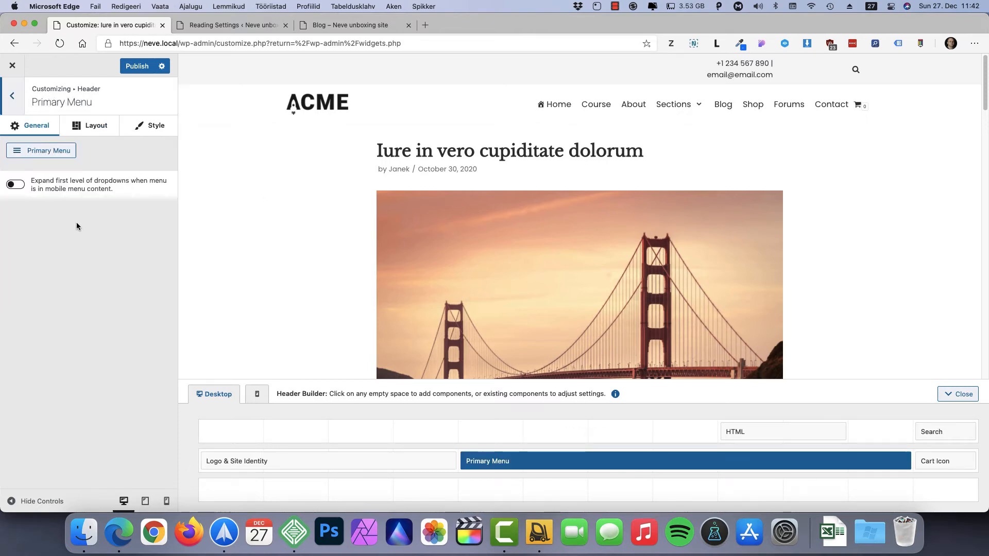
click(97, 128)
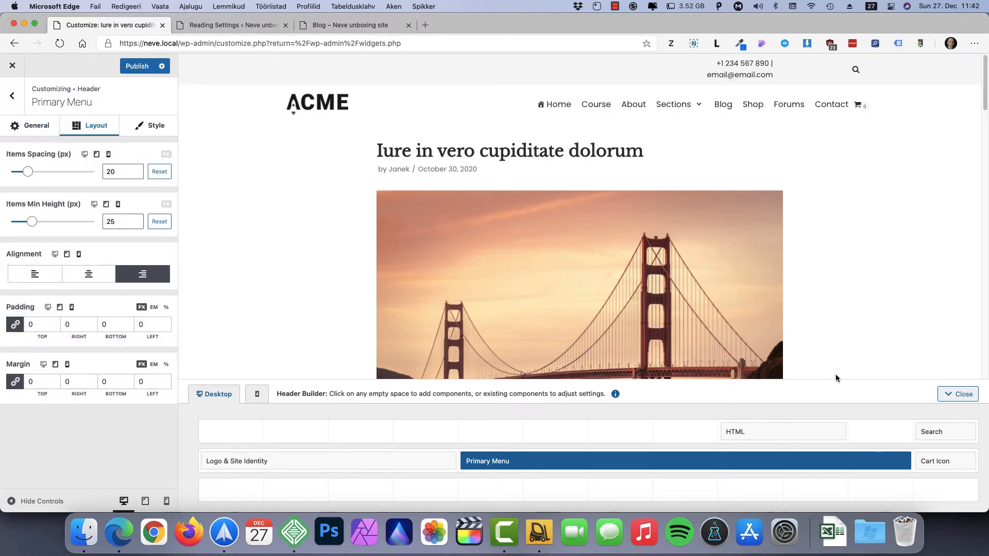
click(21, 135)
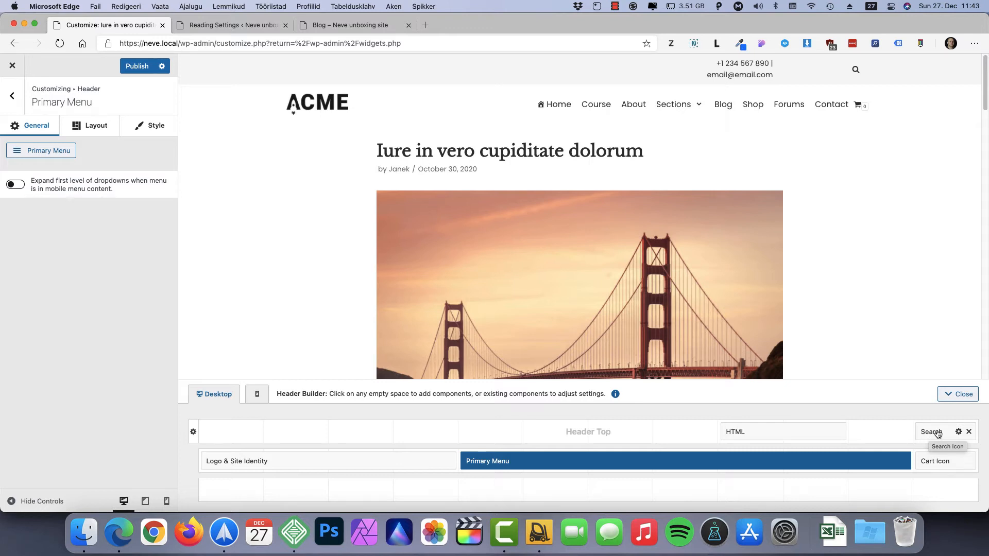
Narrow the Primary Menu to fit Search before the Cart Icon, and resize the HTML component to the Header Top row's last two columns.
drag(937, 434, 716, 460)
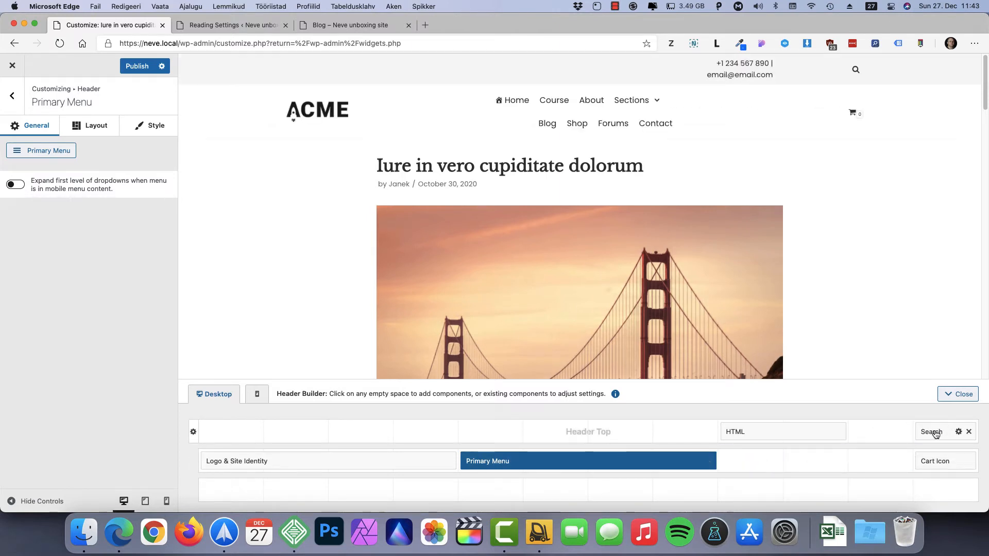
drag(935, 435, 850, 460)
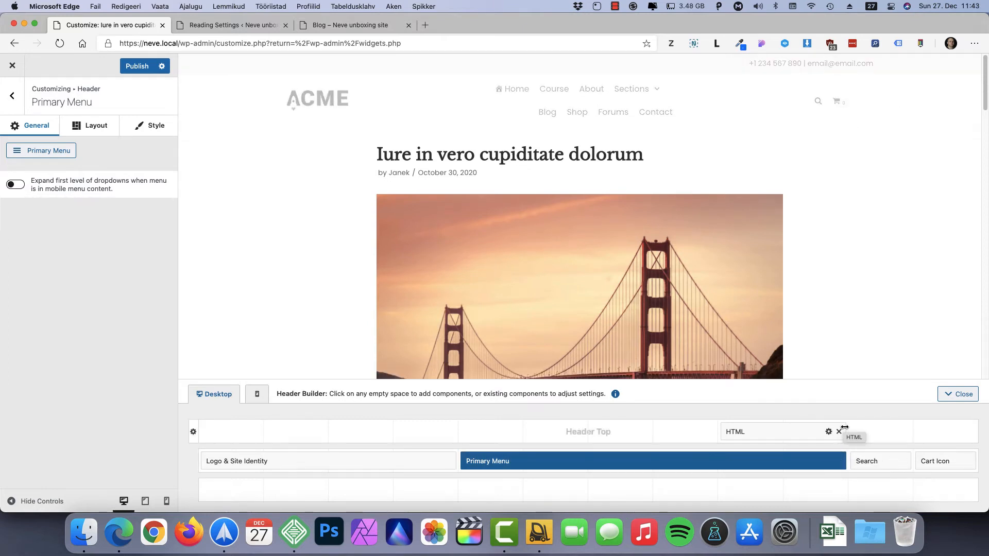
drag(842, 431, 976, 425)
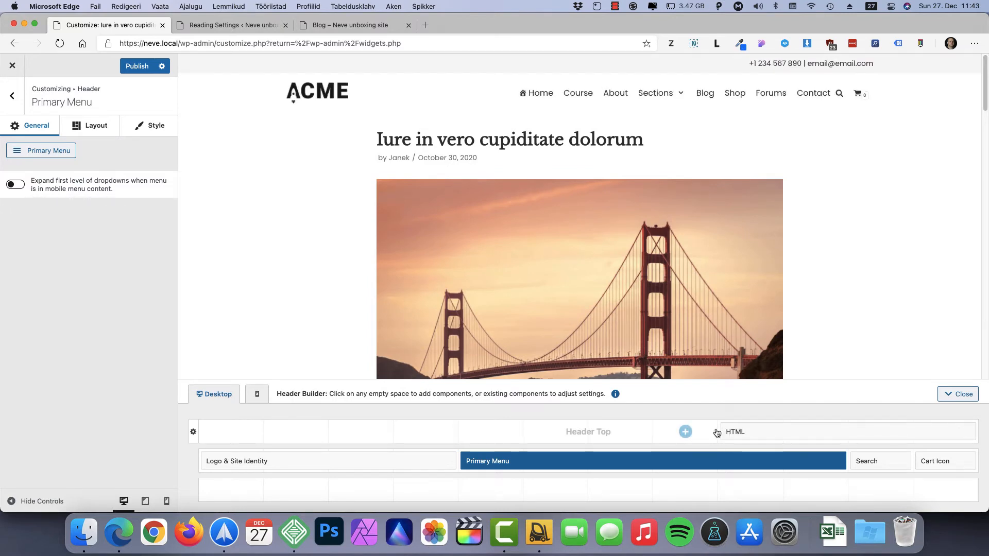
drag(721, 431, 844, 427)
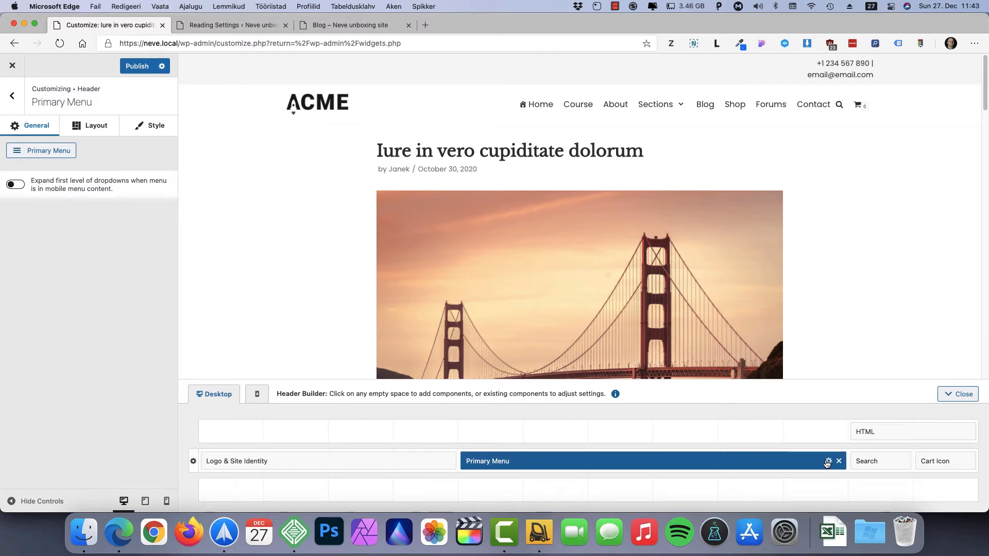
Test the Search component's Canvas and Minimal open behaviours in the preview, and set the option to Float Above Header.
click(893, 461)
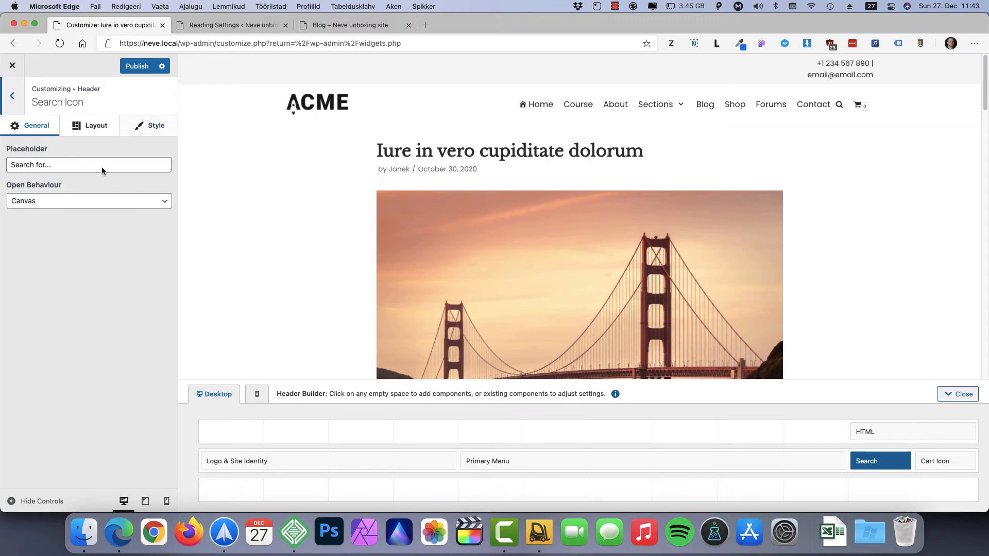
click(839, 105)
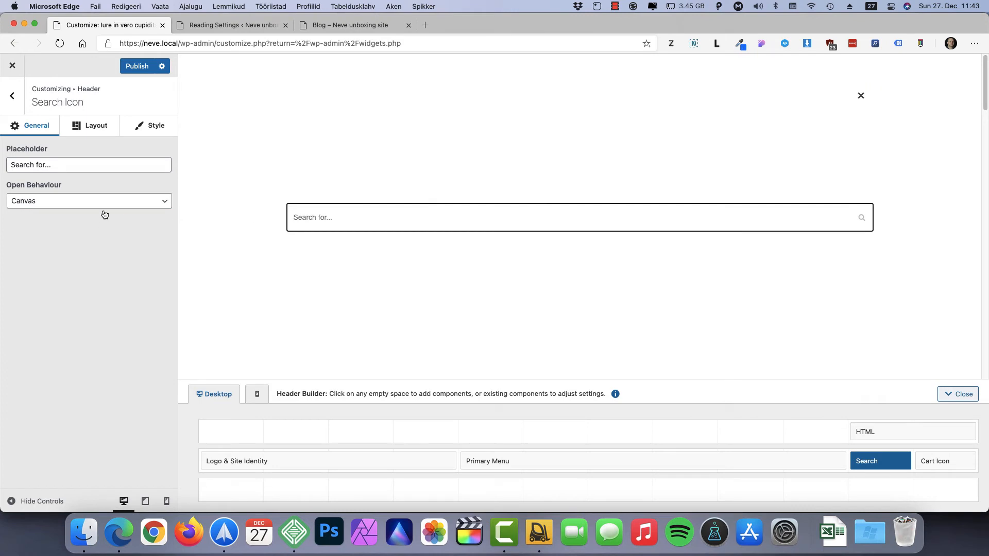
click(80, 204)
click(36, 222)
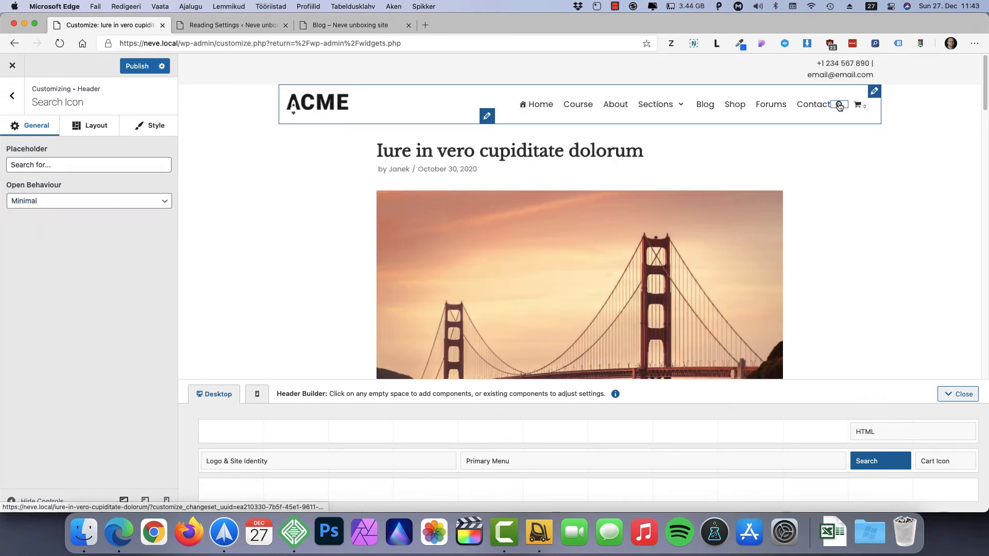
click(838, 105)
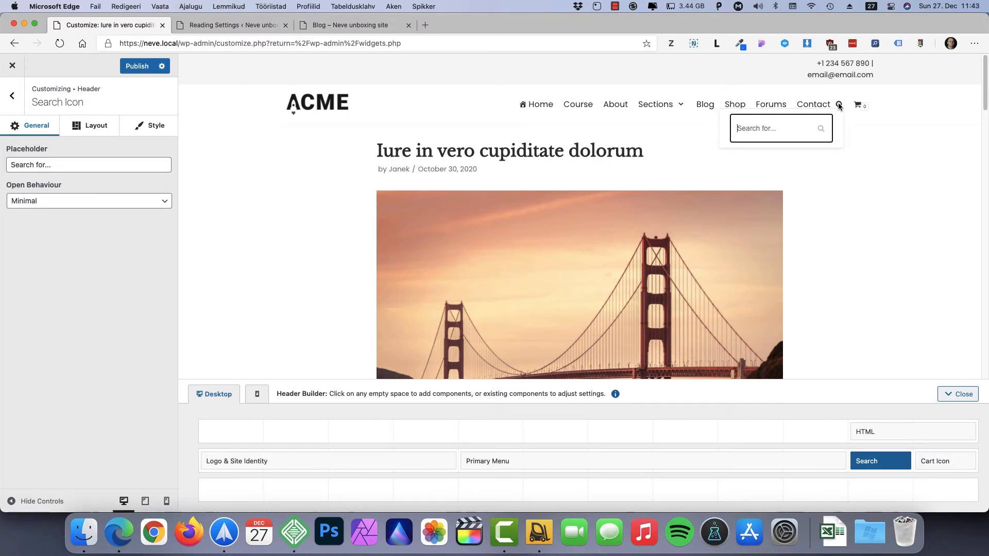
click(62, 200)
click(26, 233)
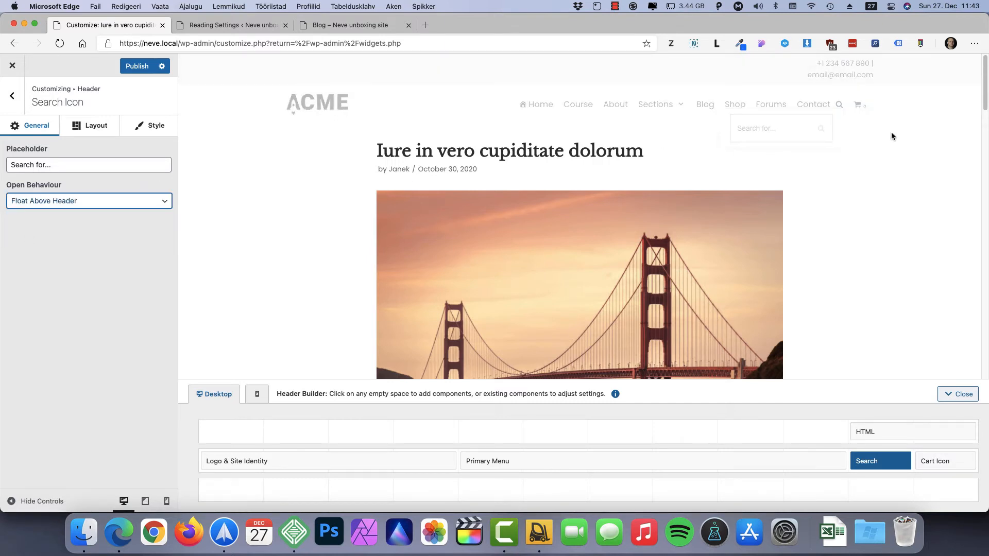
click(839, 106)
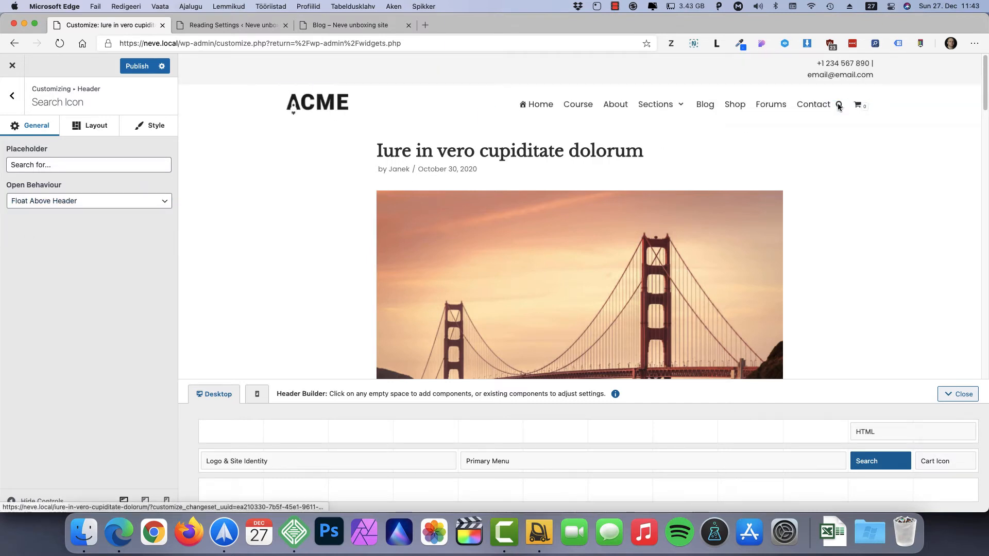
click(957, 73)
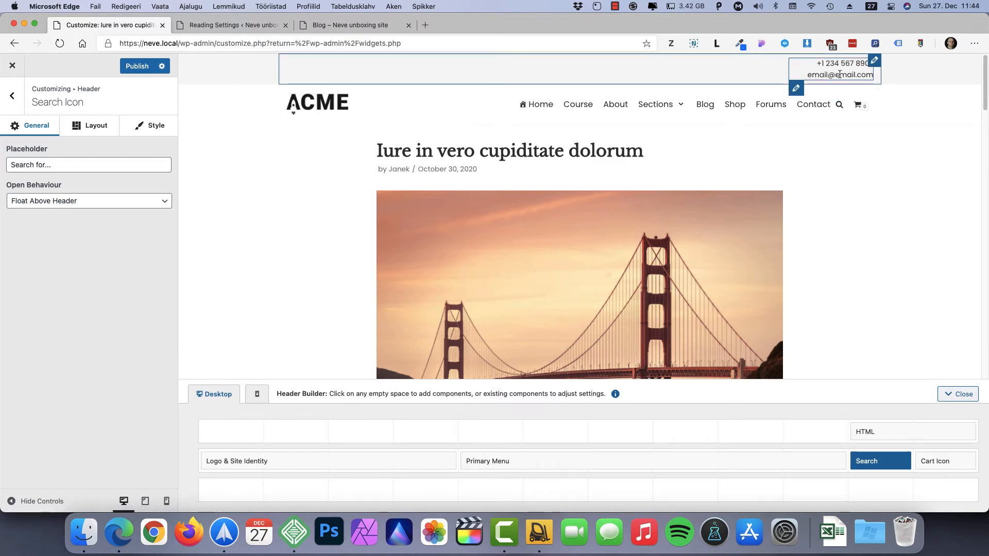
With the homepage loaded in the preview, widen the HTML component to the Header Top row's last three columns and publish the changes.
click(318, 99)
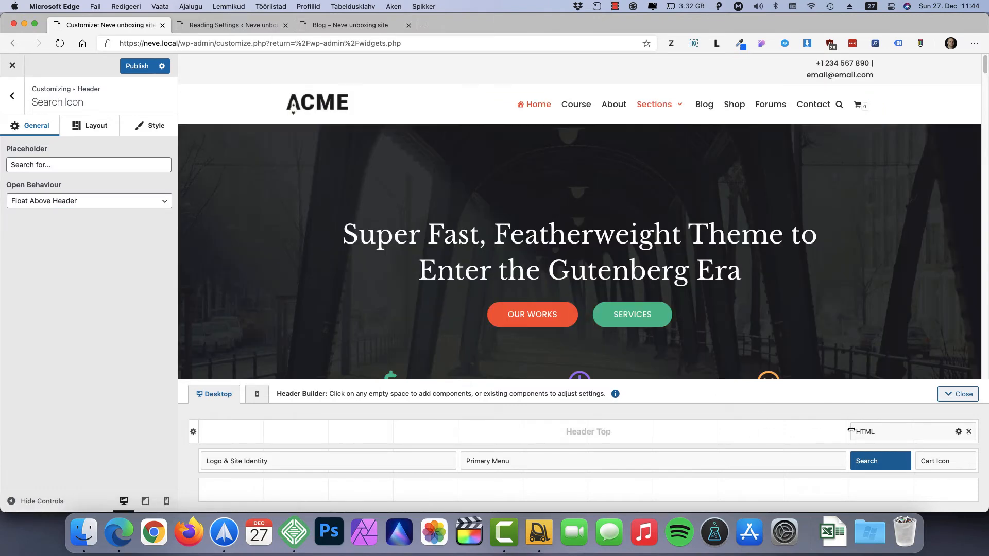
drag(851, 431, 799, 434)
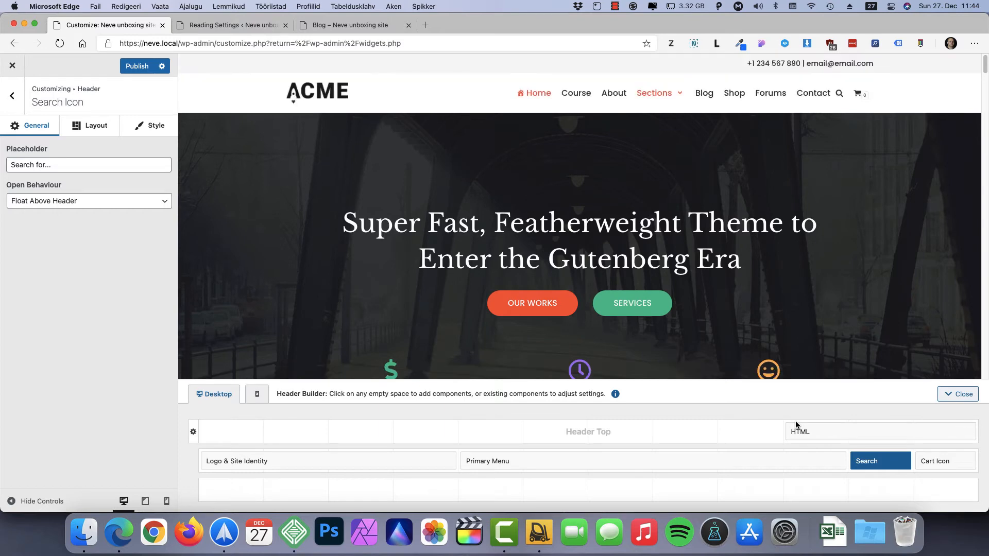
click(132, 64)
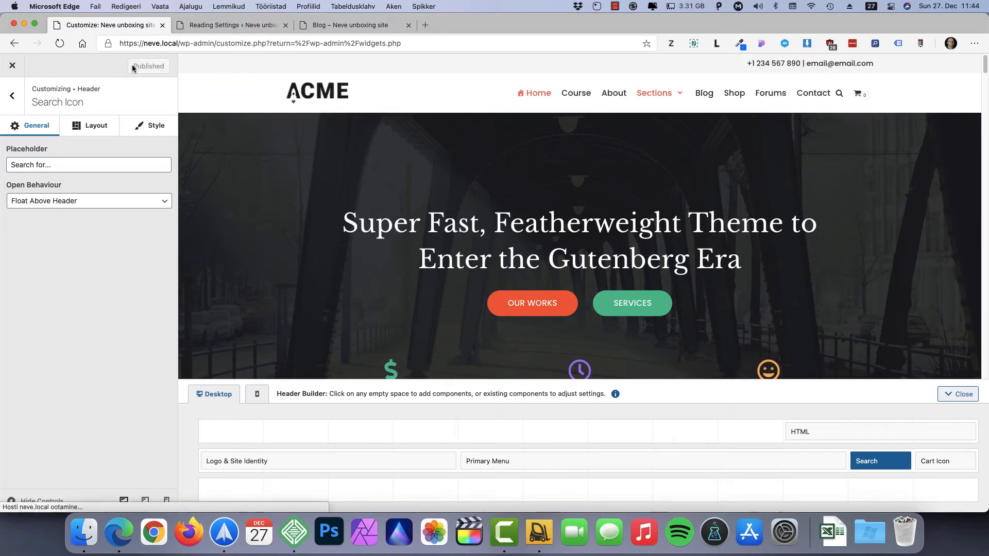
Set the Search component's open behaviour to Canvas, then look over its Layout and Style settings.
click(69, 203)
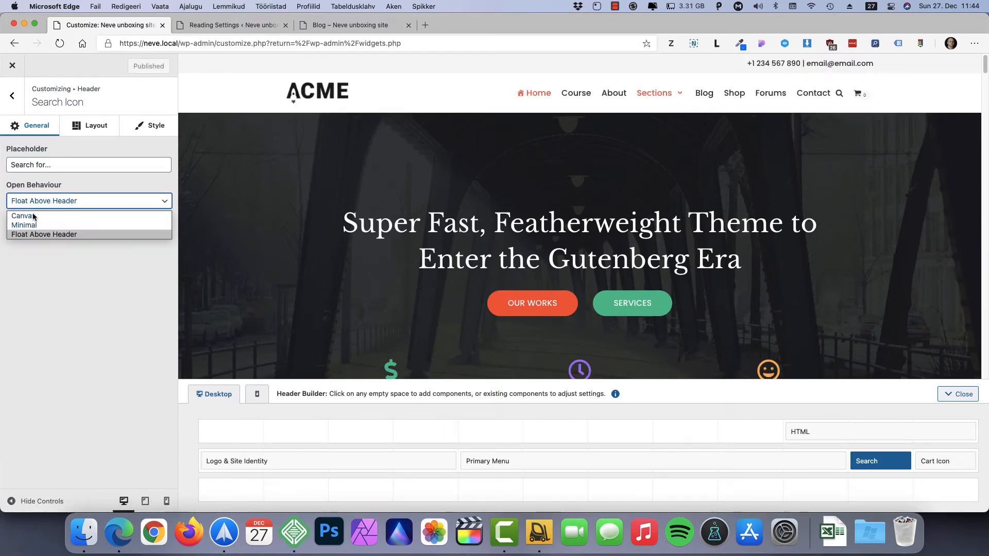
click(32, 215)
click(95, 127)
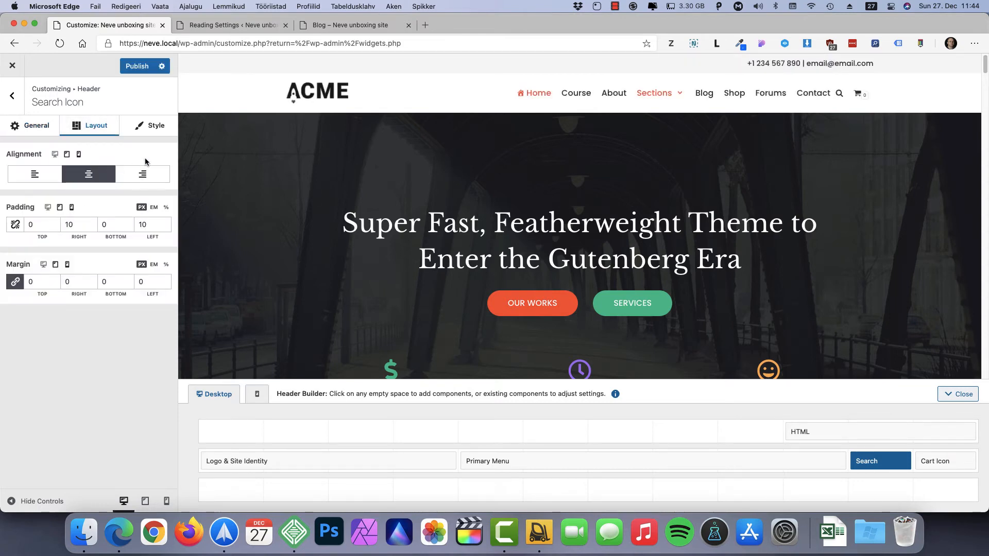
click(151, 127)
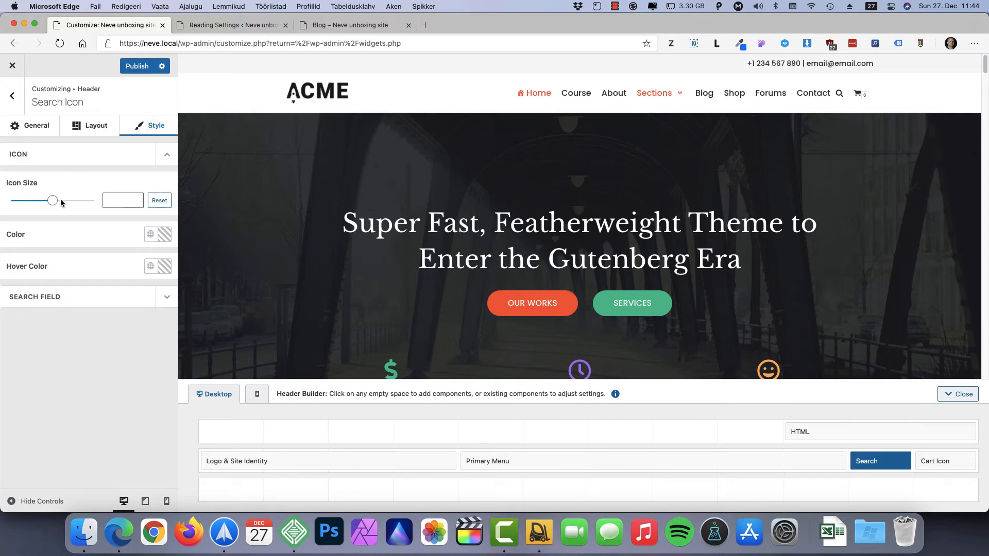
click(167, 300)
click(168, 301)
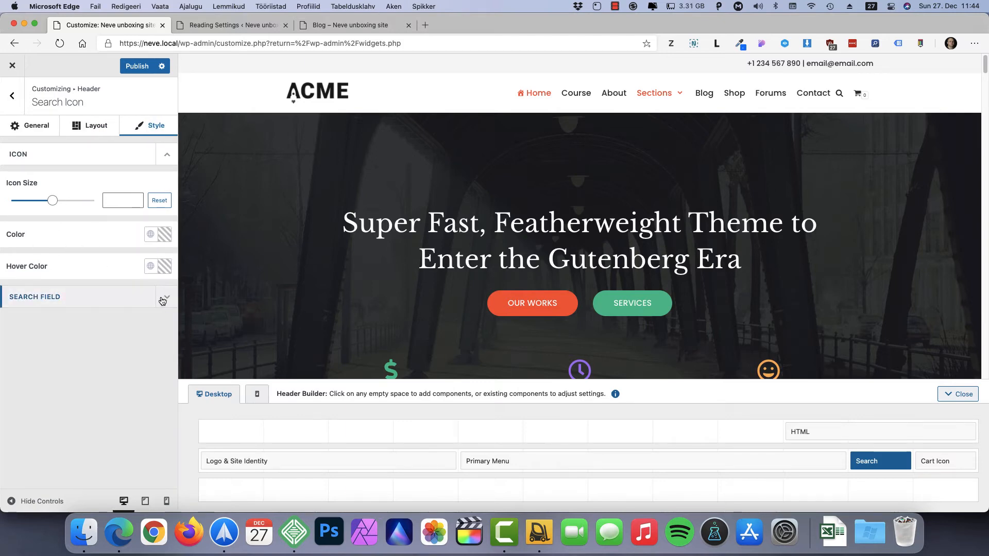
click(14, 95)
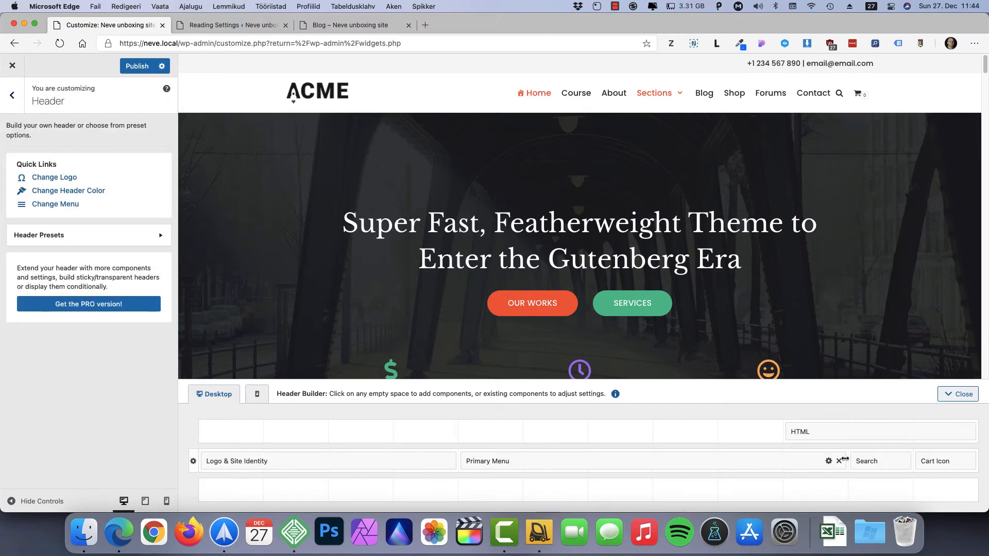
Narrow the Primary Menu to four columns, add a Button component beside it, and move the Button to the row's end after the Cart Icon.
drag(844, 459, 685, 459)
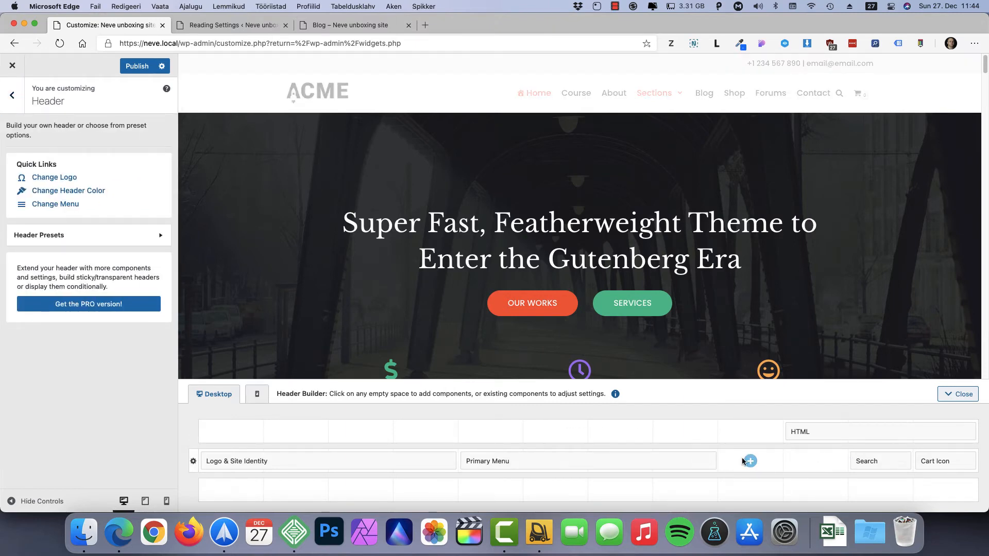
click(749, 461)
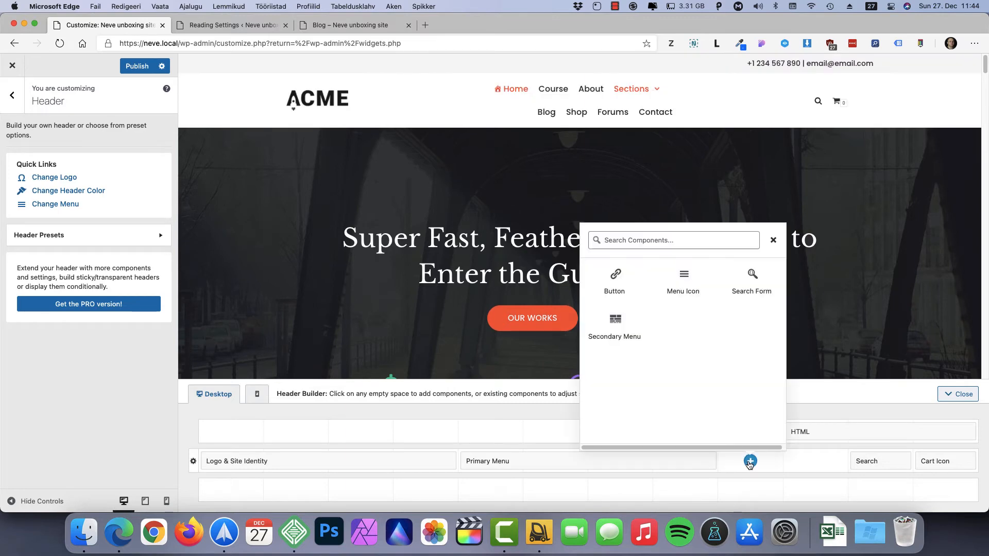
click(618, 281)
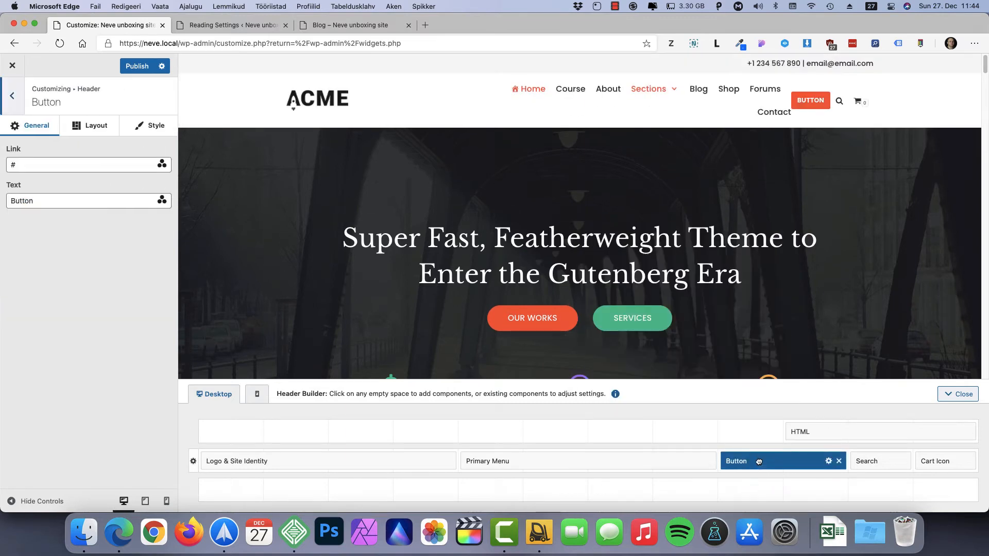
drag(824, 461, 942, 462)
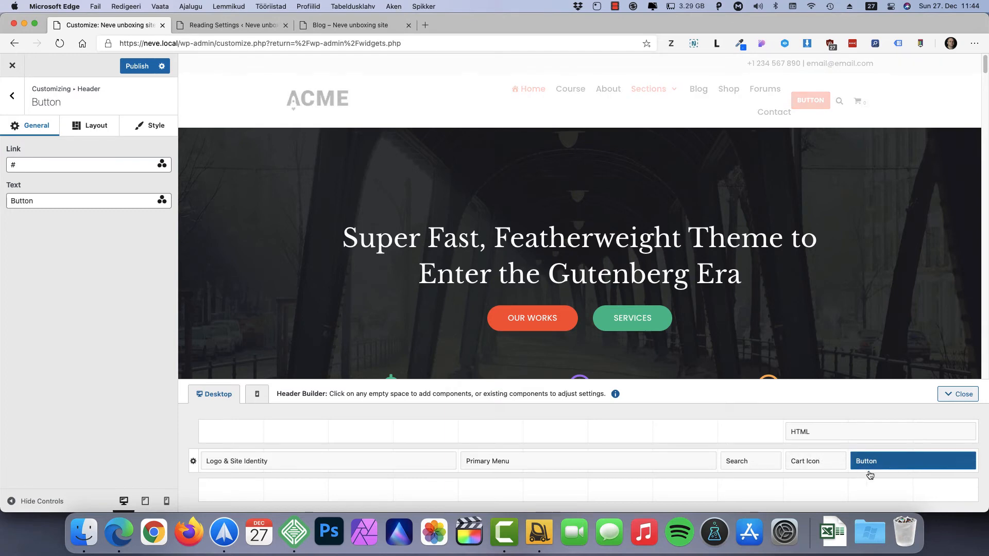
Narrow Logo & Site Identity to two columns, place Search directly before the Cart Icon, and stretch the Primary Menu to fill the space between.
click(828, 461)
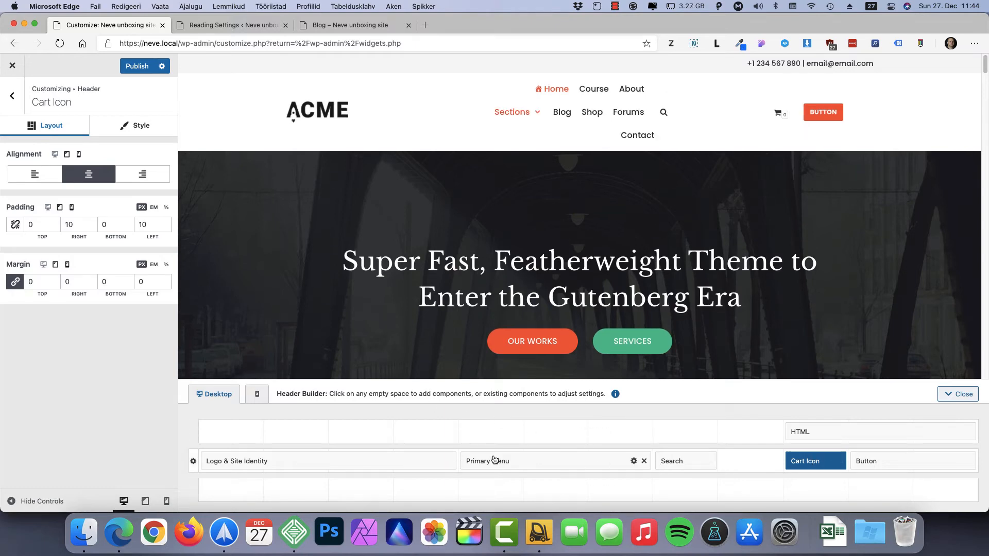
drag(457, 460, 308, 458)
drag(460, 460, 386, 457)
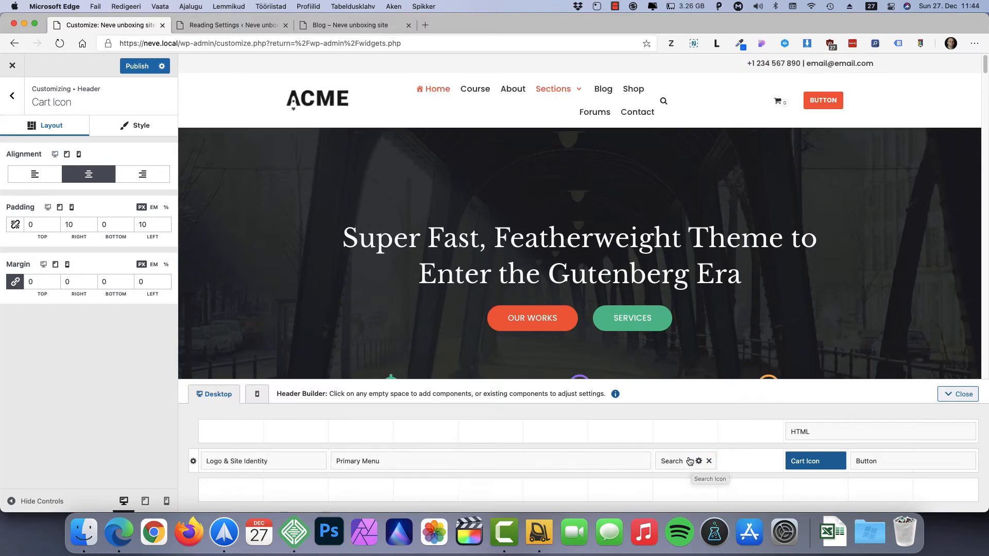
drag(689, 461, 750, 461)
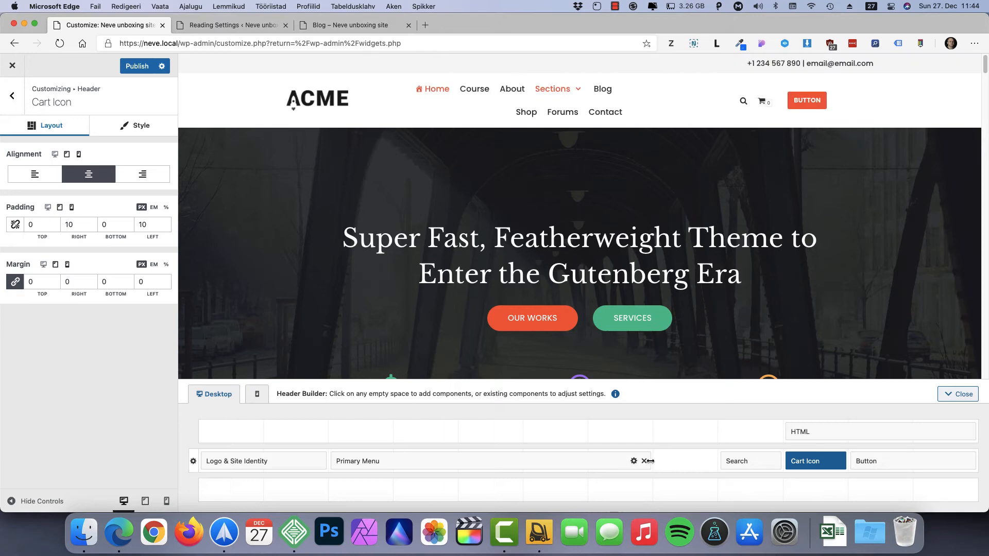
drag(650, 461, 696, 462)
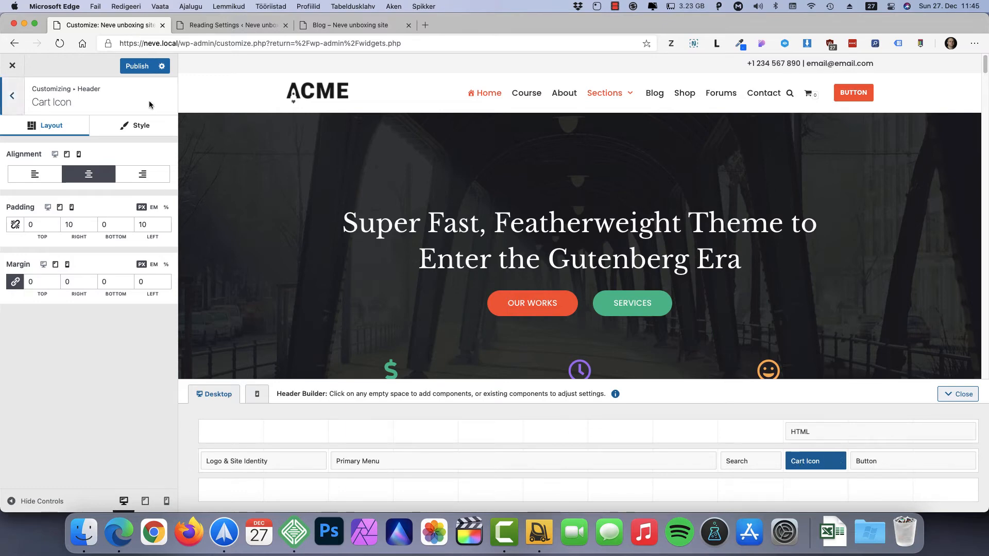
Examine the Cart Icon's Style settings and the Button component's General, Layout and Style settings.
click(119, 128)
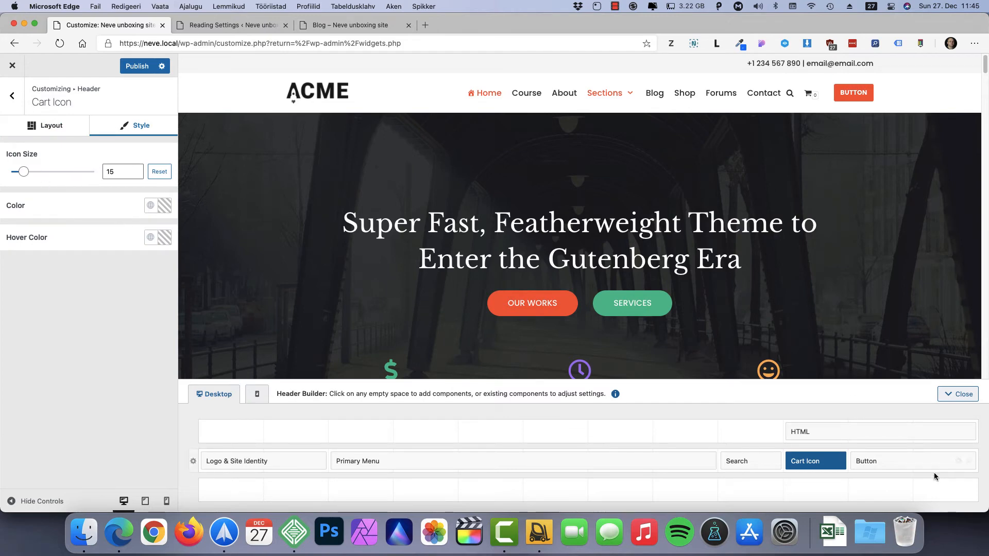
click(965, 462)
click(26, 162)
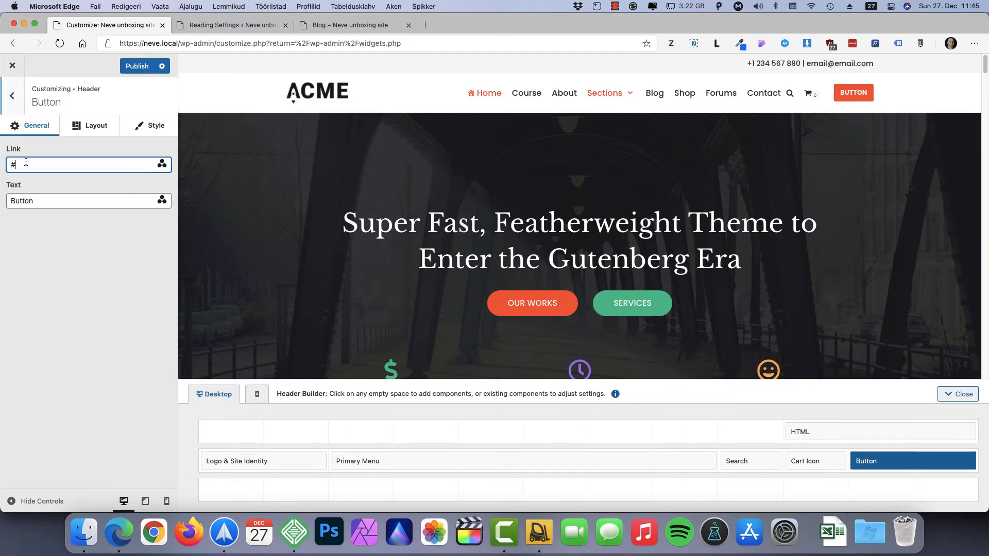
key(Tab)
click(97, 127)
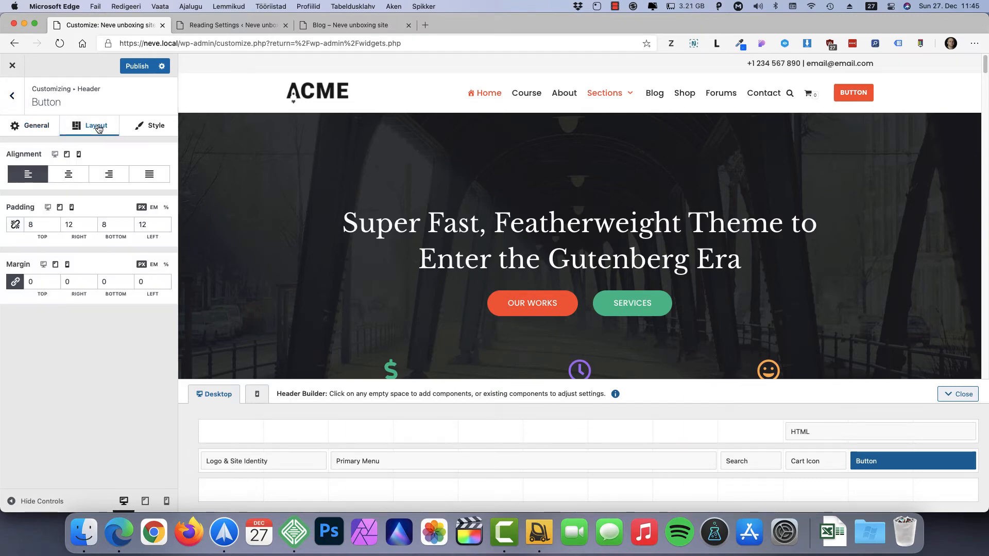
click(153, 127)
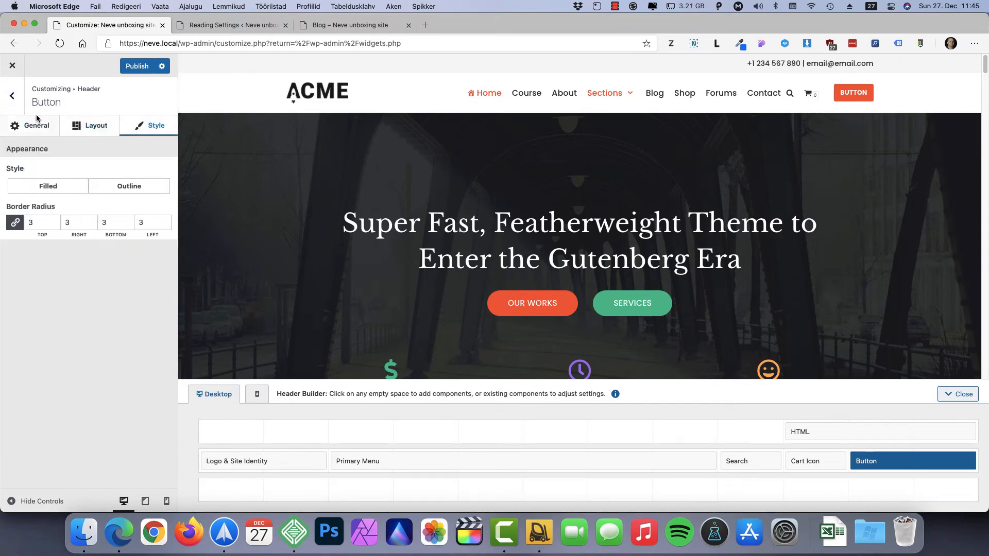
Leave the Button settings and highlight the PRO version note about building sticky/transparent headers.
click(12, 99)
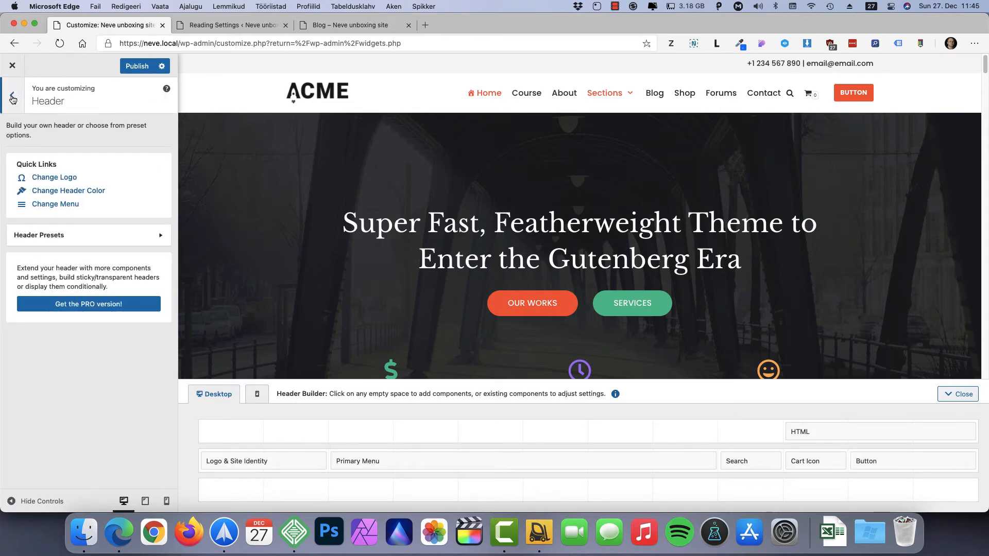
click(12, 99)
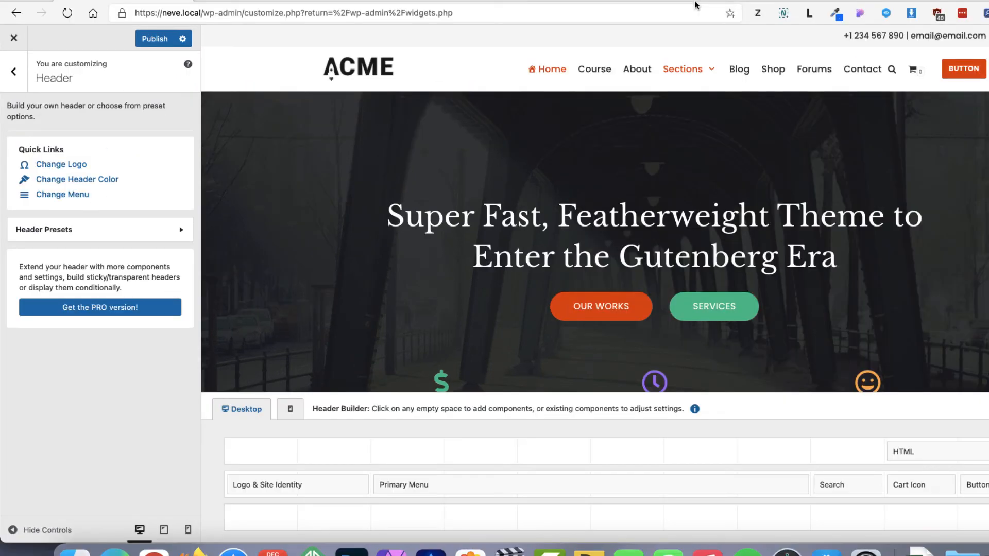
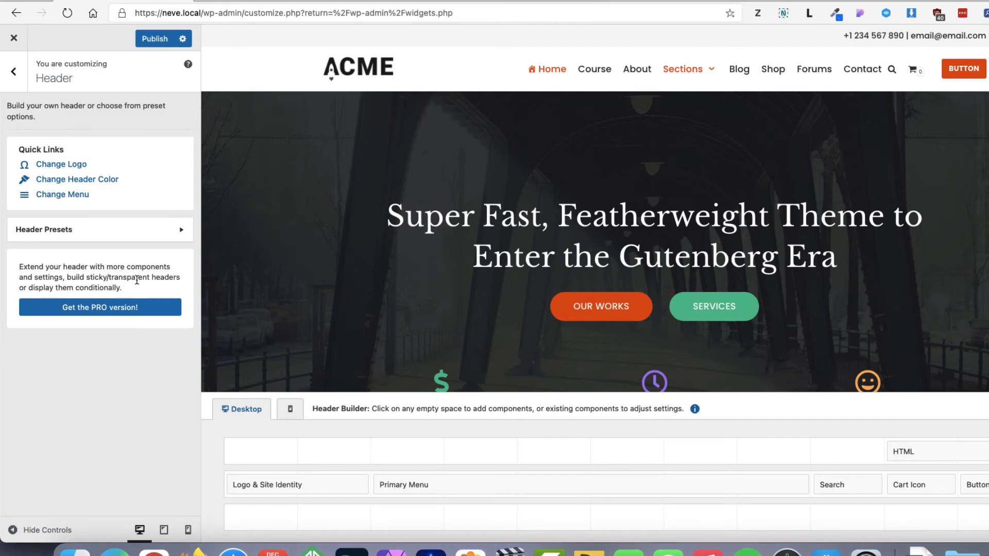
drag(181, 278, 79, 276)
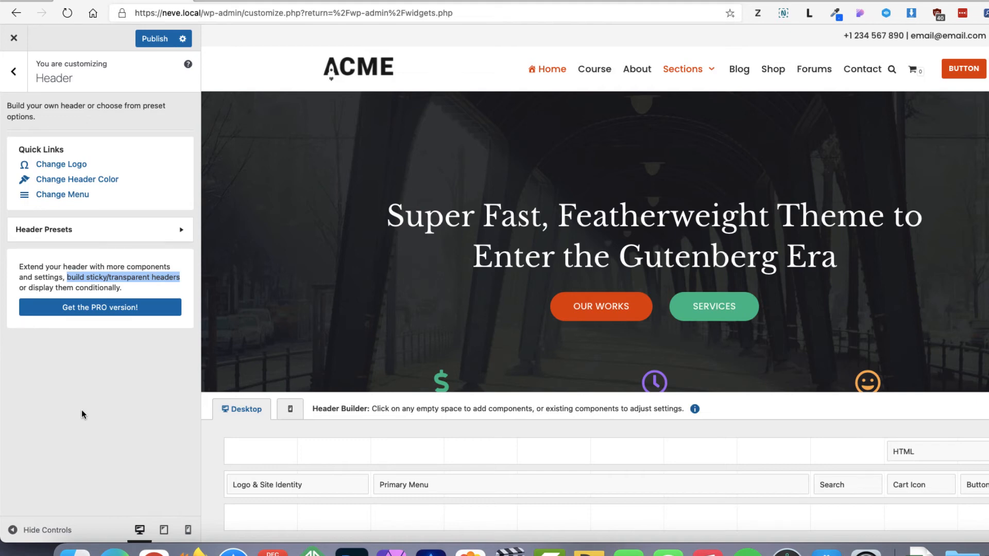
click(112, 281)
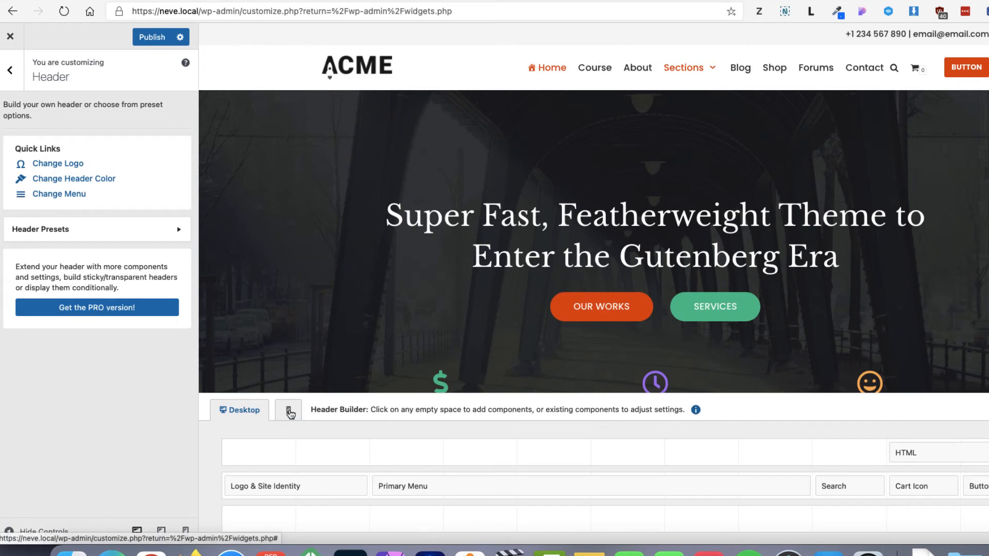
In the mobile header layout, narrow Logo & Site Identity to four columns and move the Menu Icon two columns closer to it.
click(289, 410)
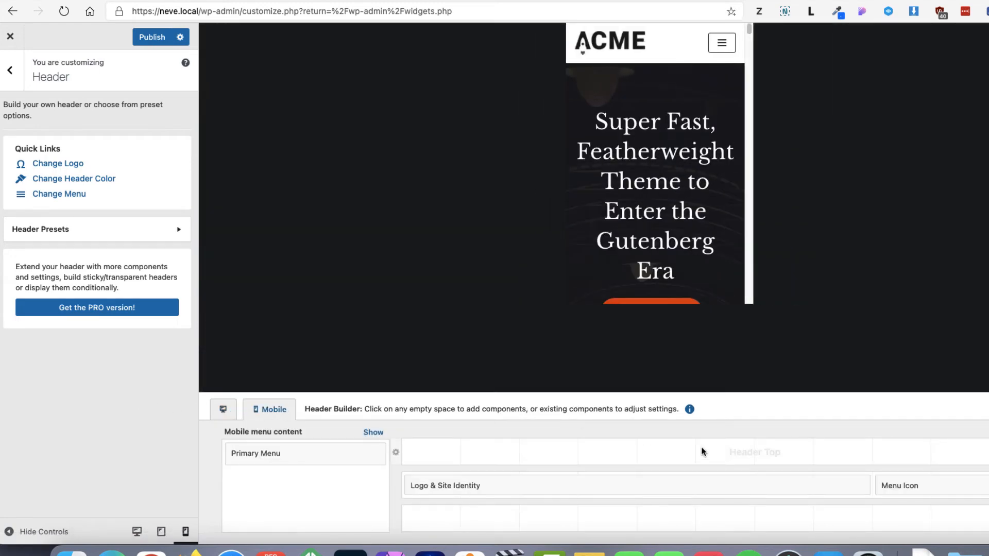
drag(867, 482, 636, 484)
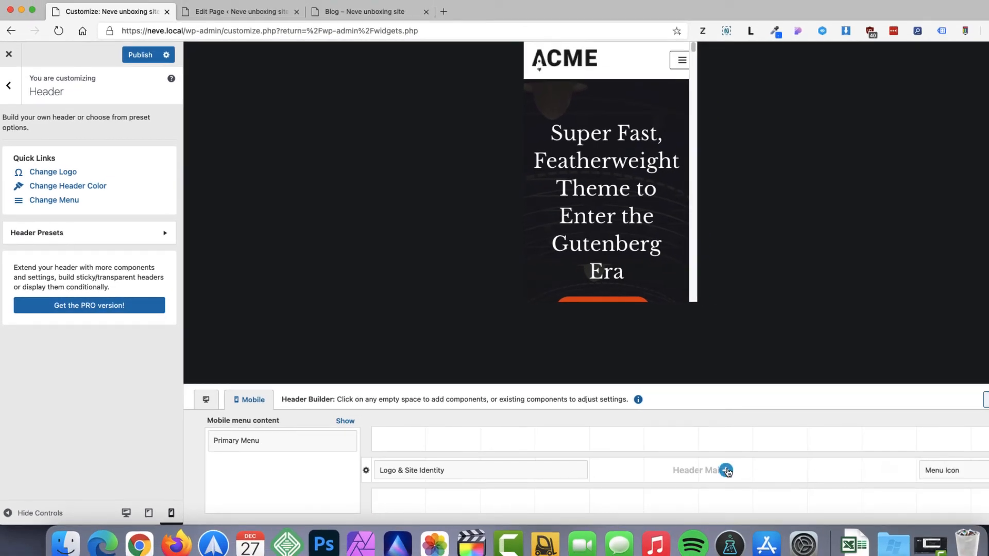
click(126, 513)
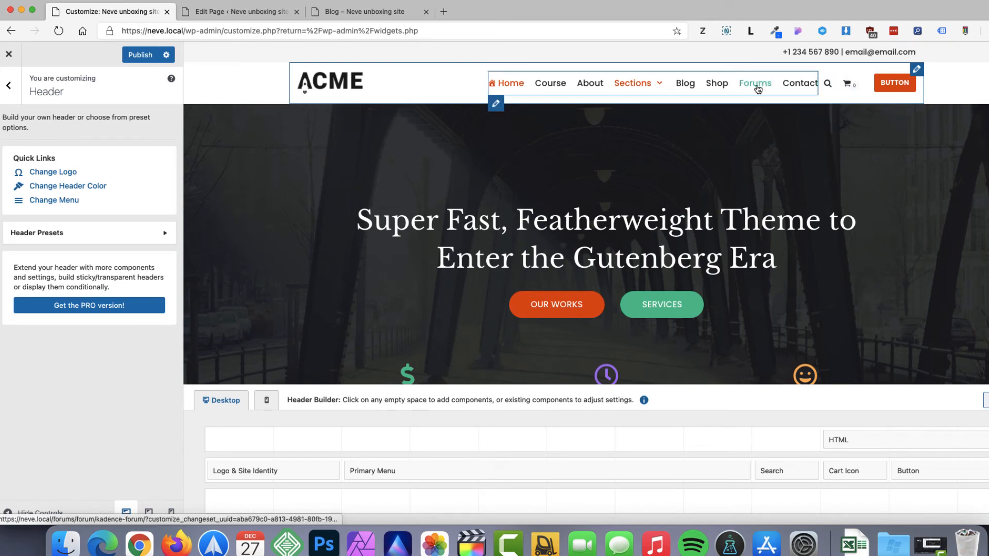
click(173, 513)
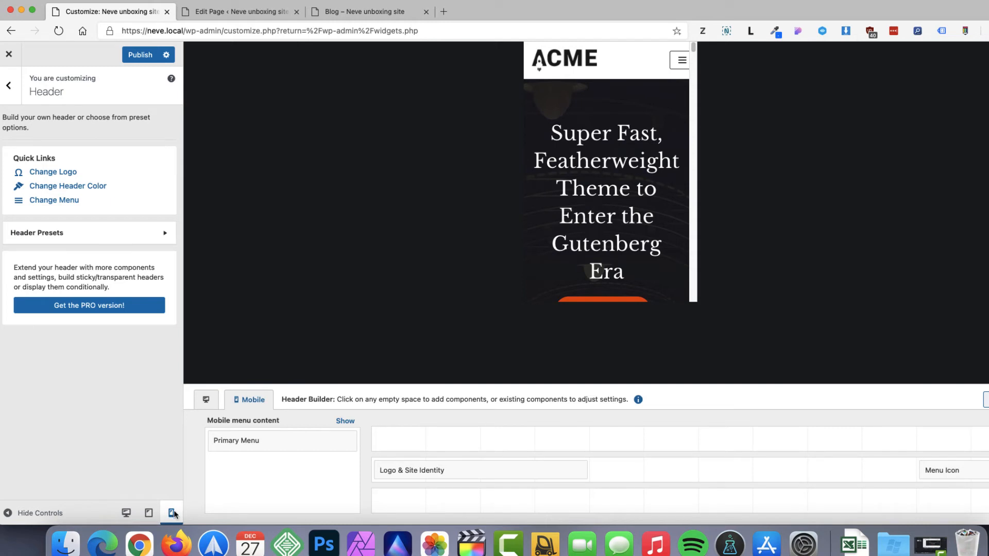
drag(970, 471, 890, 471)
Add a Search Form below the Primary Menu in the mobile menu content, and check the desktop and tablet previews.
mouse_move(725, 471)
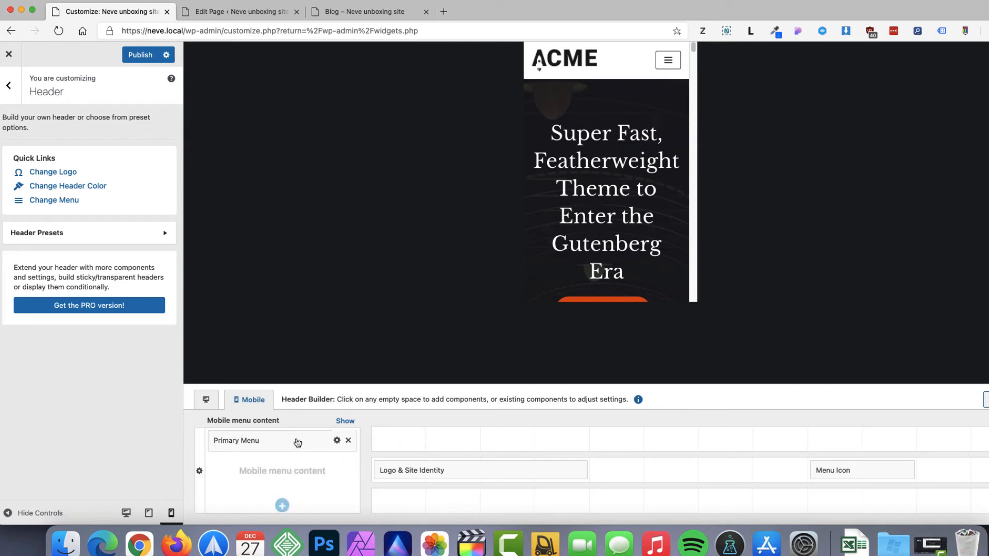
mouse_move(778, 471)
click(283, 506)
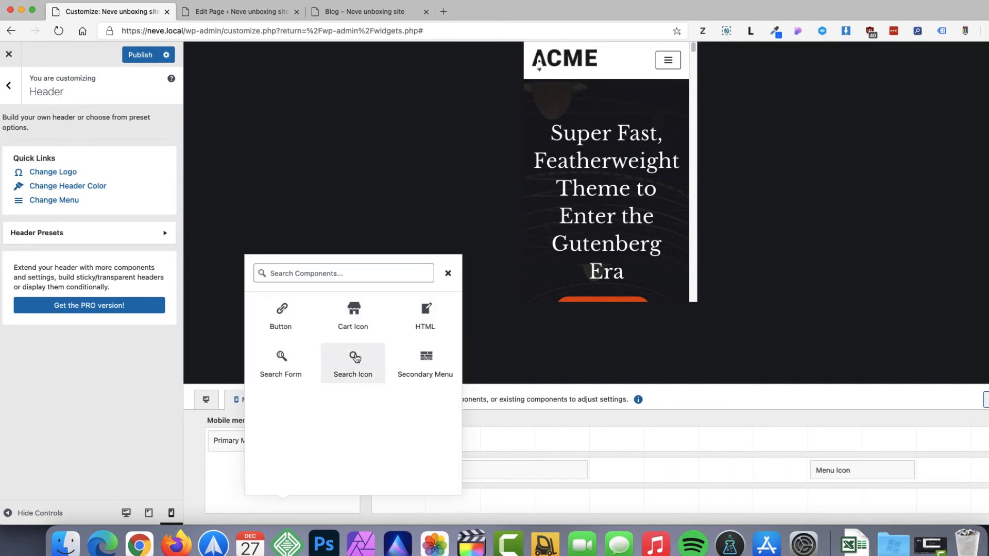
click(285, 366)
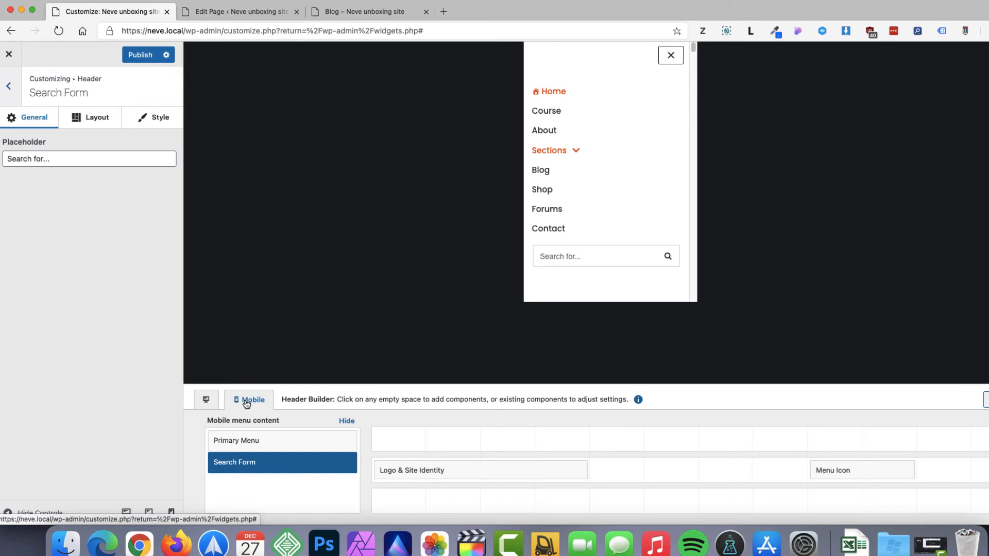
click(206, 400)
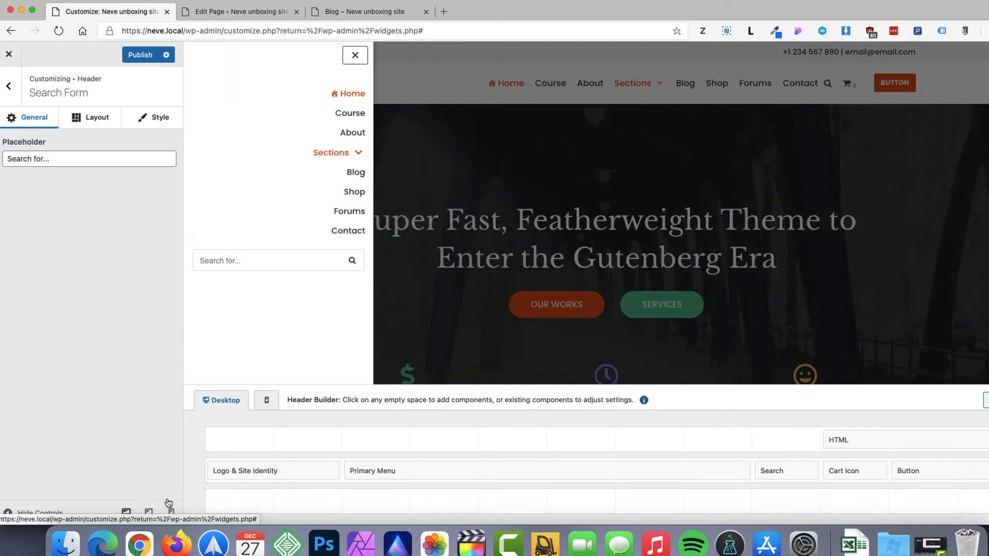
click(149, 512)
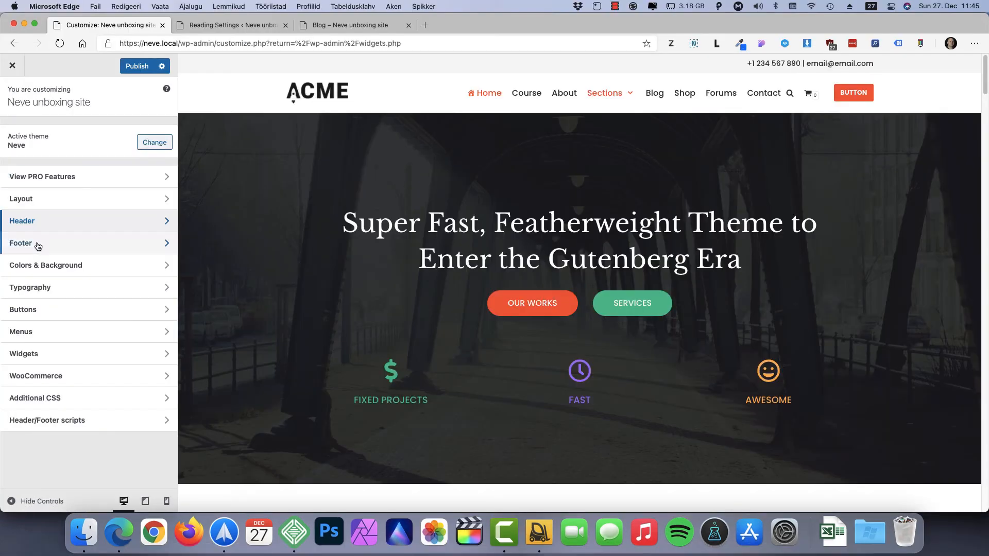
In the footer's bottom row, narrow Copyright to two columns and add the Footer One component in the eleventh column.
click(36, 246)
scroll(547, 314, down, 20)
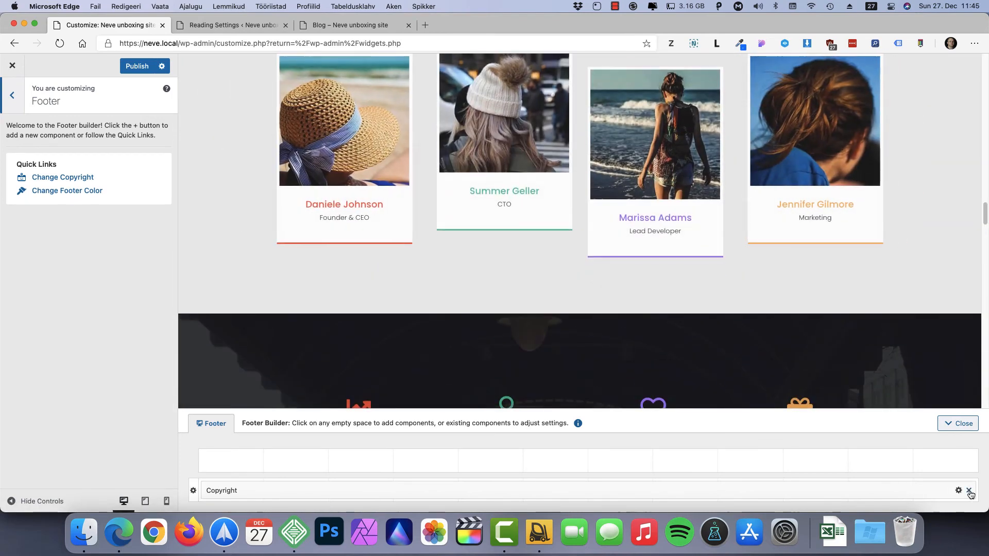
drag(627, 488, 325, 490)
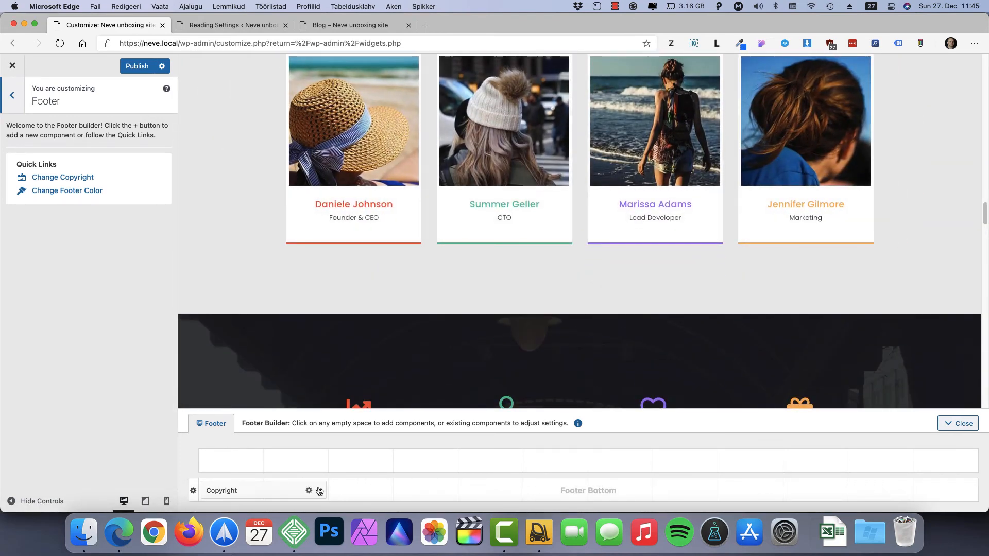
click(879, 490)
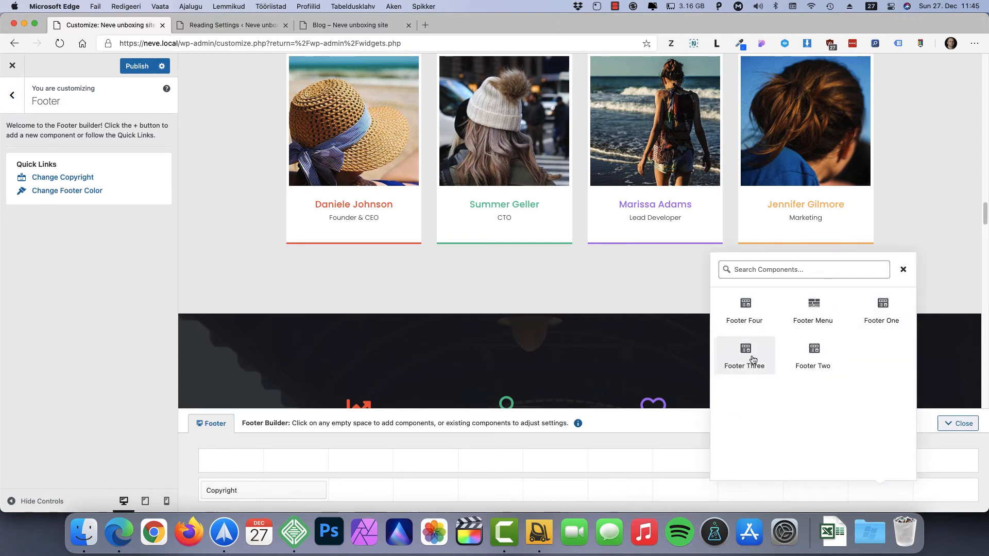
click(881, 309)
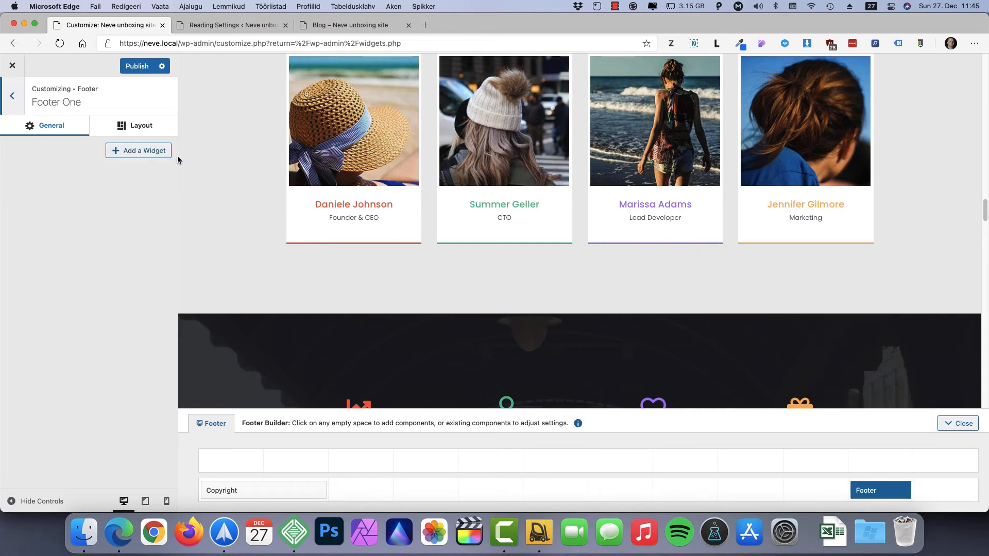
Add a Text widget titled "Some text" with a lorem ipsum paragraph to Footer One.
click(136, 150)
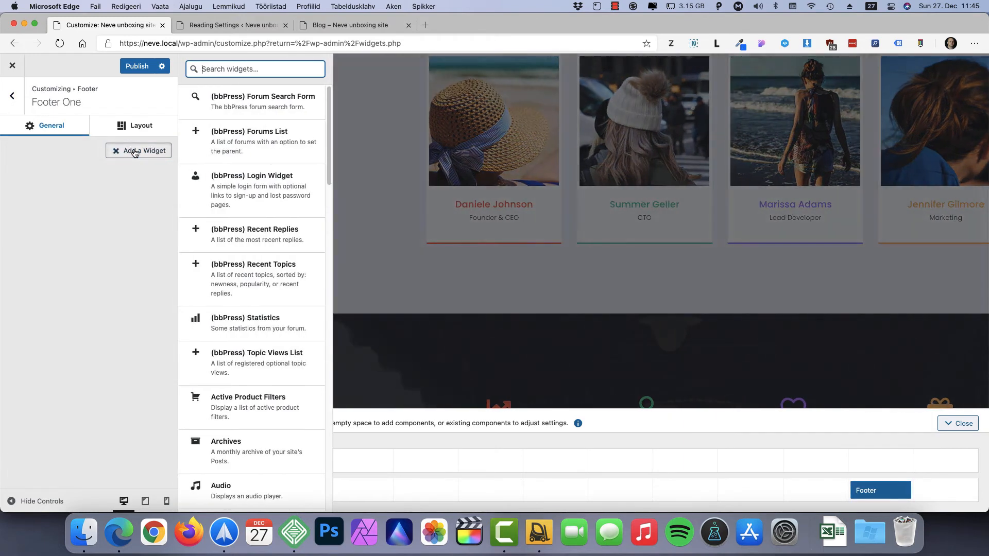
scroll(262, 317, down, 15)
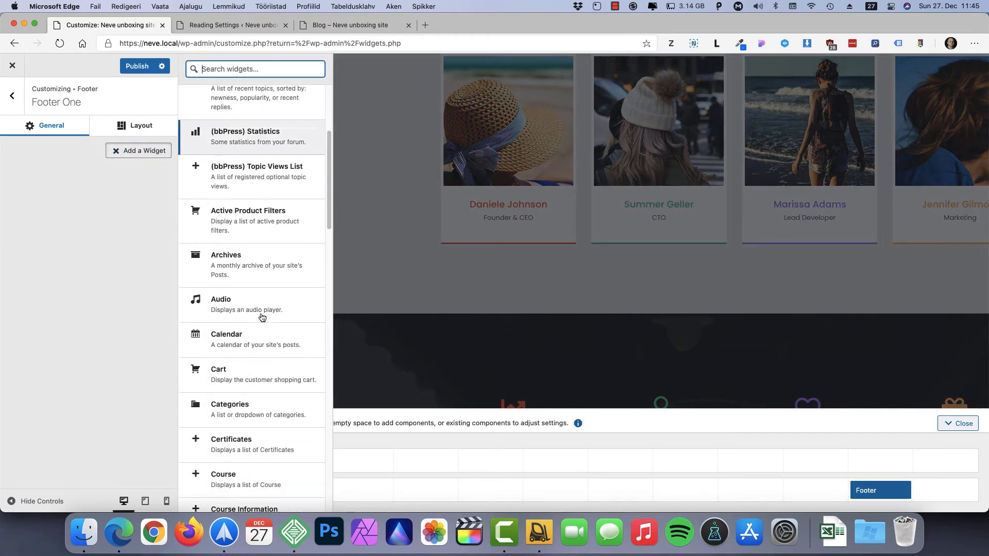
scroll(247, 342, down, 15)
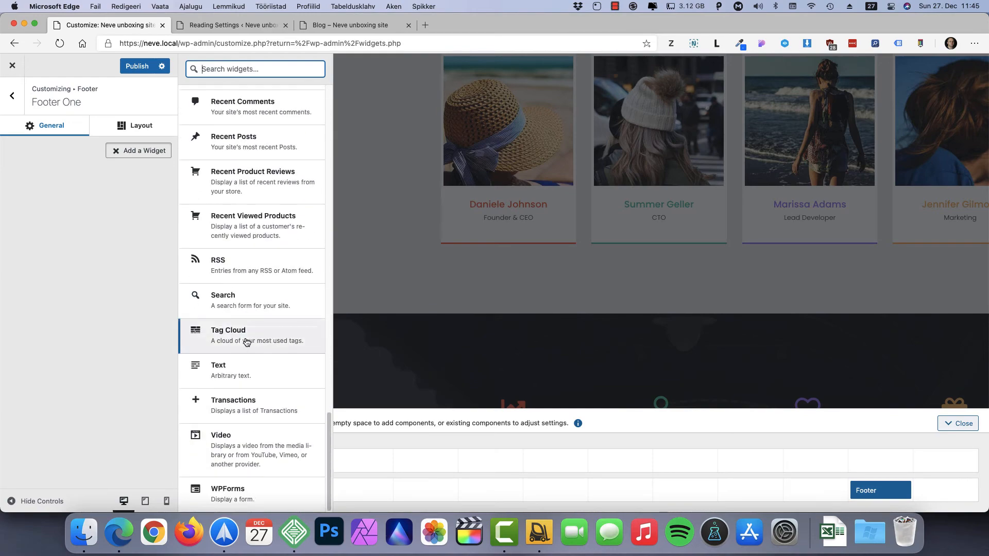
click(234, 370)
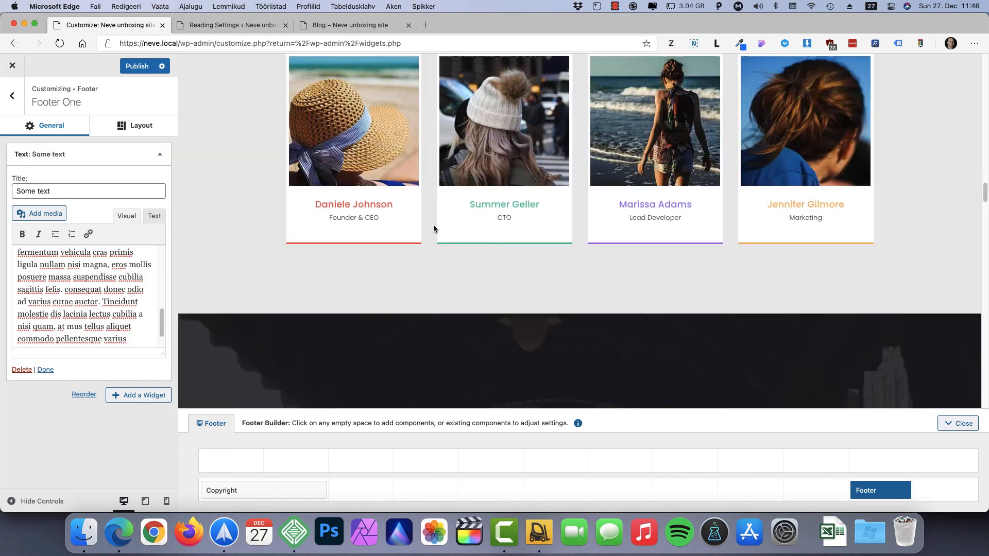
Widen Footer One to four columns in the footer's bottom row and view its alignment, padding and margin settings.
scroll(490, 227, down, 20)
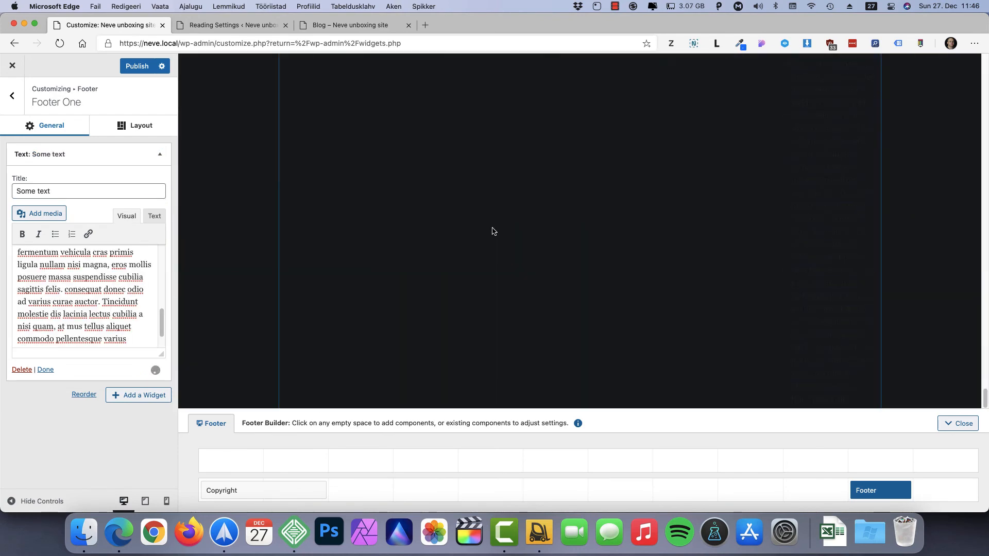
scroll(497, 234, up, 12)
scroll(664, 250, down, 6)
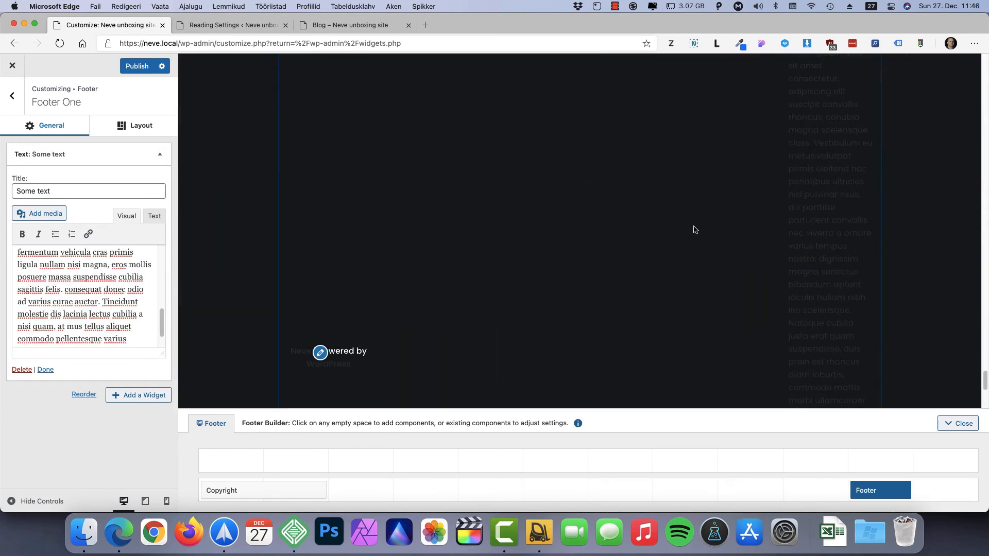
scroll(774, 191, up, 3)
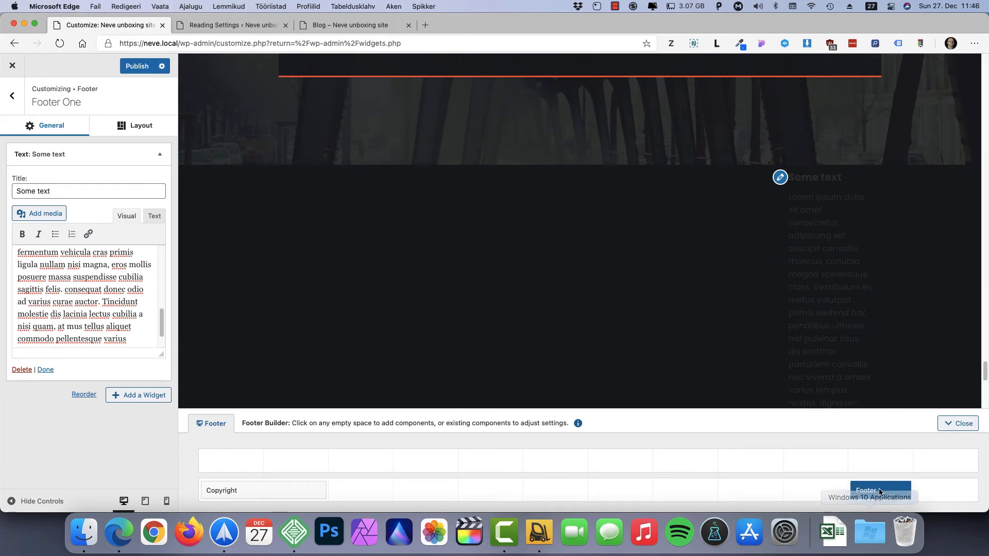
drag(853, 490, 719, 493)
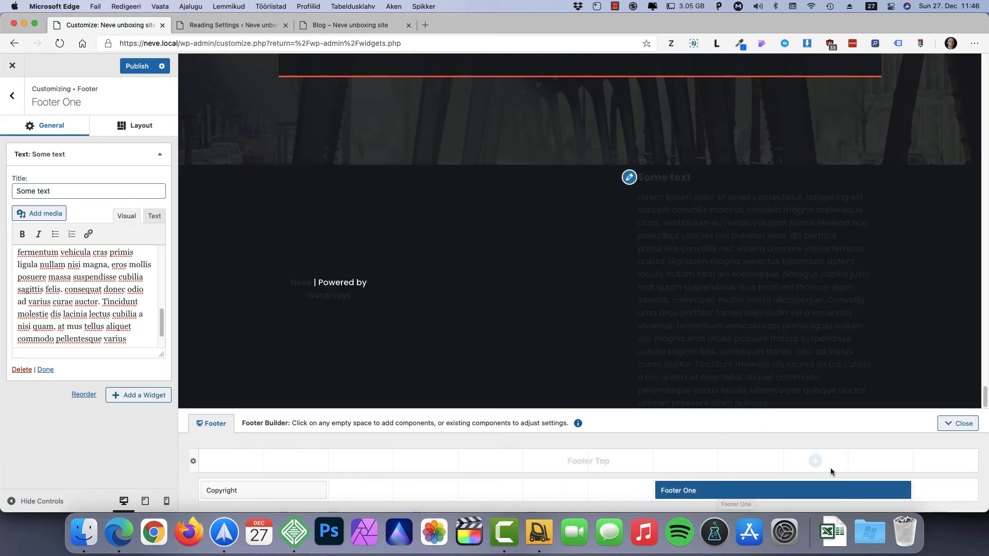
click(139, 127)
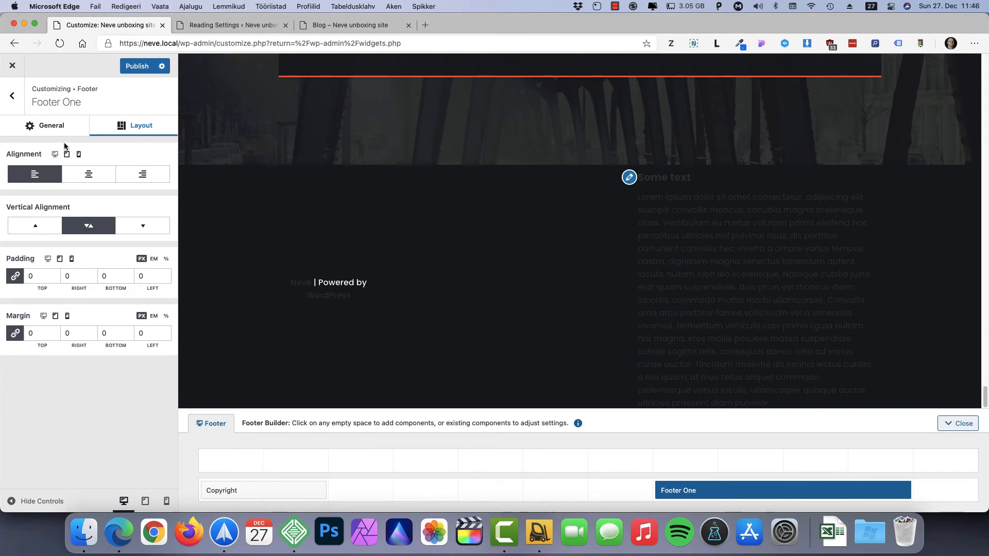
click(56, 128)
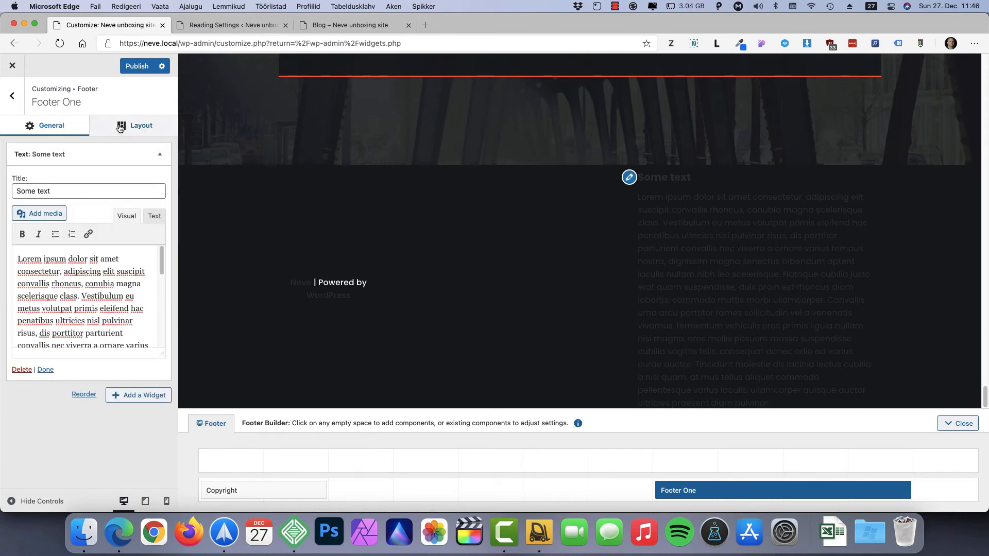
click(139, 127)
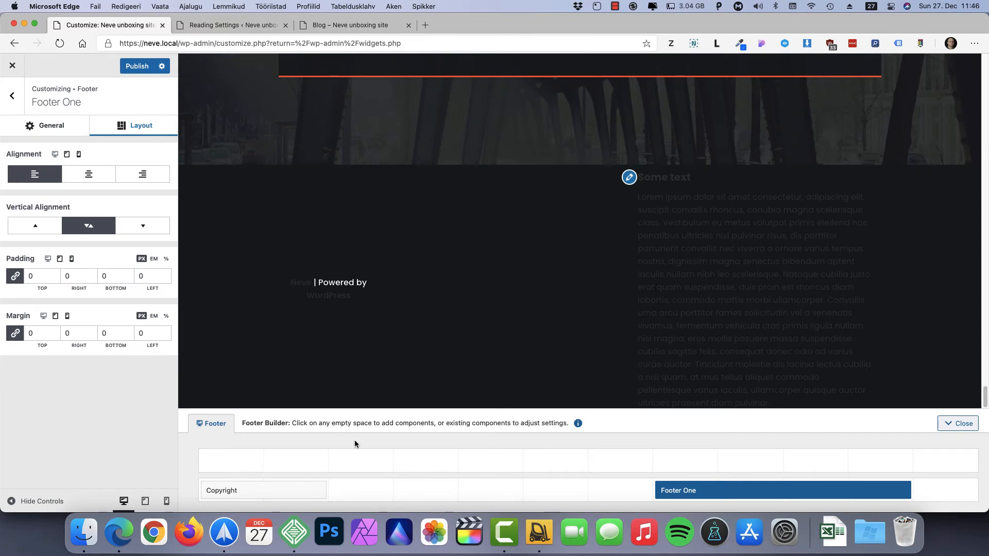
Set the Footer Bottom row's text color to white (#ffffff).
click(193, 489)
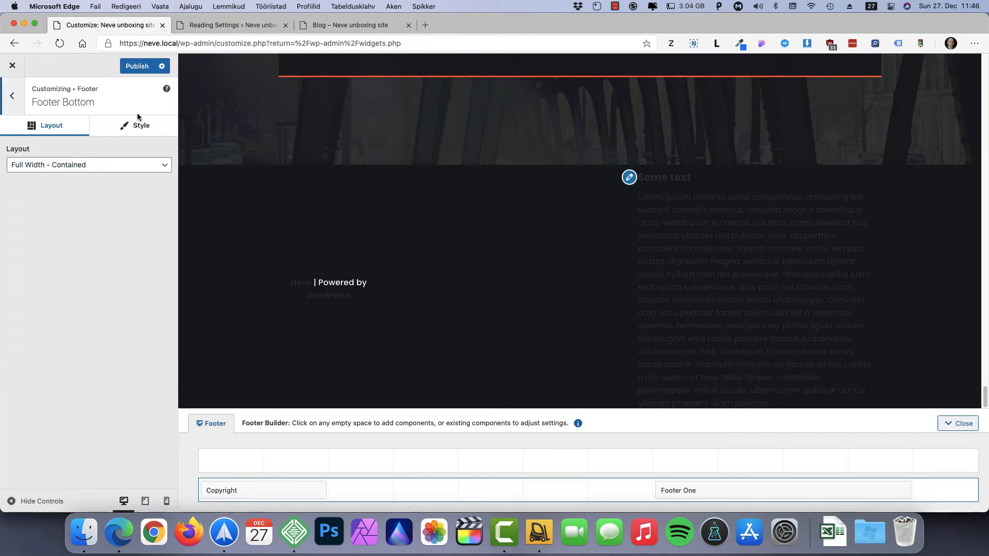
click(138, 129)
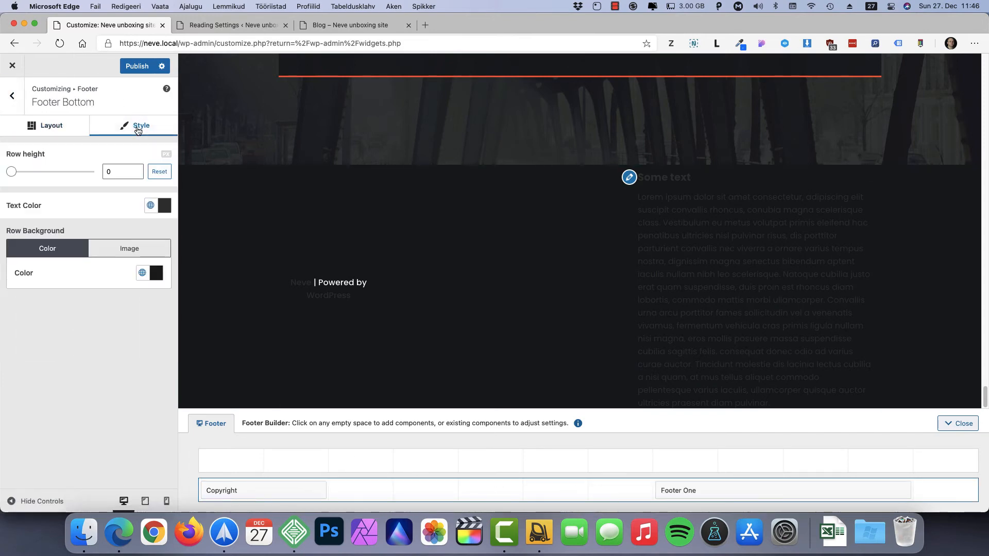
click(165, 206)
click(157, 226)
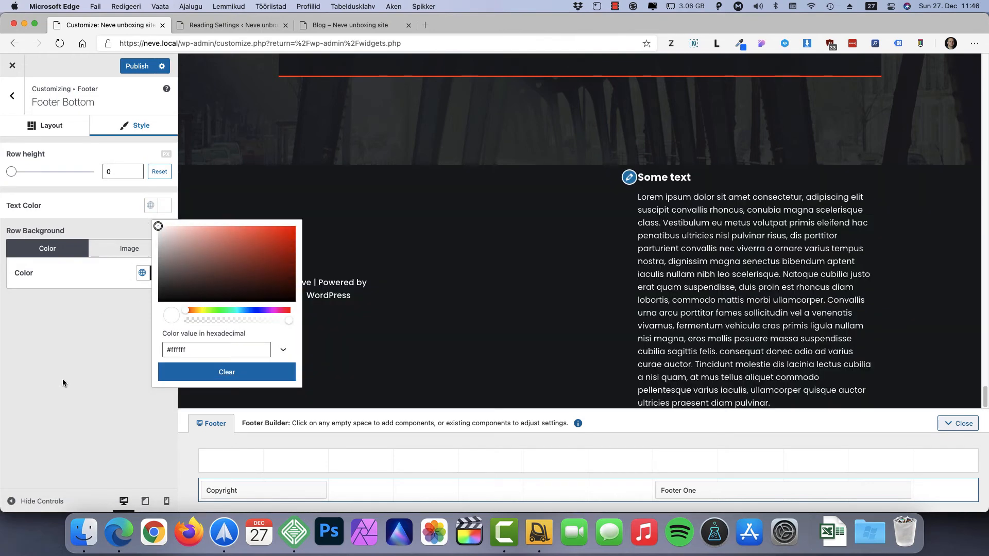
click(47, 372)
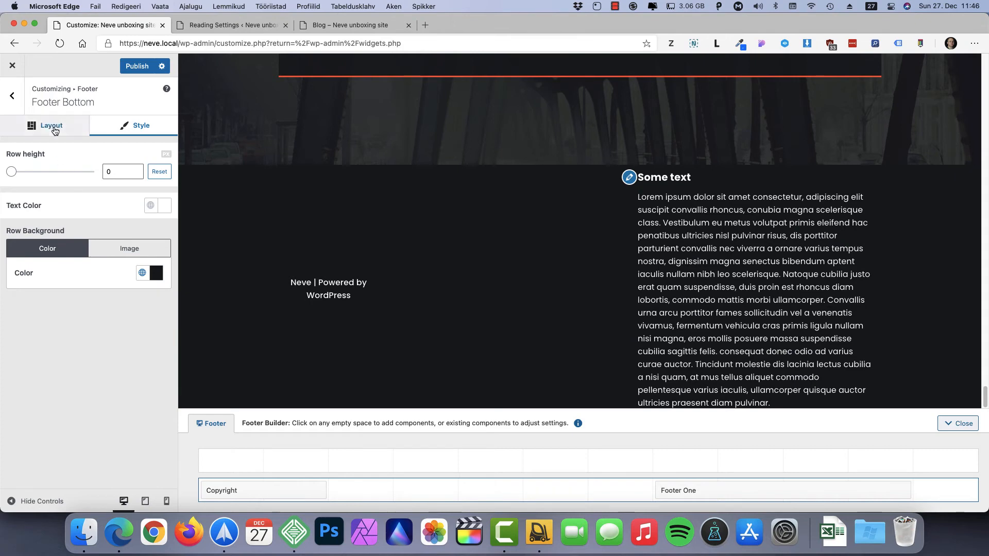
Shorten the Footer One text to its first sentence and review the Footer Bottom row's layout and style settings.
click(52, 127)
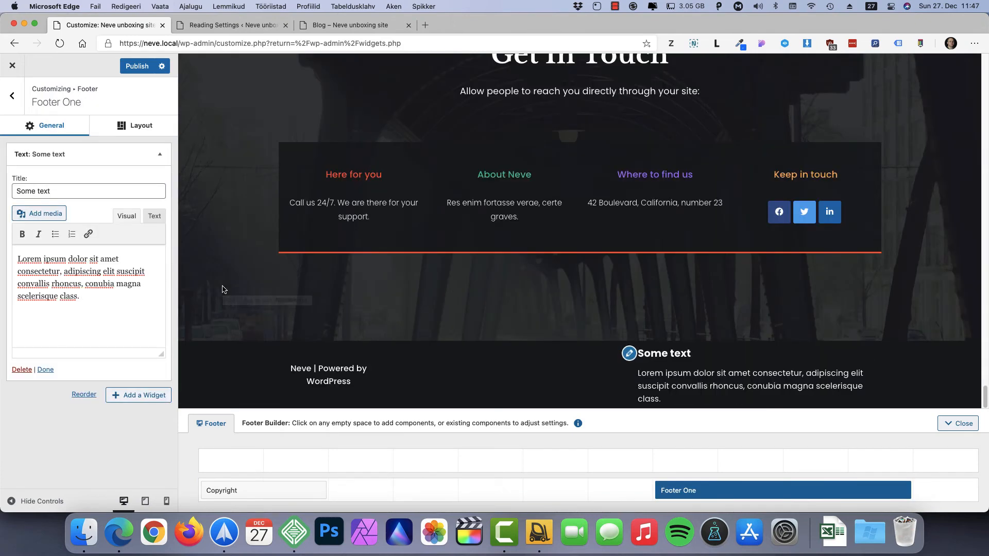
click(236, 480)
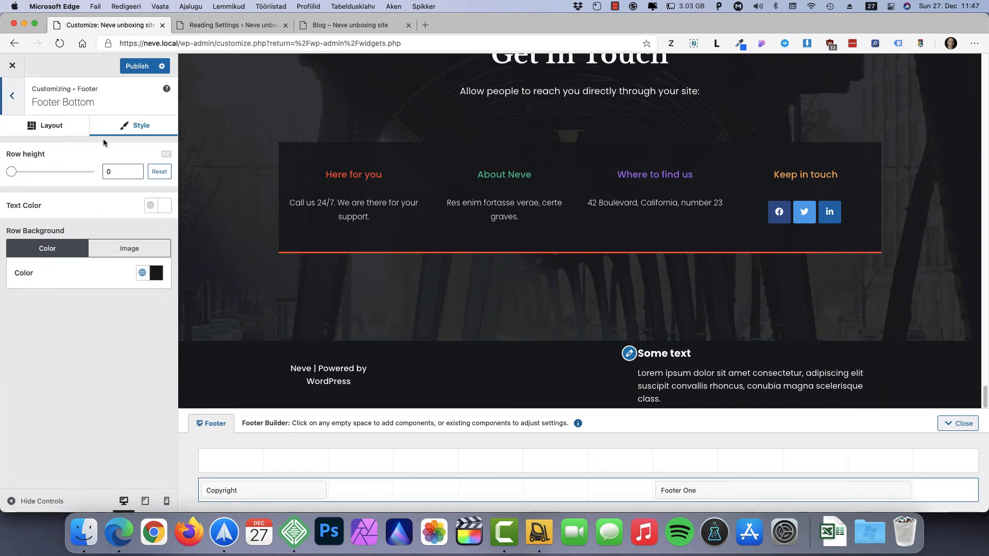
click(43, 127)
click(138, 125)
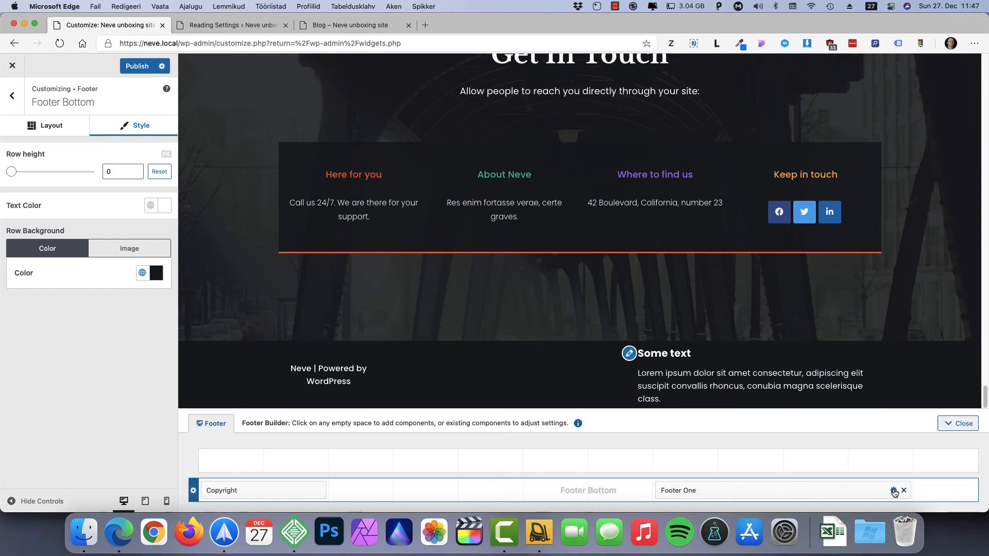
Set Footer One's padding to 50 px for top and bottom and 20 px for right and left.
click(894, 492)
click(154, 132)
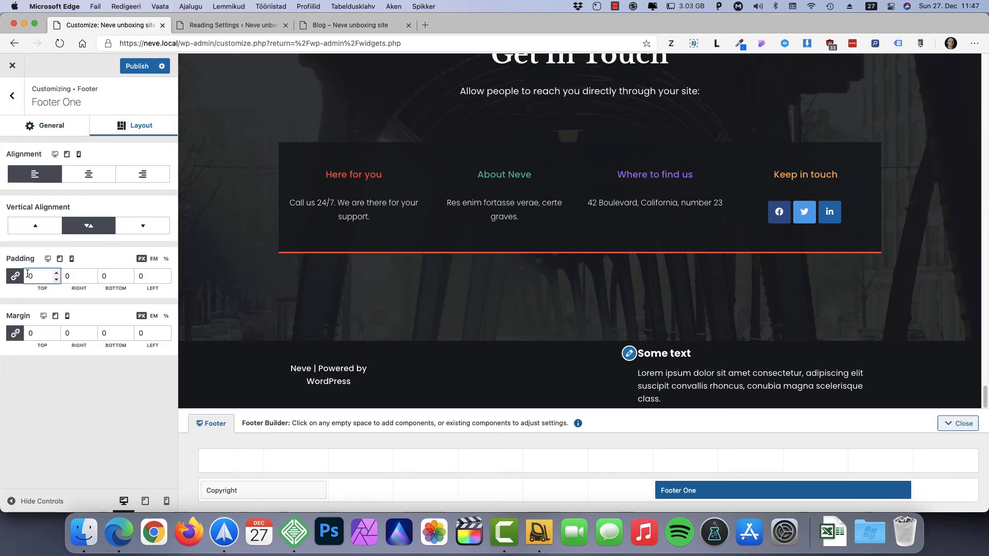
text(5)
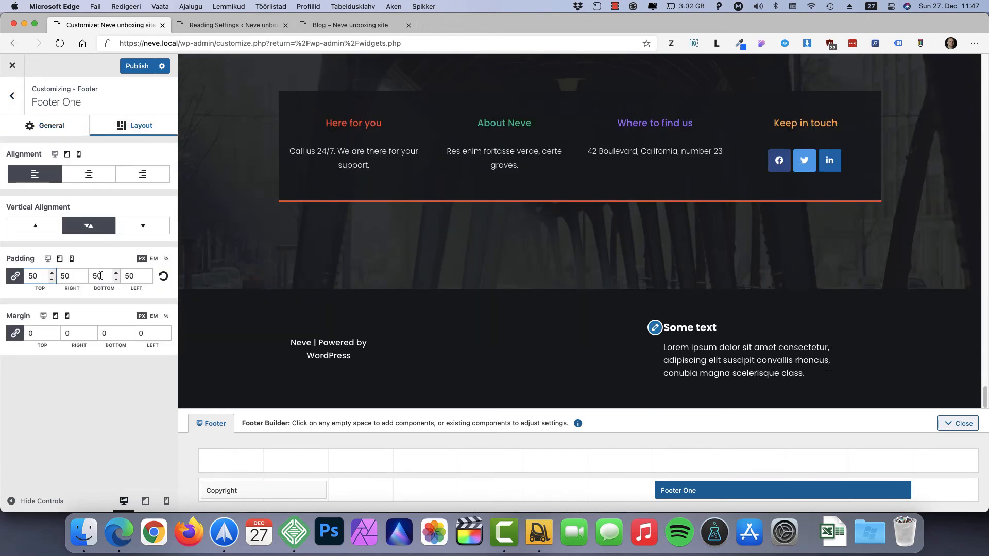
click(14, 277)
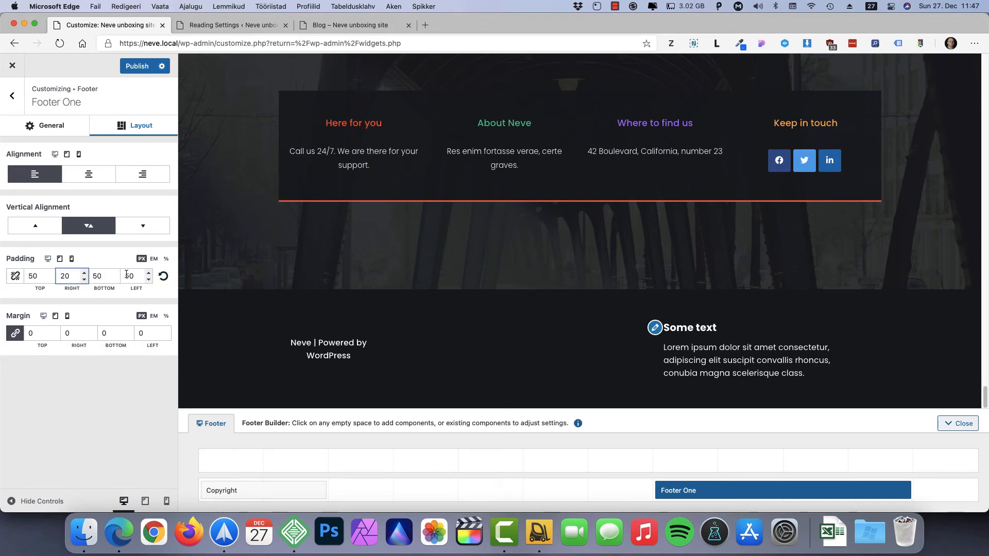
click(127, 277)
key(BackSpace)
text(2)
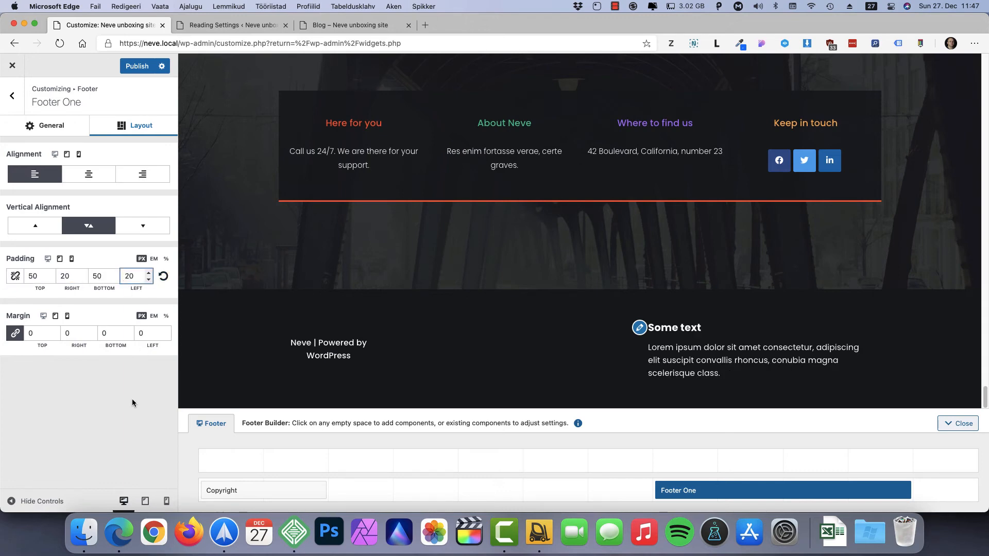
click(104, 421)
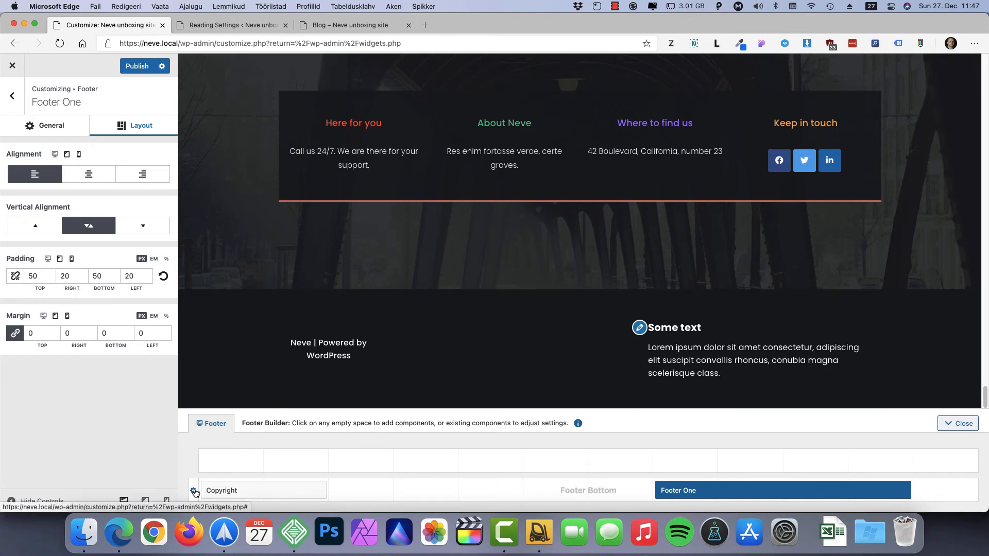
Change the Footer Bottom row's background color to a dark grey.
click(195, 490)
click(154, 277)
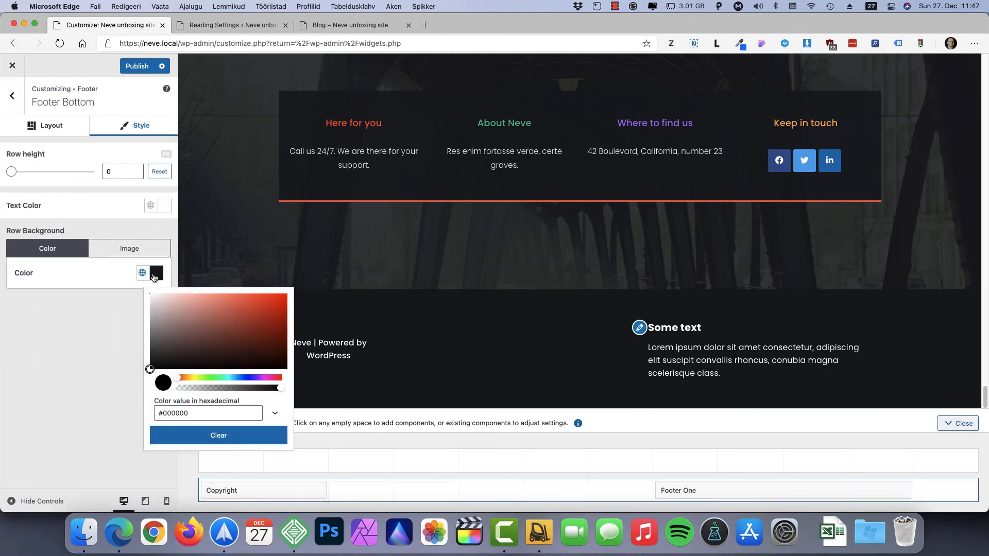
drag(190, 332, 149, 358)
click(79, 390)
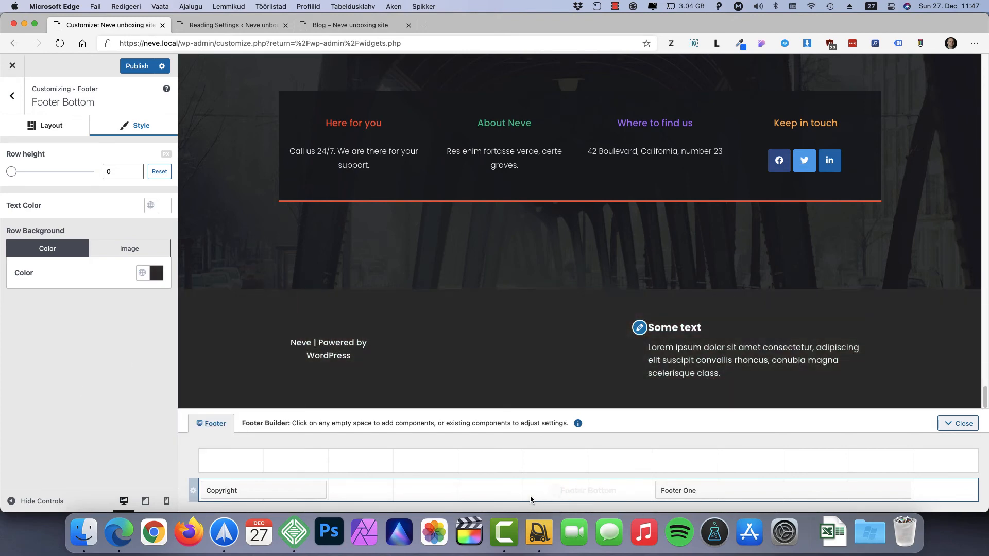
View the components available for the footer's bottom row and return to the Customizer overview.
click(554, 490)
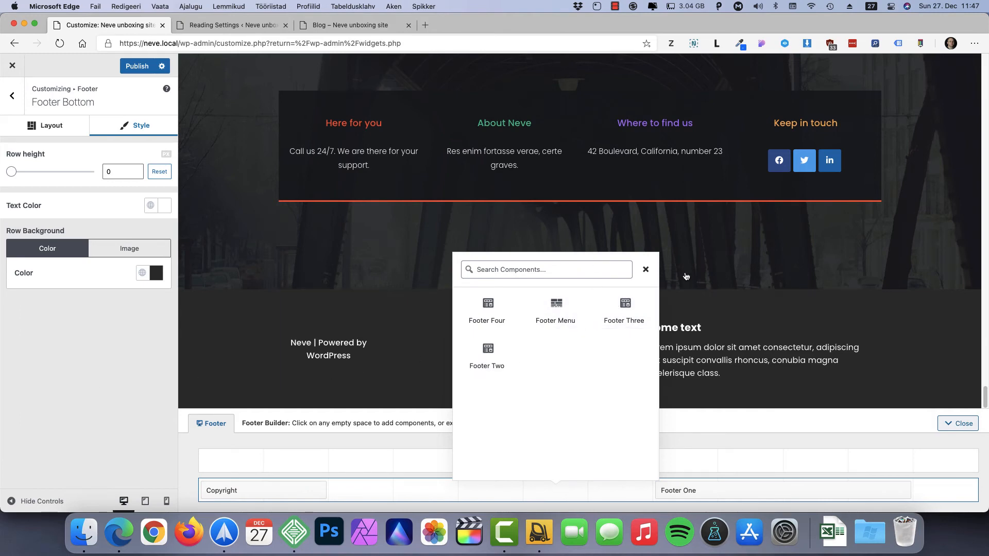
click(645, 269)
click(15, 99)
click(16, 100)
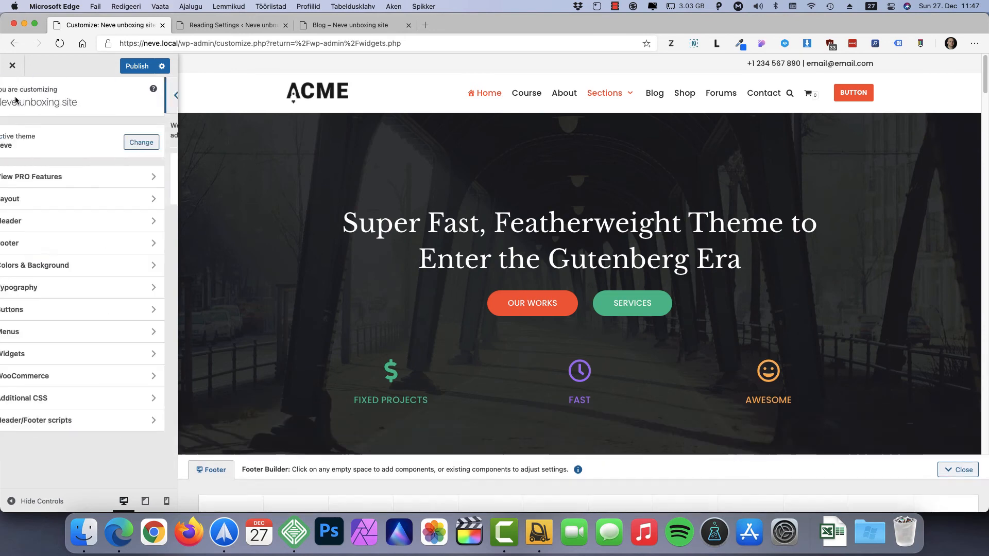
Set the Primary Accent color of the Base palette to dark grey #393939 and check the page preview.
click(64, 277)
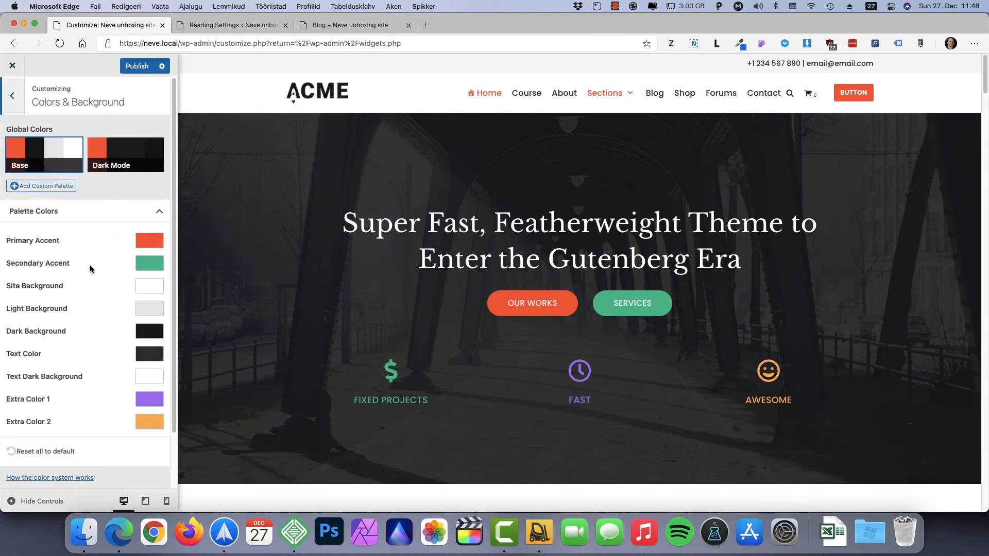
click(151, 245)
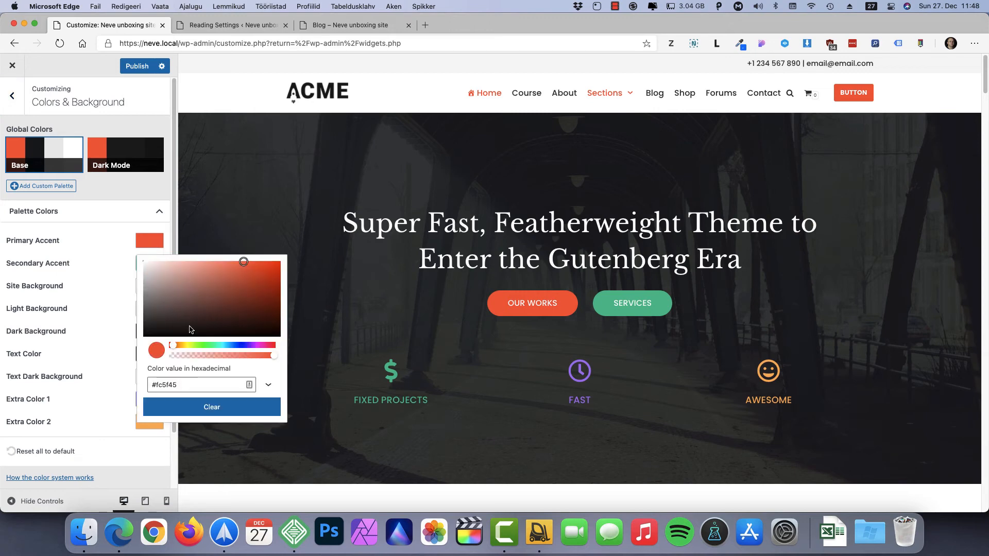
drag(190, 311, 135, 320)
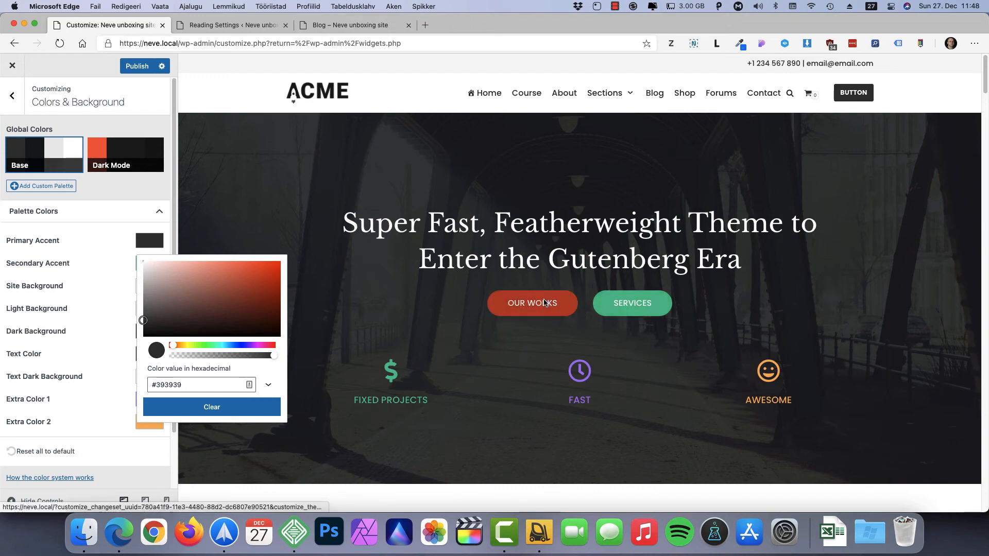
scroll(607, 273, down, 6)
scroll(607, 273, up, 2)
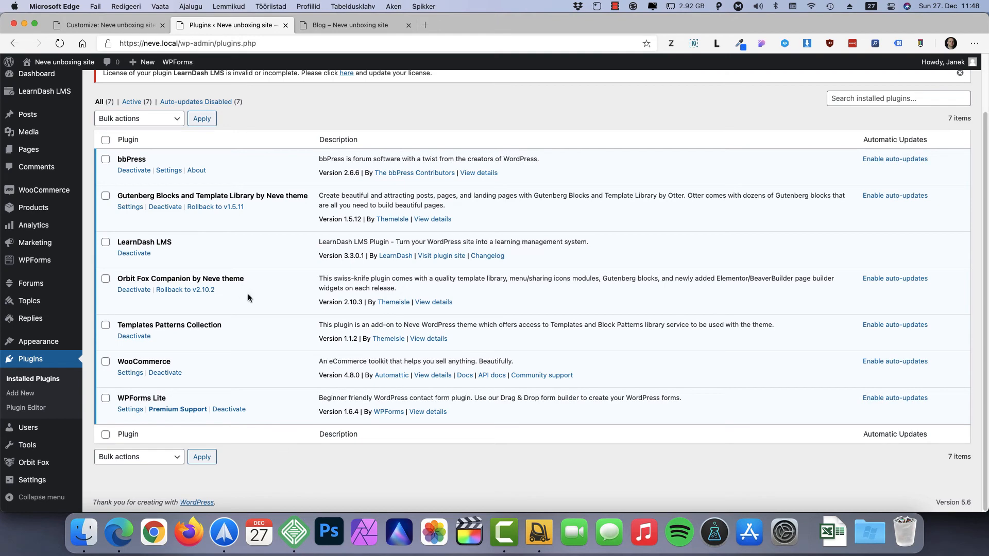
Highlight the Orbit Fox Companion plugin in the installed plugins, and open the Home page for editing from the pages list.
drag(255, 278, 129, 278)
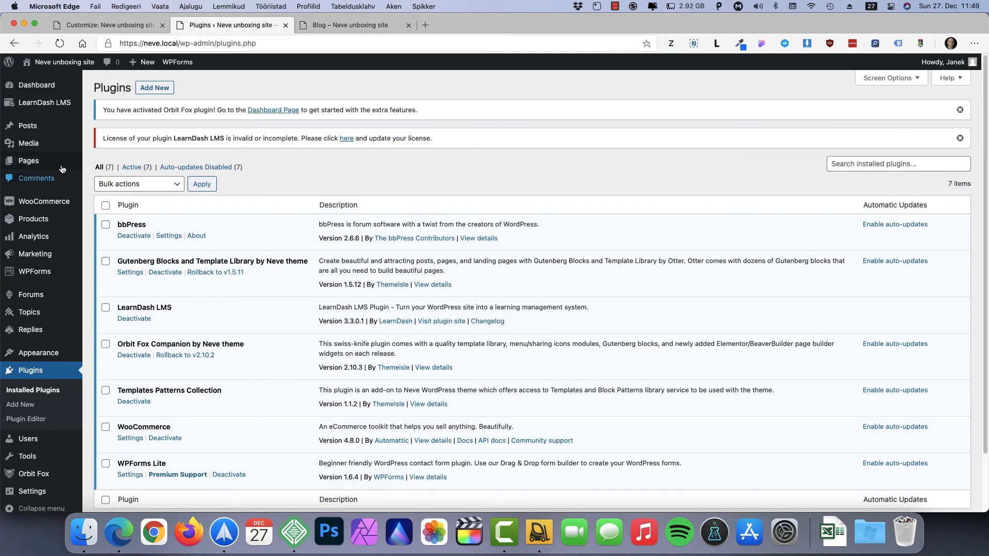
mouse_move(43, 164)
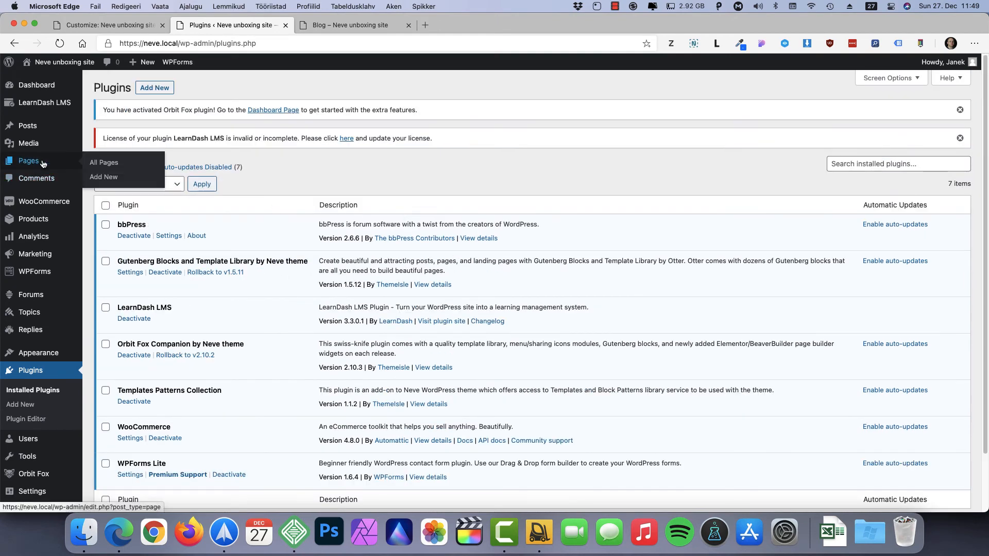
click(115, 164)
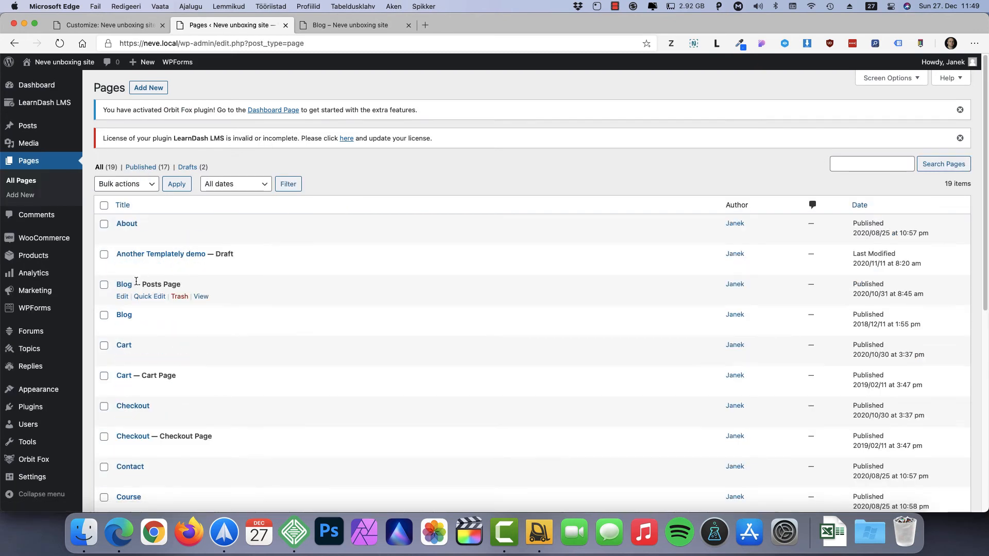
scroll(136, 282, down, 10)
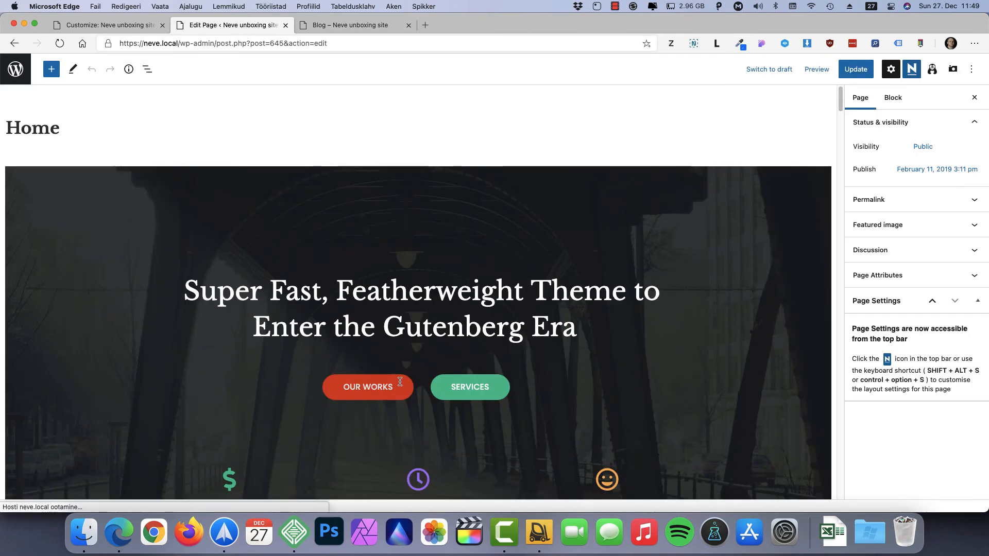
Select the Our Works button in the Home page's hero section and view its text and background color options.
click(399, 382)
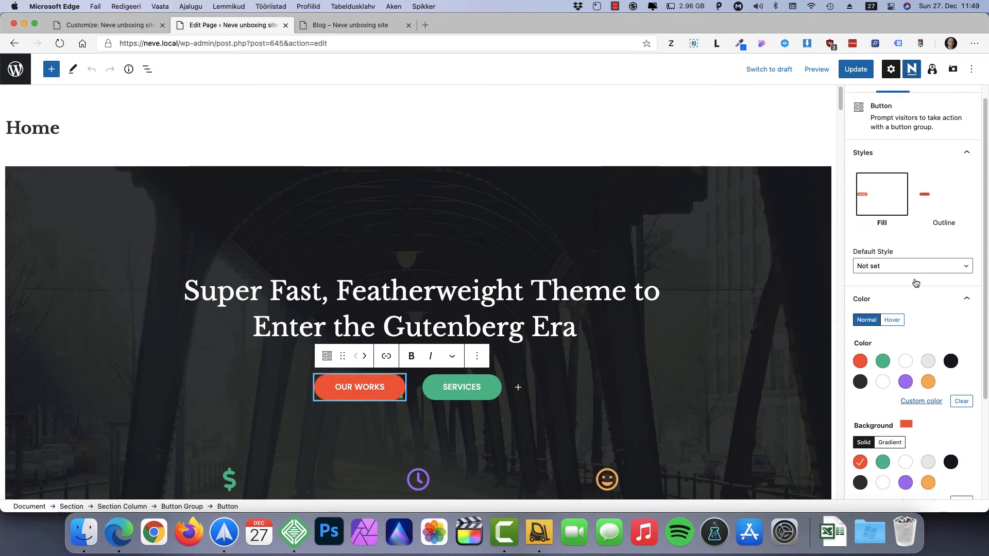
scroll(909, 268, down, 5)
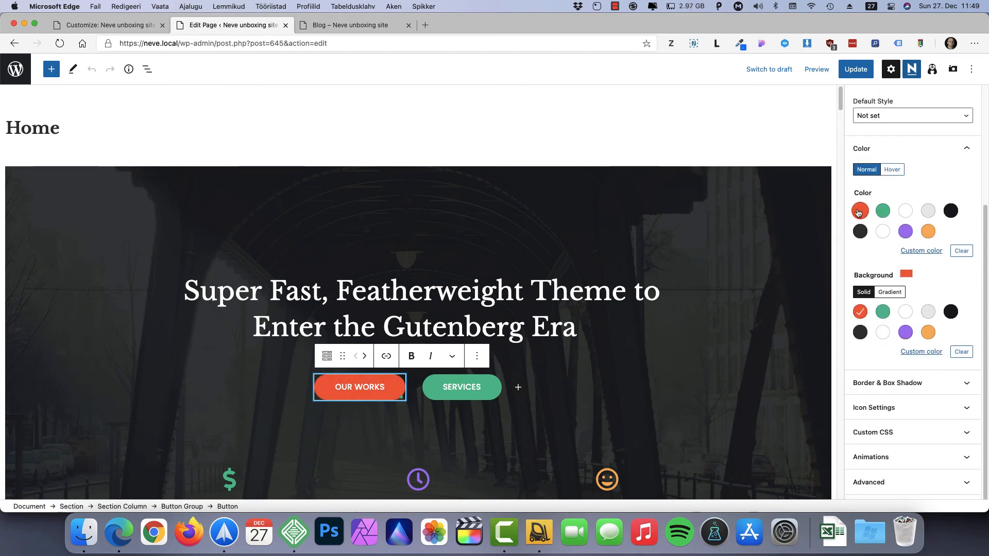
In the Customizer, set the Base palette's Primary Accent to purple #600bbb and publish the change.
click(103, 26)
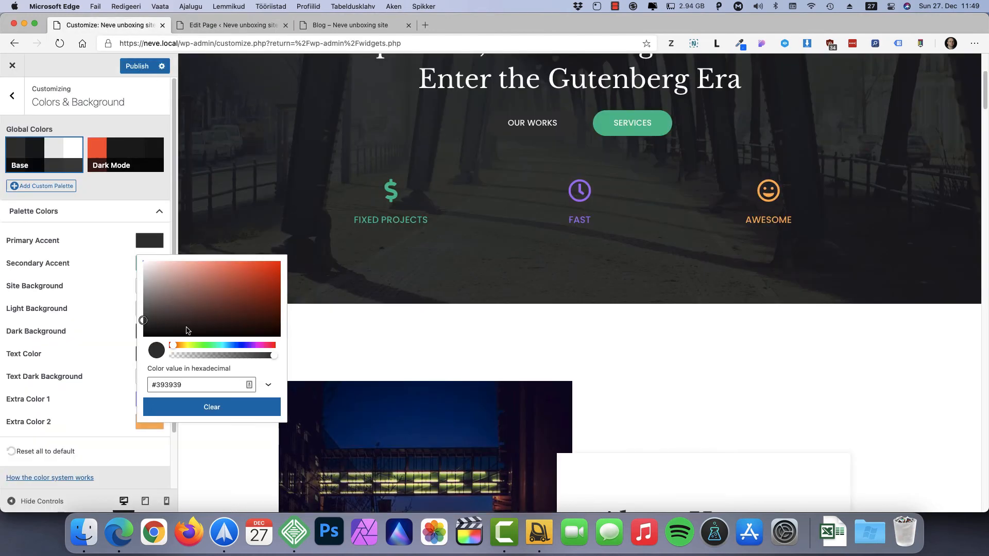
click(248, 345)
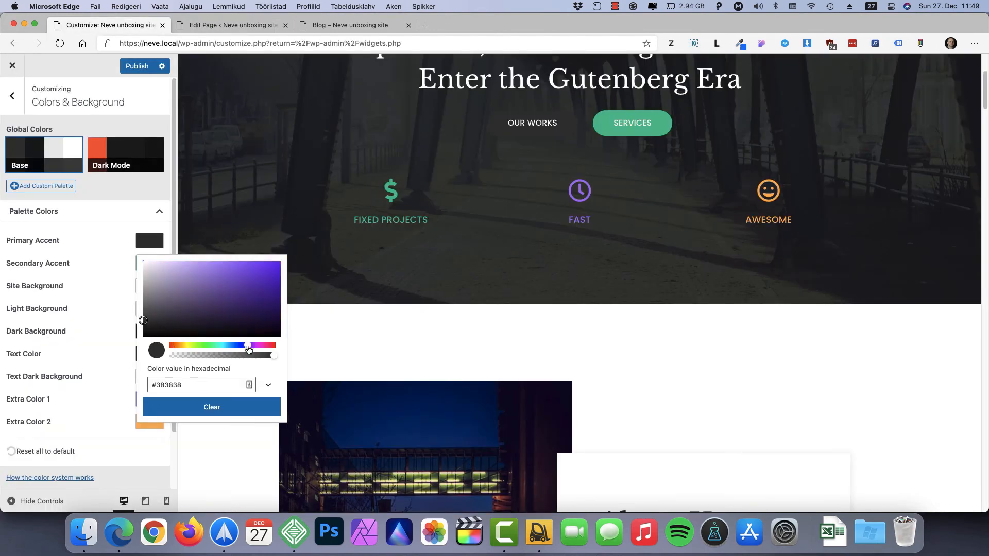
drag(247, 300, 272, 281)
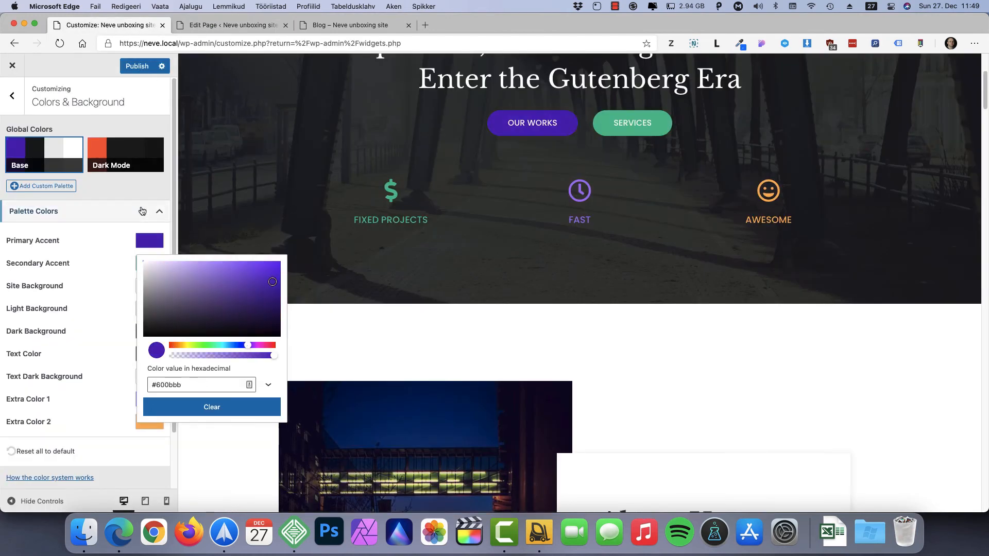
click(137, 66)
Reload the Home page in the editor and inspect the Our Works button's color swatches.
click(231, 25)
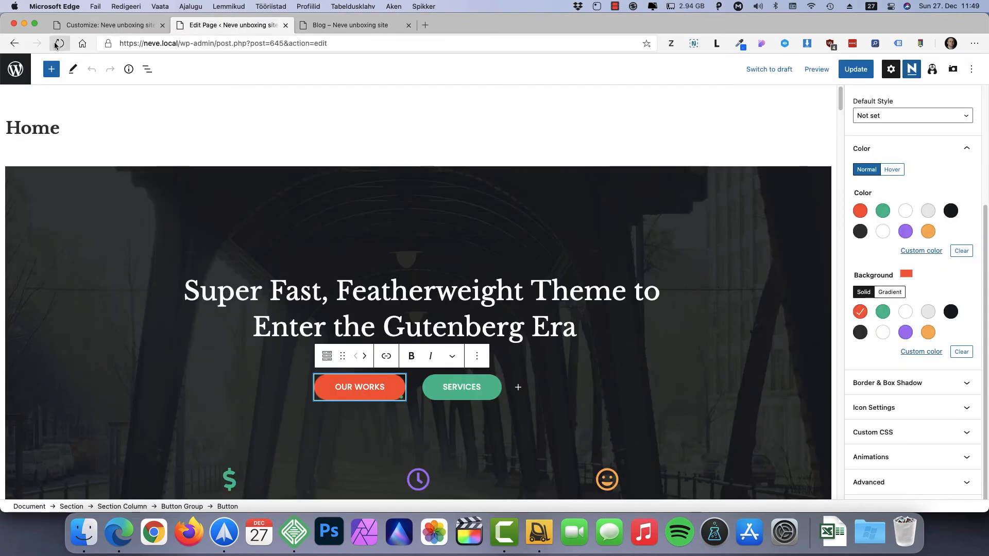
click(59, 43)
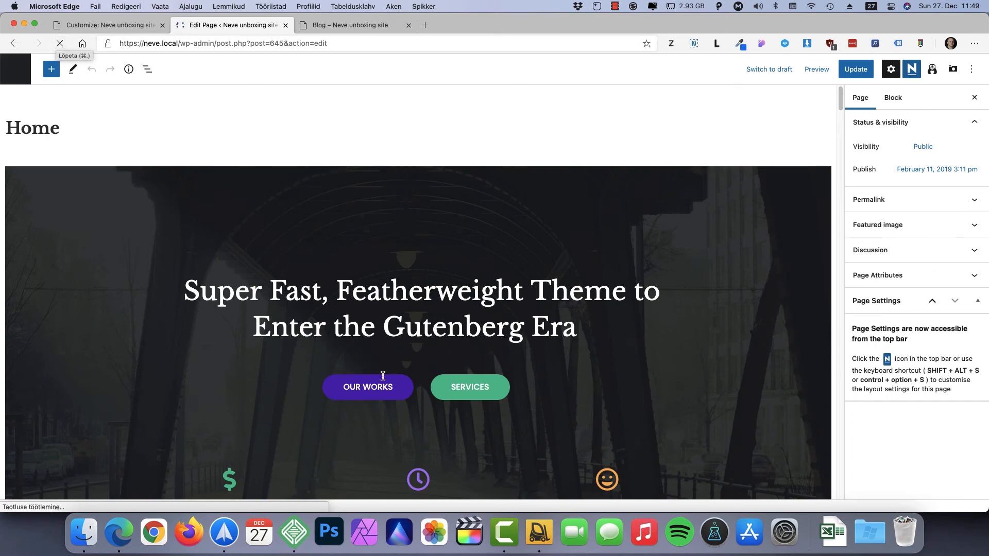
click(400, 383)
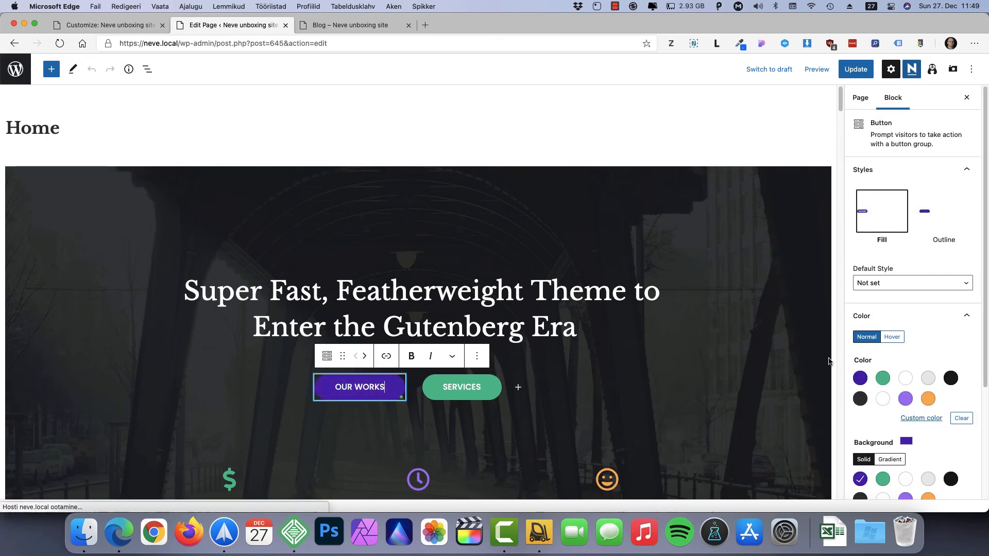
Activate the Dark Mode global color palette in the Customizer and publish it.
click(109, 25)
click(95, 152)
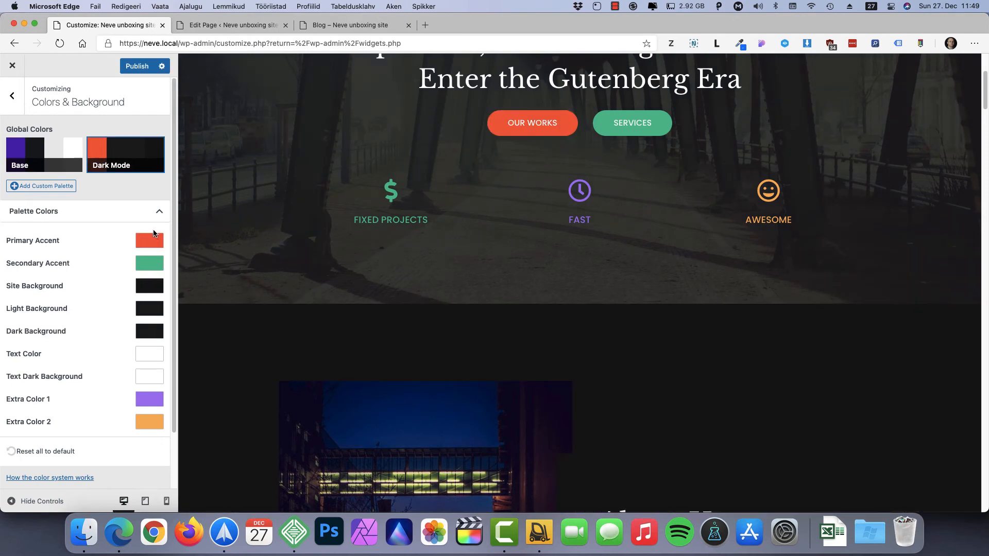
click(143, 71)
Reload the Home page editor and check the Our Works button and its swatches under the Dark Mode palette.
click(242, 25)
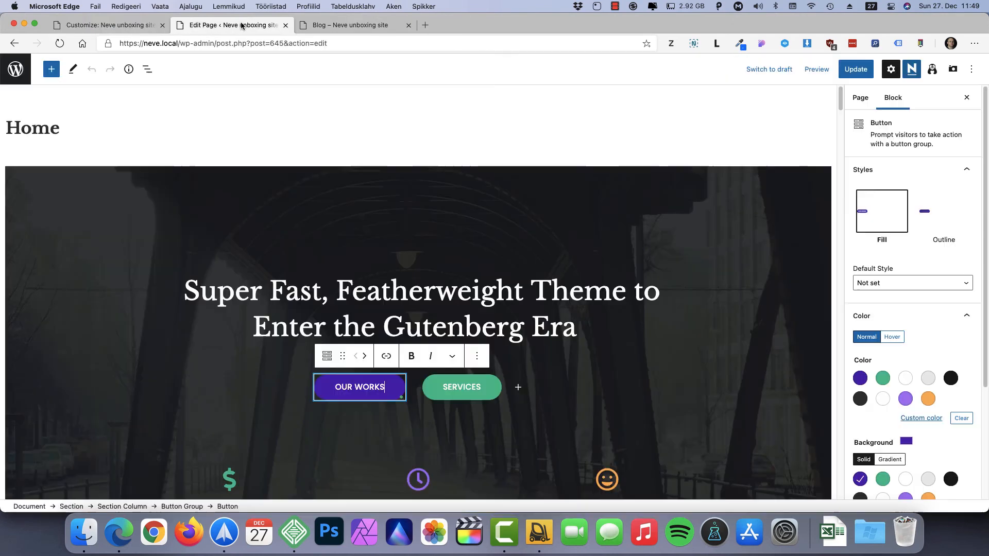
click(60, 44)
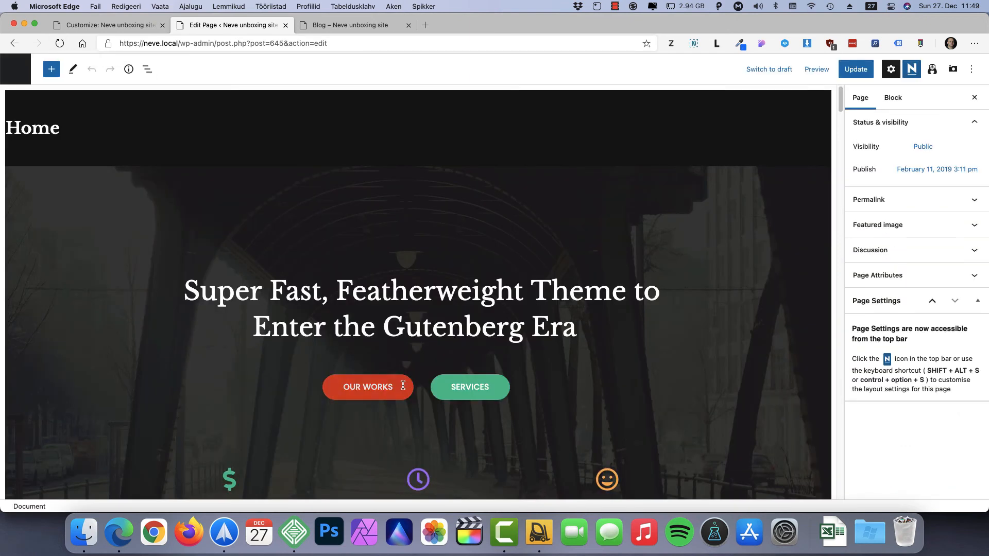
click(403, 386)
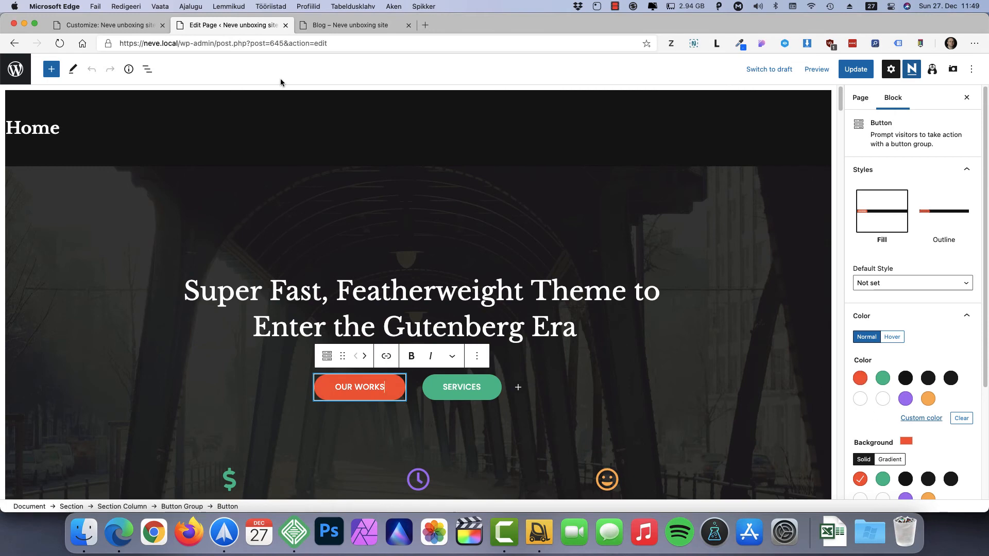
Switch the Customizer back to the Base palette and change its Primary Accent to an orange-red hue.
click(123, 27)
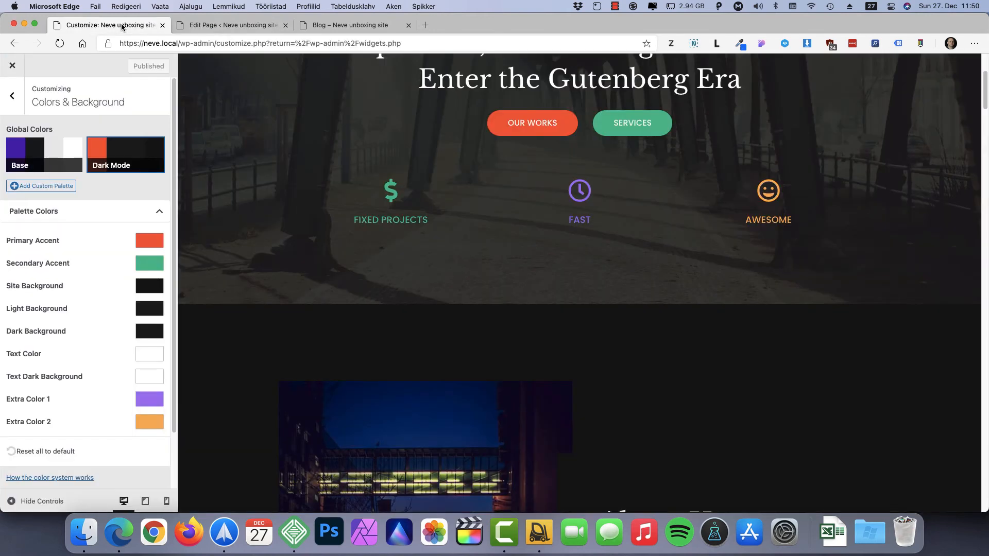
click(43, 150)
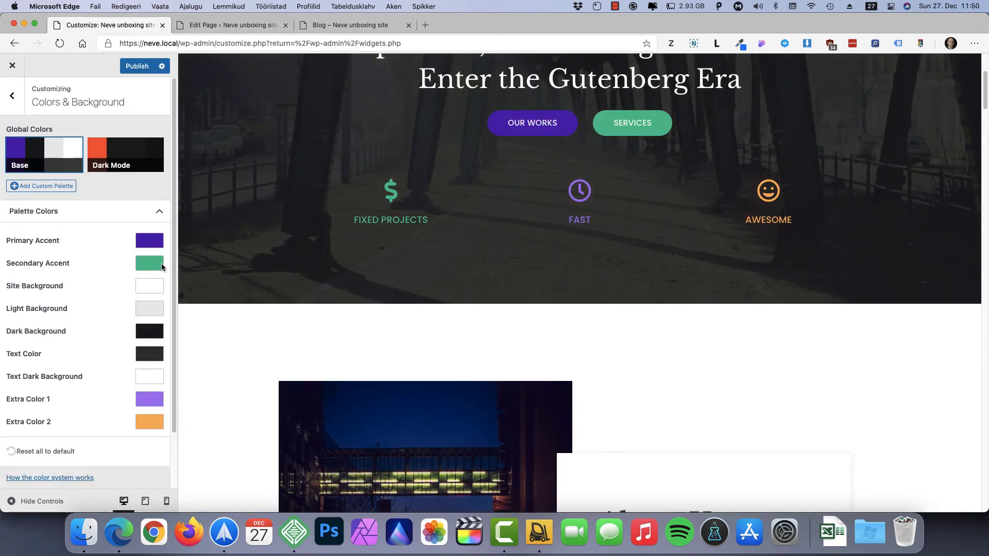
click(146, 243)
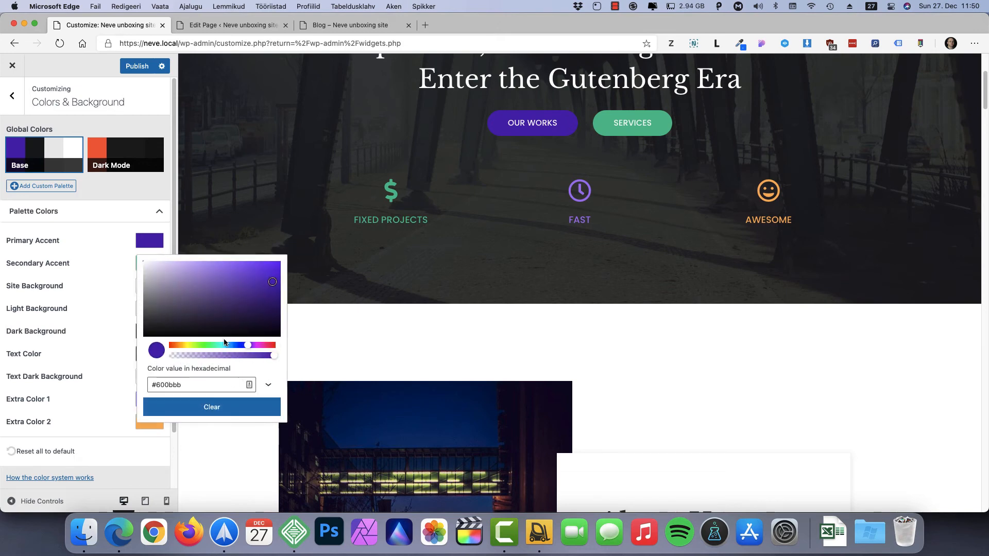
drag(191, 345, 174, 345)
click(119, 232)
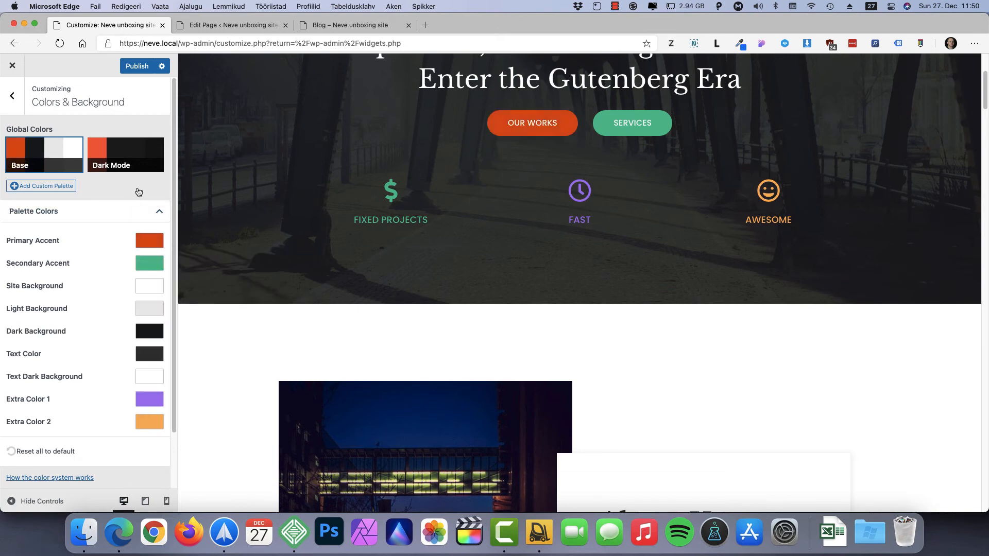
scroll(117, 253, down, 2)
scroll(114, 256, up, 3)
scroll(118, 288, down, 2)
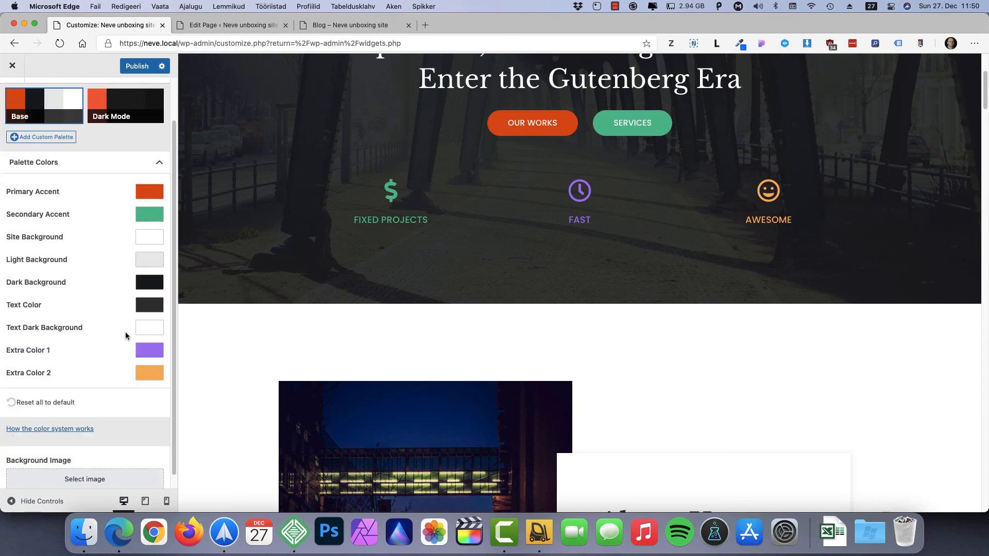
scroll(121, 261, up, 3)
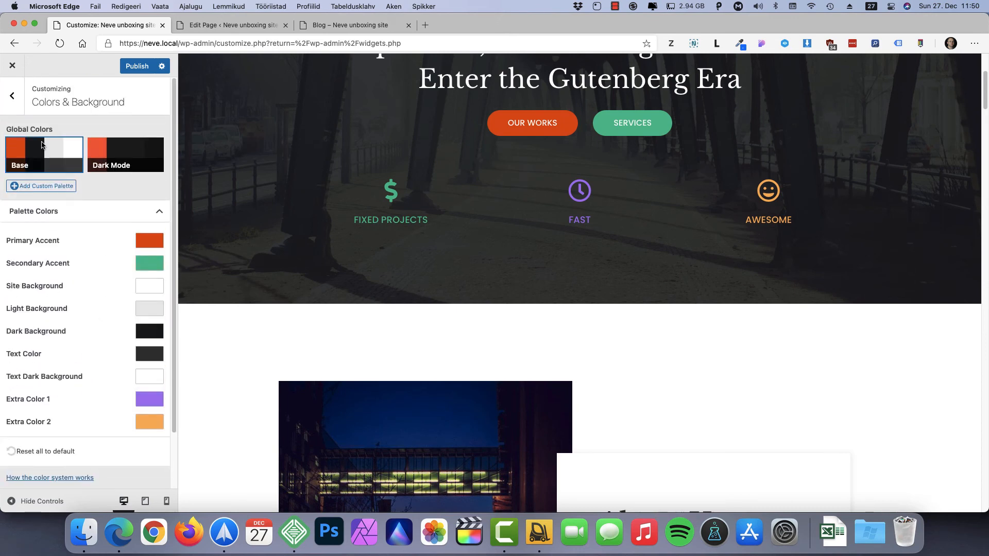
Examine the General, Headings and Blog typography settings, including the Blog Archive post title options, and return to the Customizer overview.
click(8, 99)
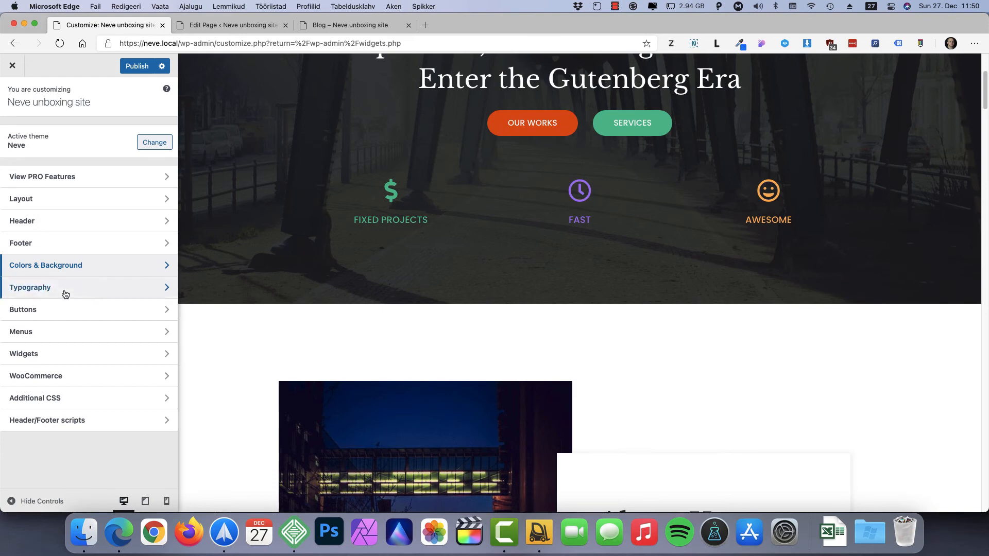
click(65, 289)
click(90, 132)
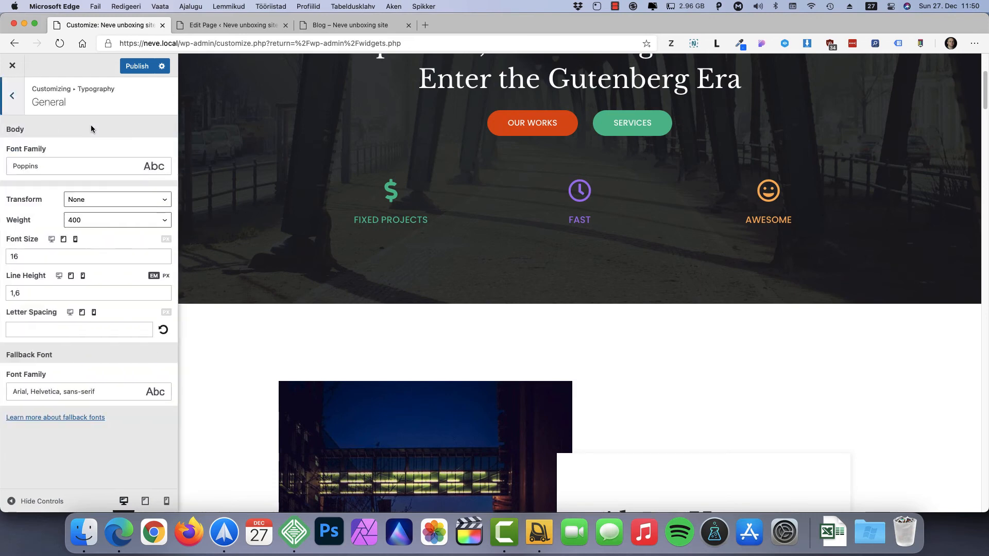
click(11, 96)
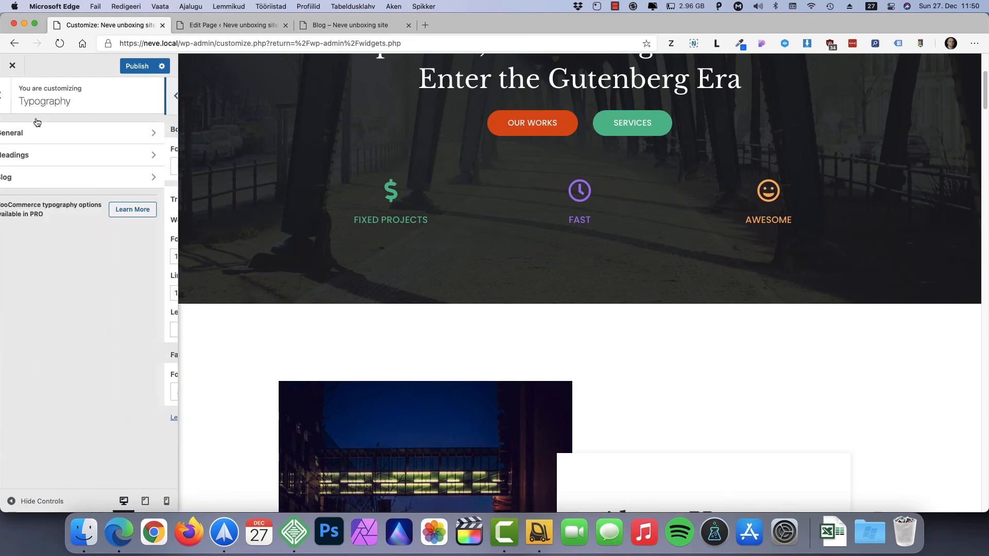
click(88, 157)
click(12, 96)
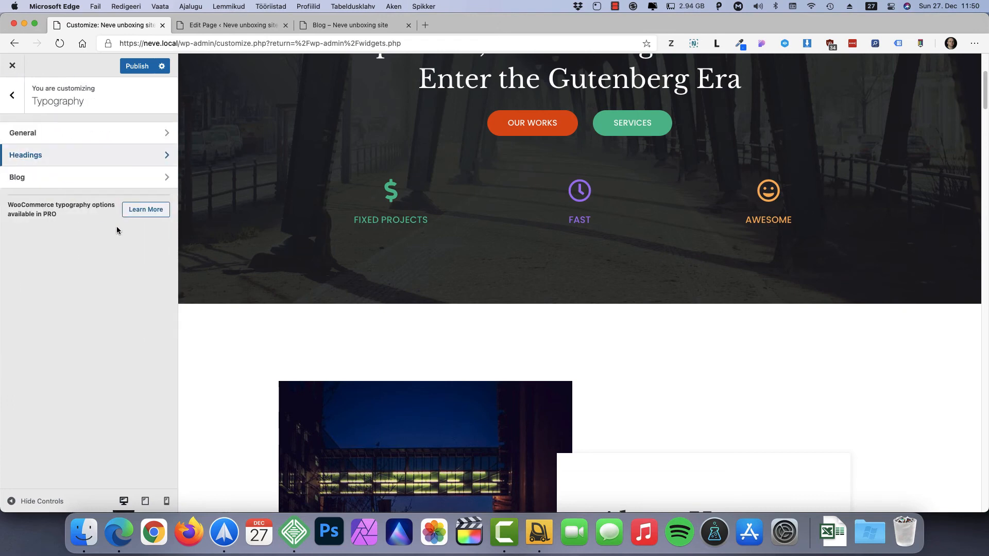
click(100, 178)
click(165, 151)
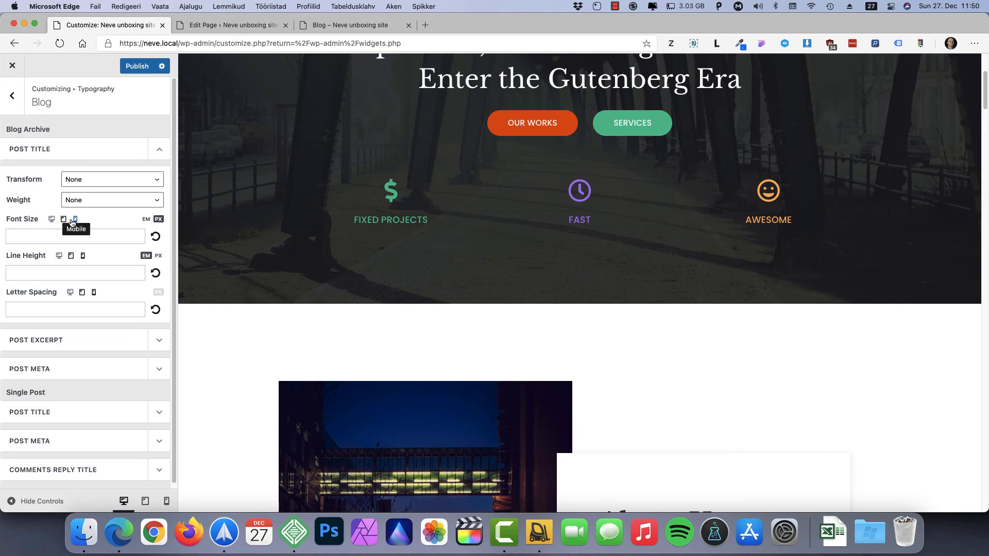
click(18, 105)
click(18, 105)
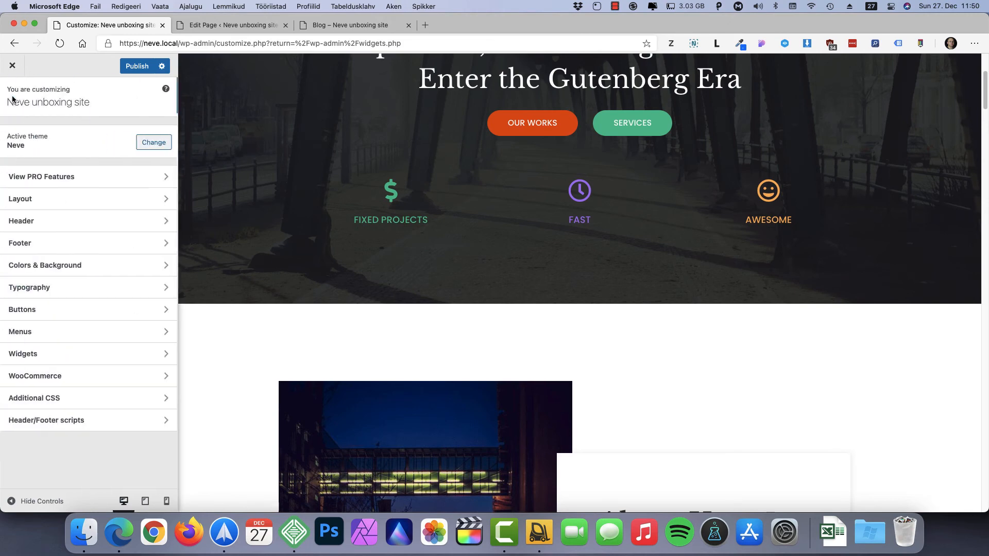
Review the appearance, padding and text settings for primary buttons and return to the Customizer overview.
click(72, 310)
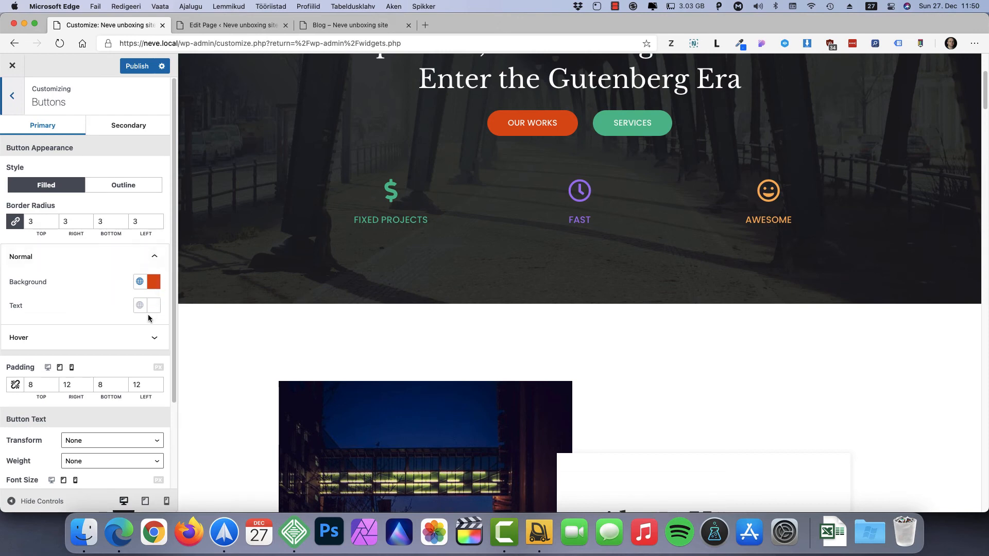
scroll(138, 357, down, 3)
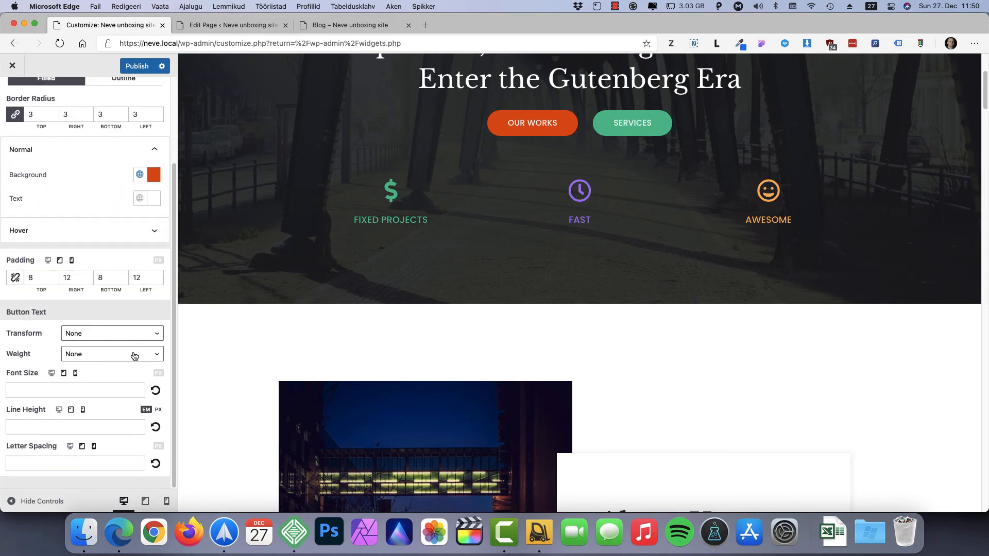
scroll(98, 329, up, 3)
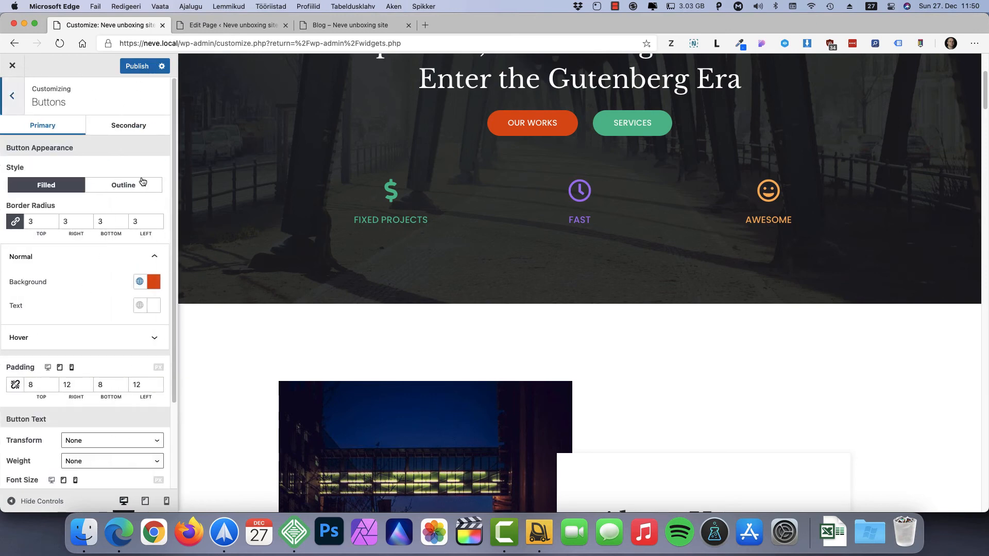
click(143, 126)
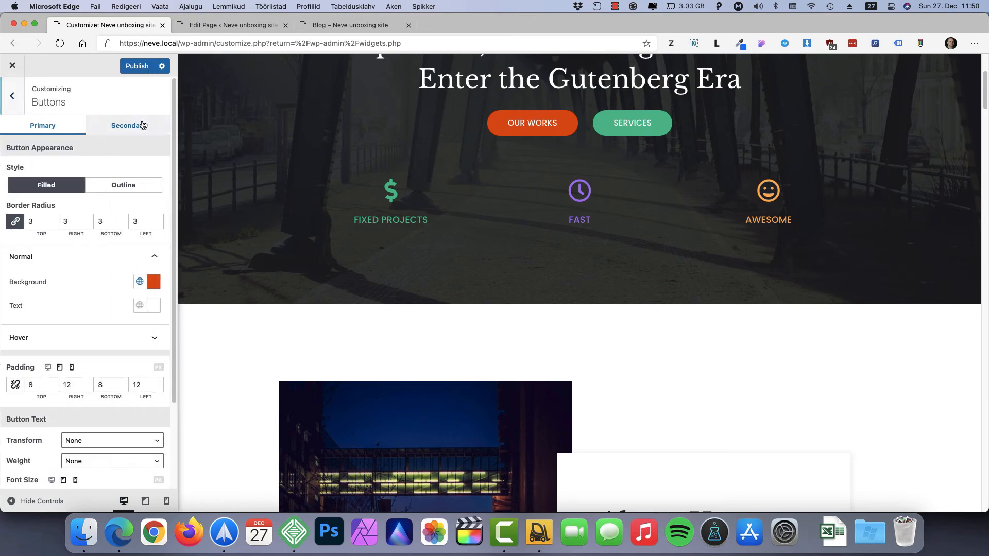
click(11, 96)
View the Menus and Widgets sections of the Customizer and return to the overview.
click(55, 335)
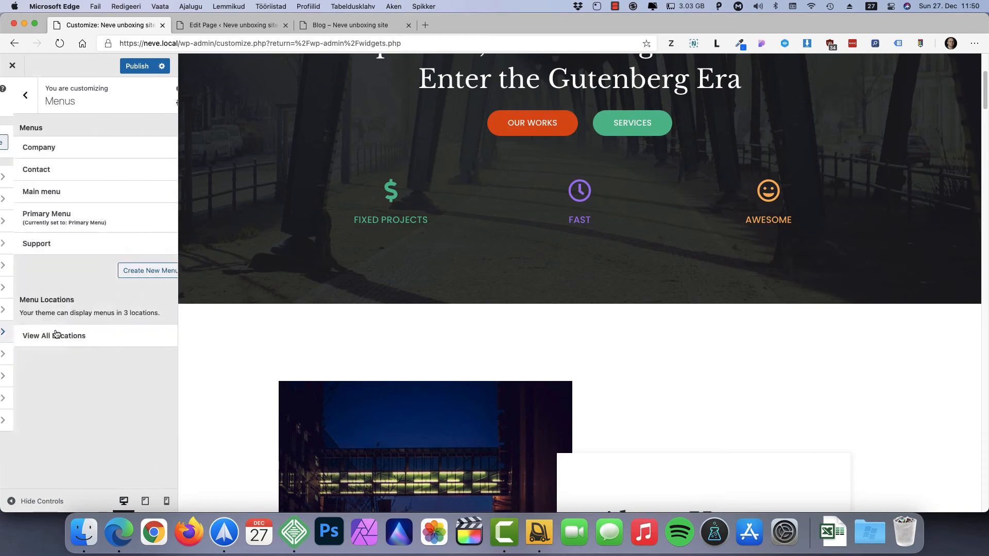
click(13, 100)
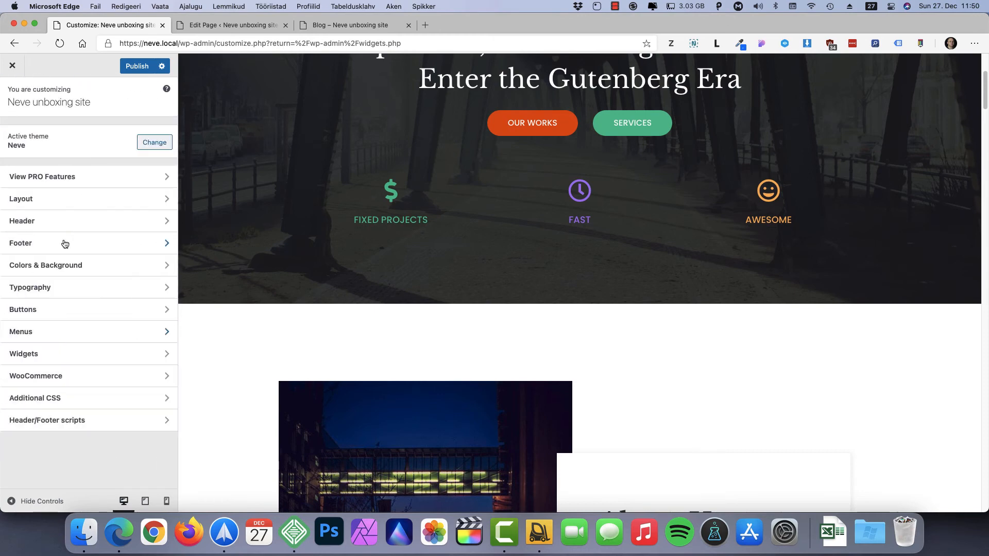
click(63, 355)
click(11, 96)
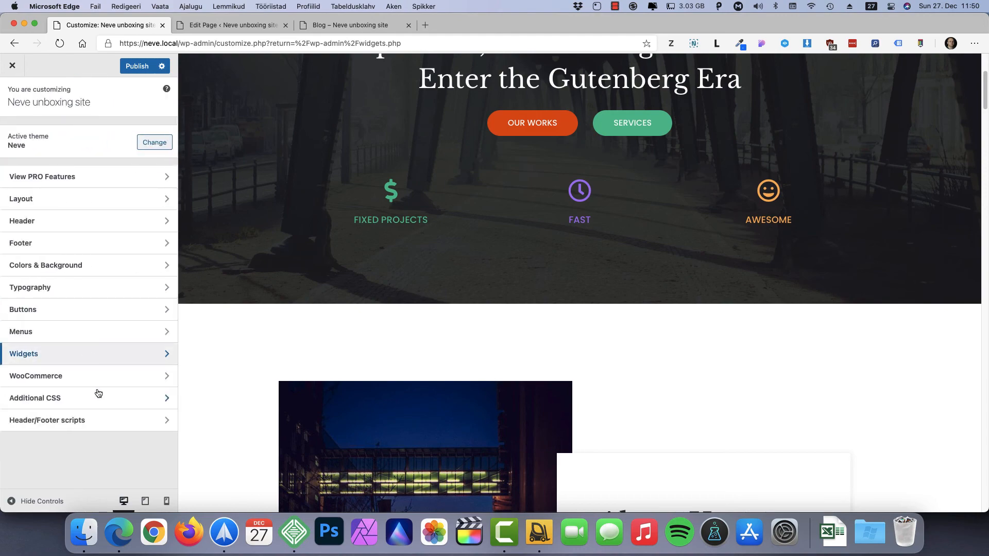
Load the Shop page in the preview and view WooCommerce's Product Catalog and Product Images settings.
click(88, 380)
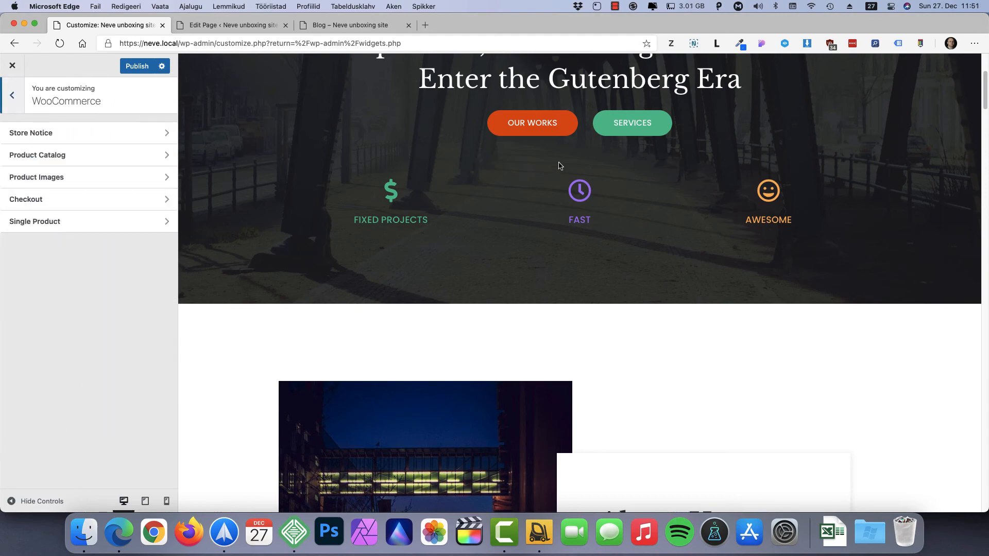
scroll(558, 166, up, 5)
click(686, 96)
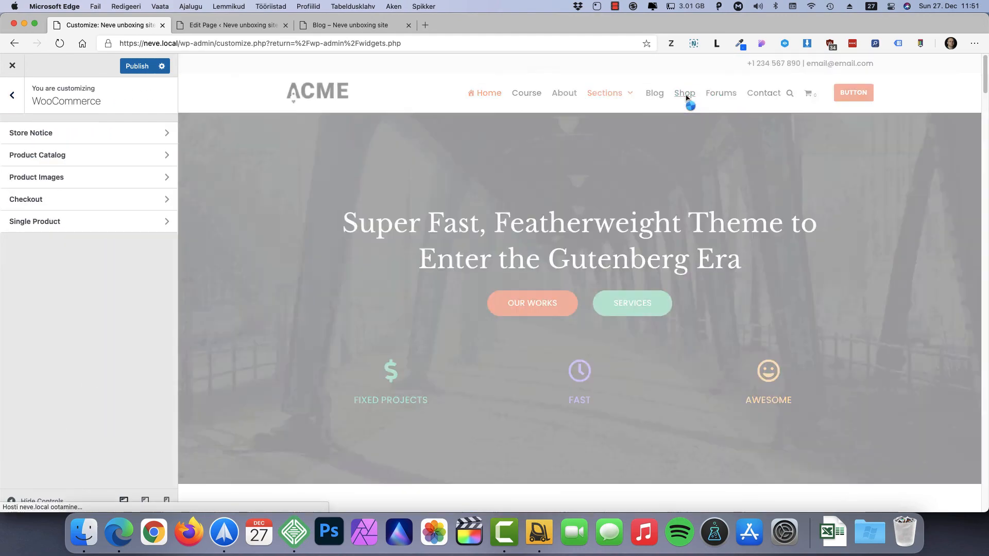
click(62, 160)
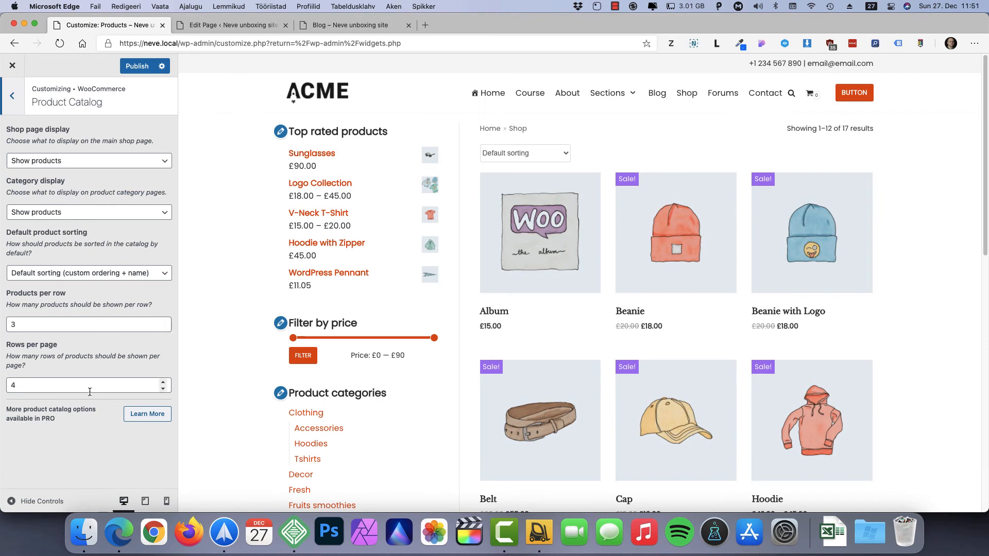
click(12, 96)
click(67, 181)
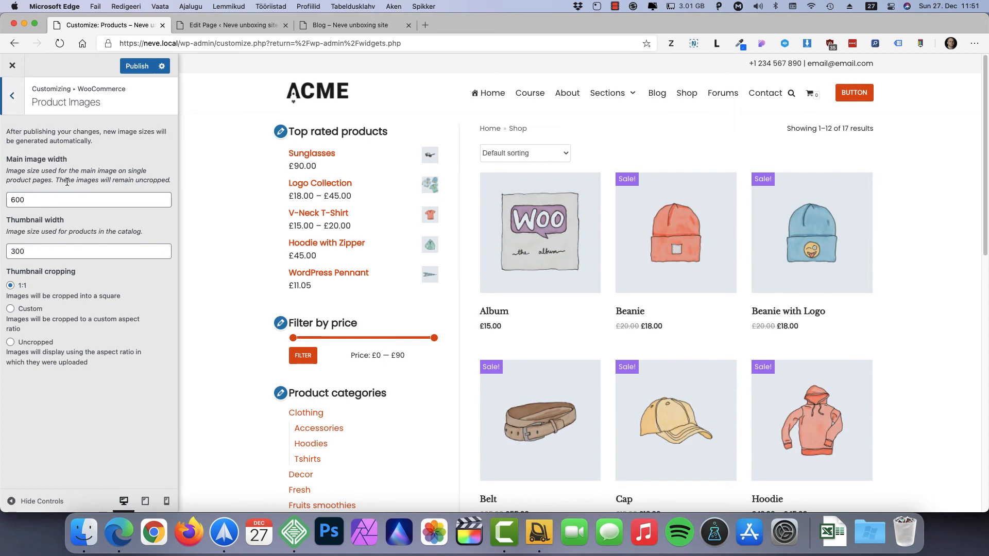
View WooCommerce's Checkout and Single Product settings in the Customizer and return to the WooCommerce section.
click(14, 108)
click(51, 206)
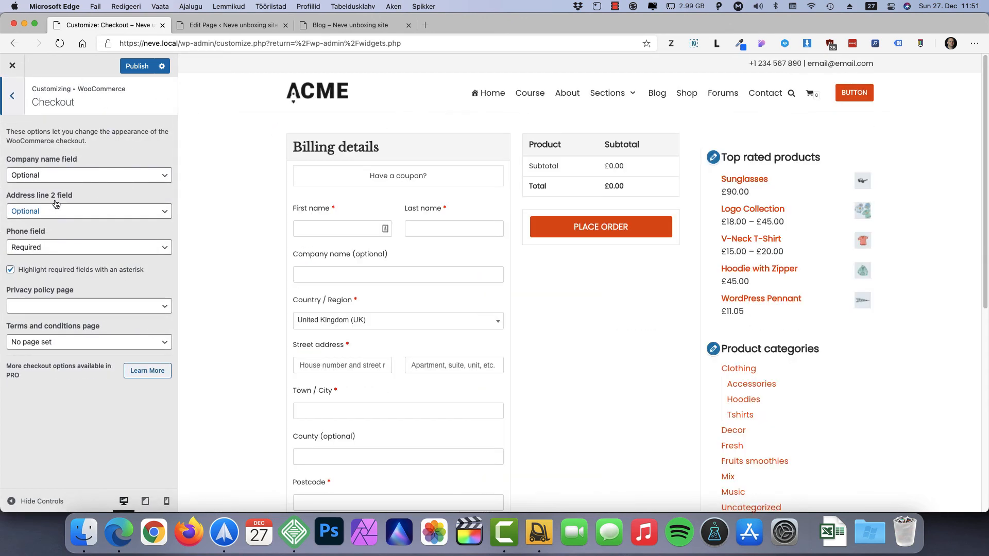
click(12, 96)
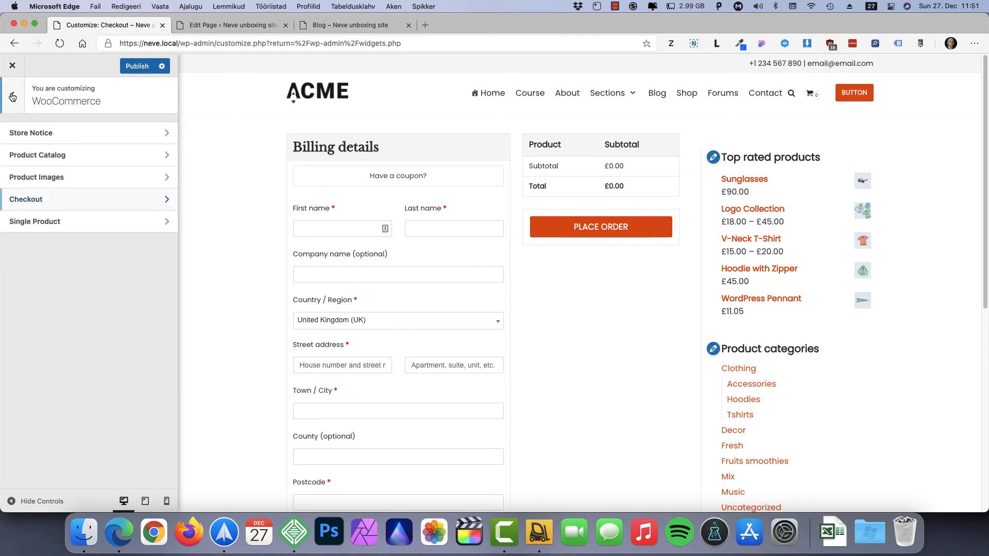
click(85, 222)
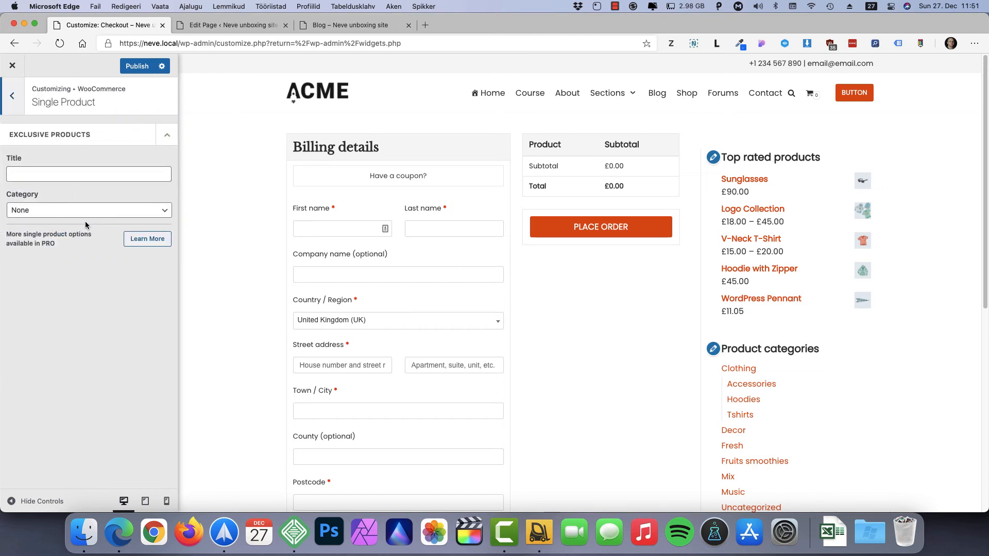
click(14, 98)
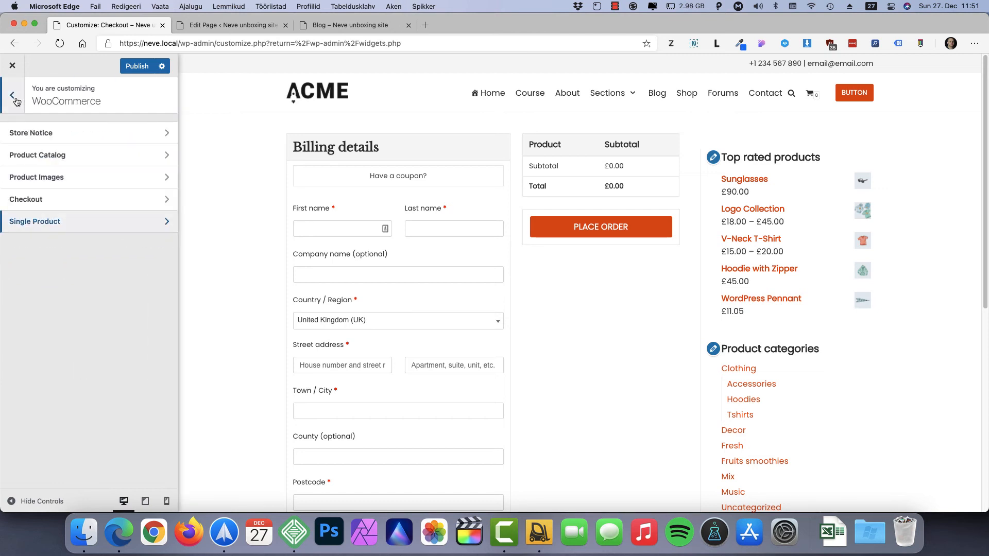
Review the Free vs Pro feature comparison in Neve Options, including the WooCommerce Booster description.
click(127, 448)
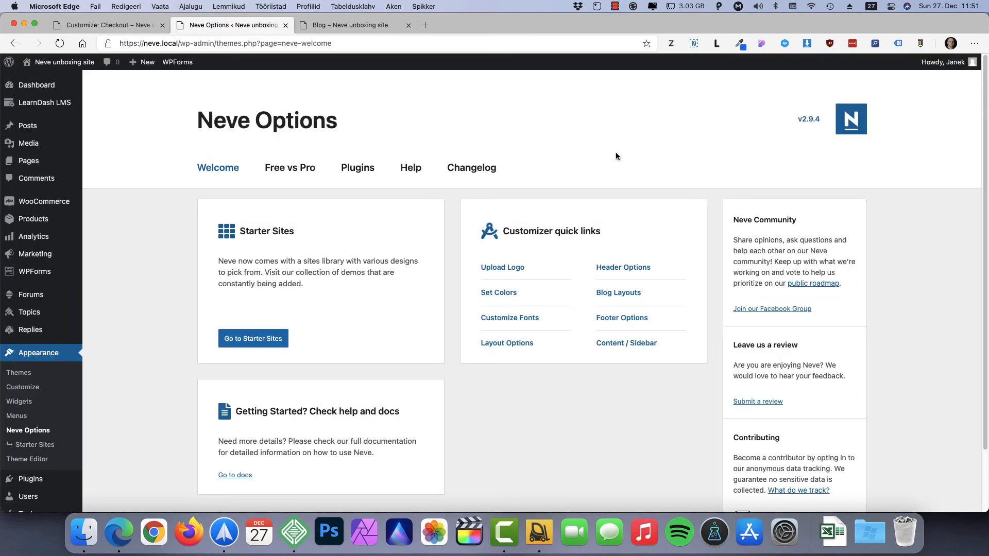
click(282, 169)
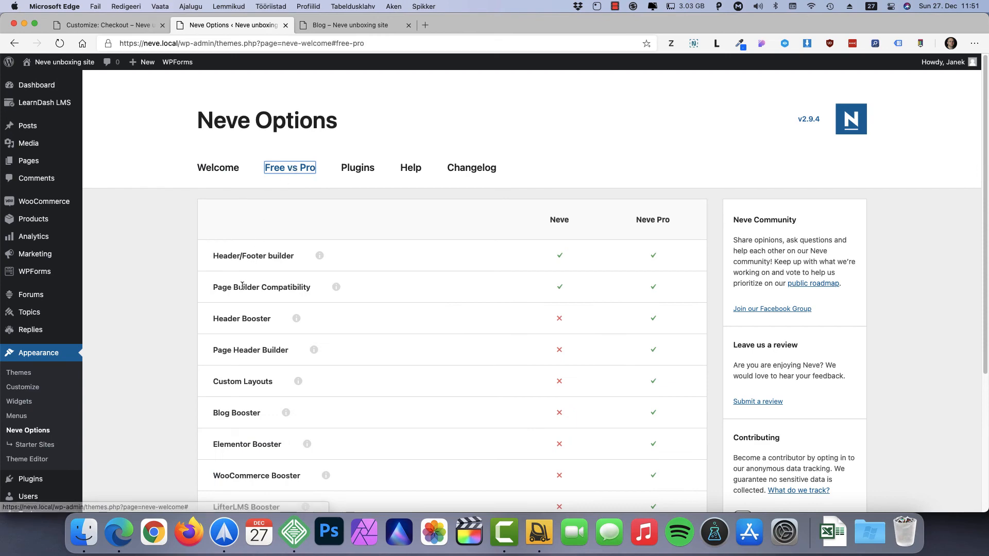
scroll(217, 326, down, 1)
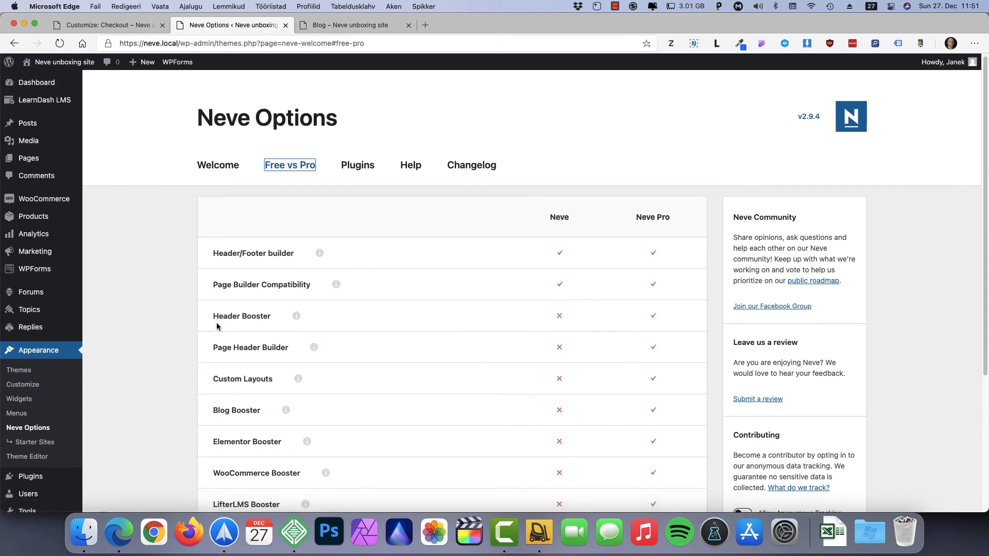
scroll(217, 326, down, 5)
drag(301, 306, 269, 307)
mouse_move(321, 309)
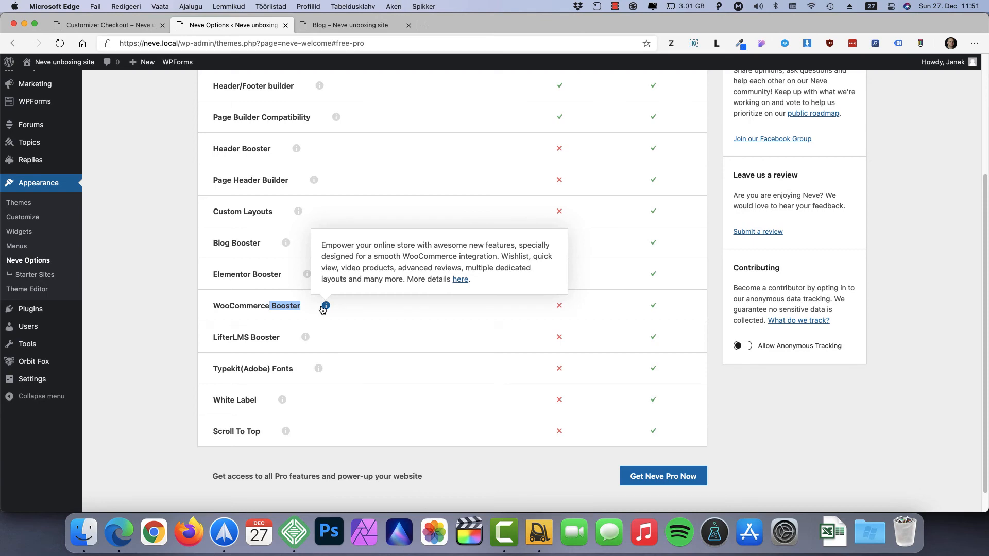
Publish the pending Customizer changes and reopen WooCommerce's Product Catalog settings.
click(109, 25)
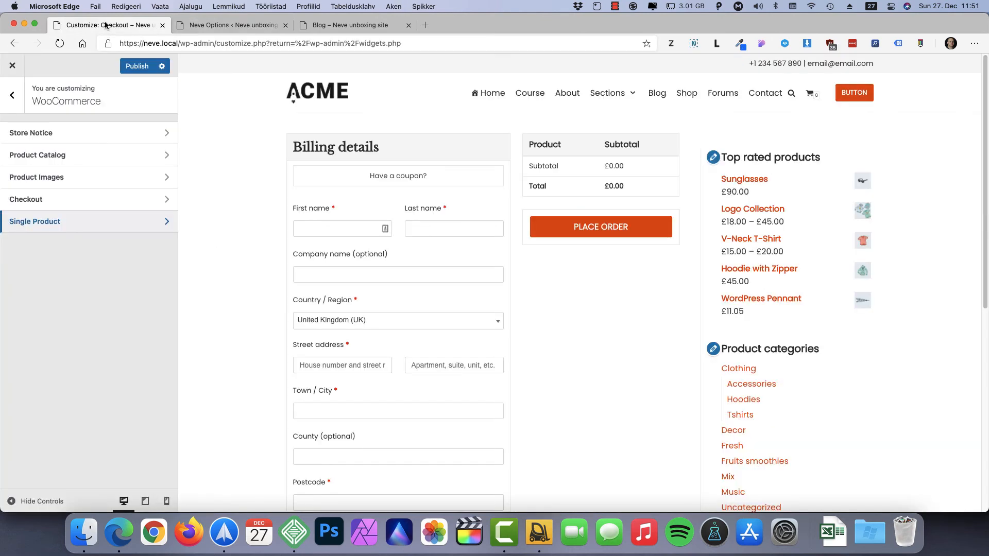
click(133, 72)
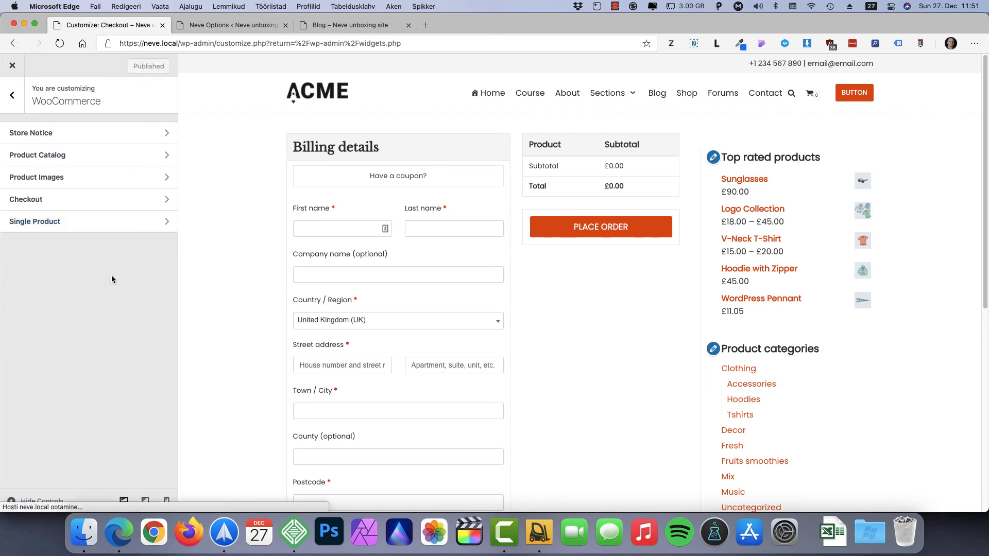
click(70, 156)
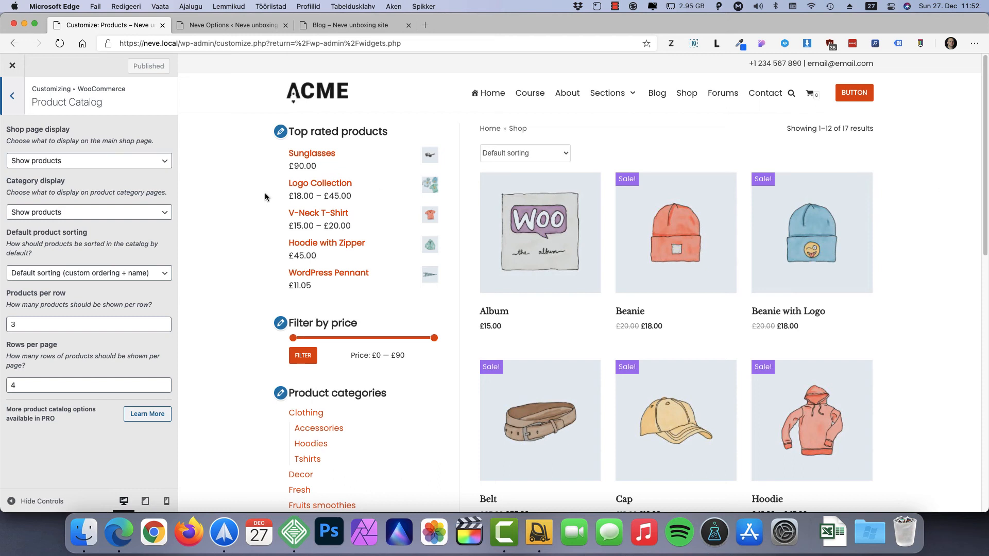
View the Header/Footer scripts section of the Customizer and return to the overview.
double_click(12, 98)
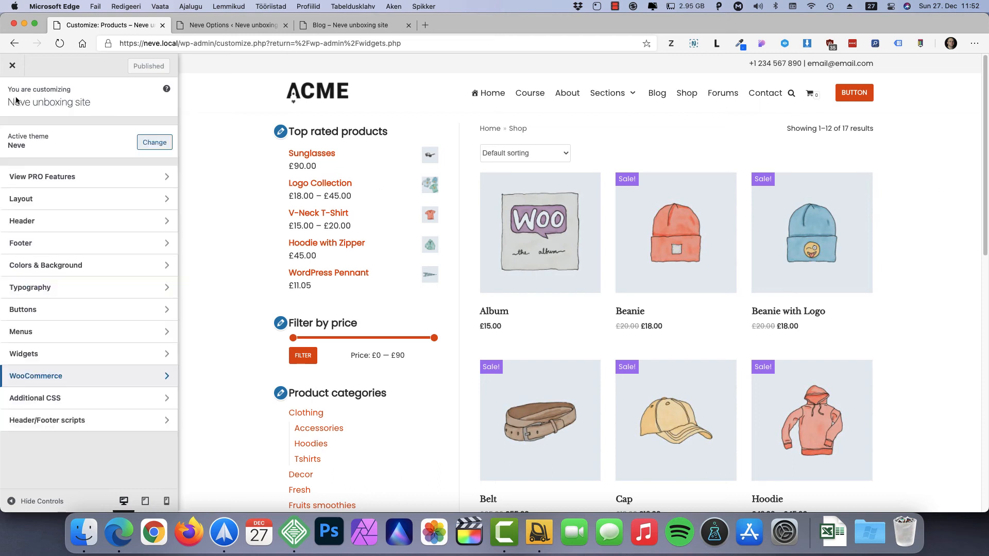
click(98, 421)
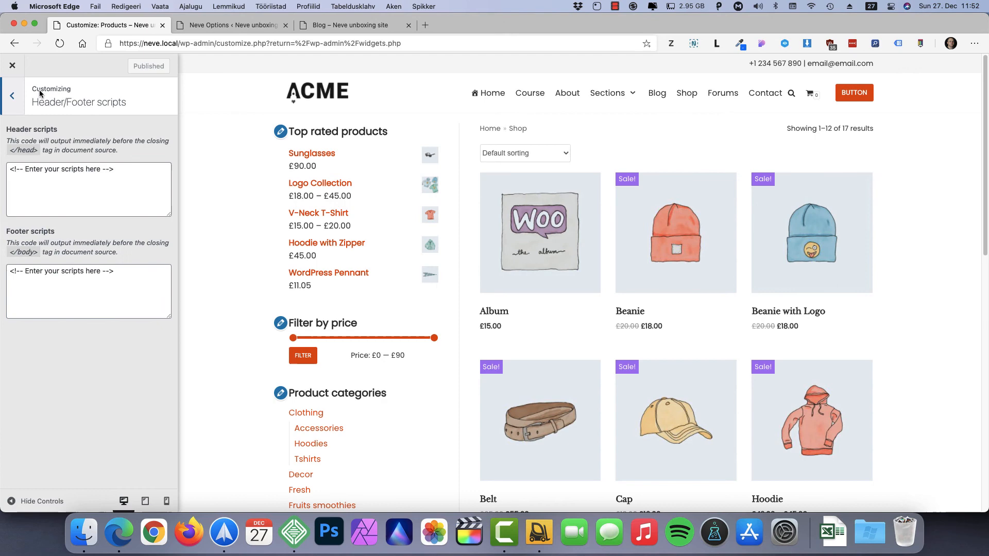
click(12, 95)
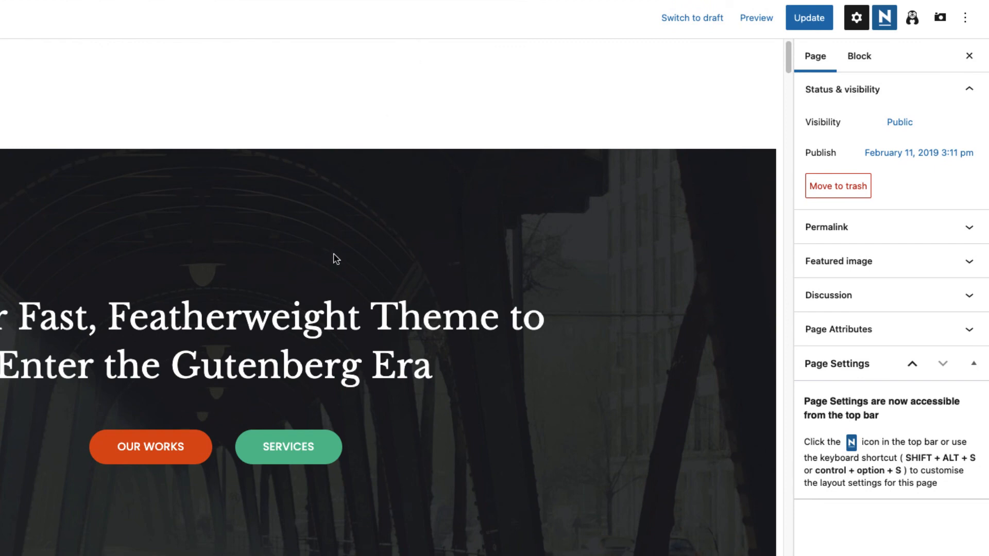
Review the page's Neve Options for layout, title and elements, switching Custom Content Width on and off again.
click(885, 21)
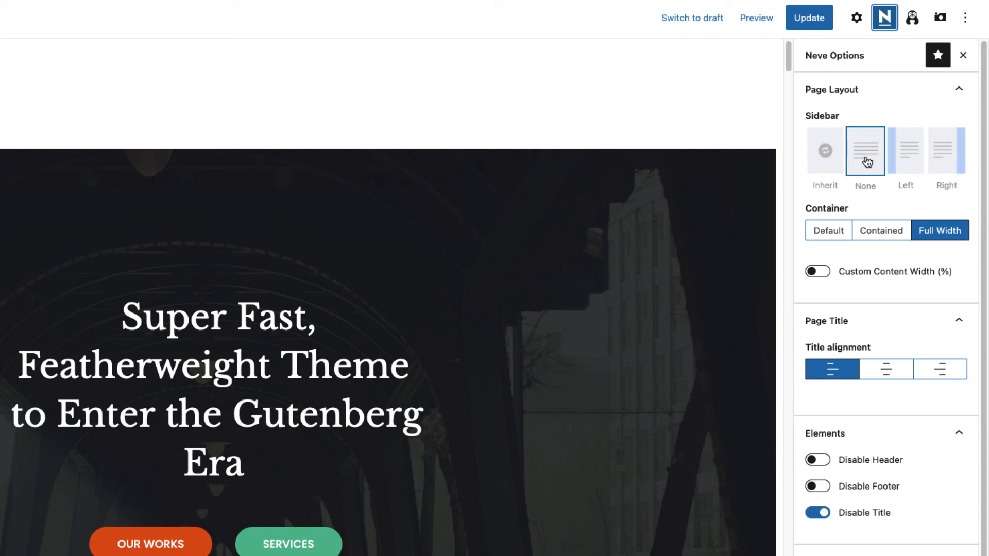
scroll(839, 189, down, 1)
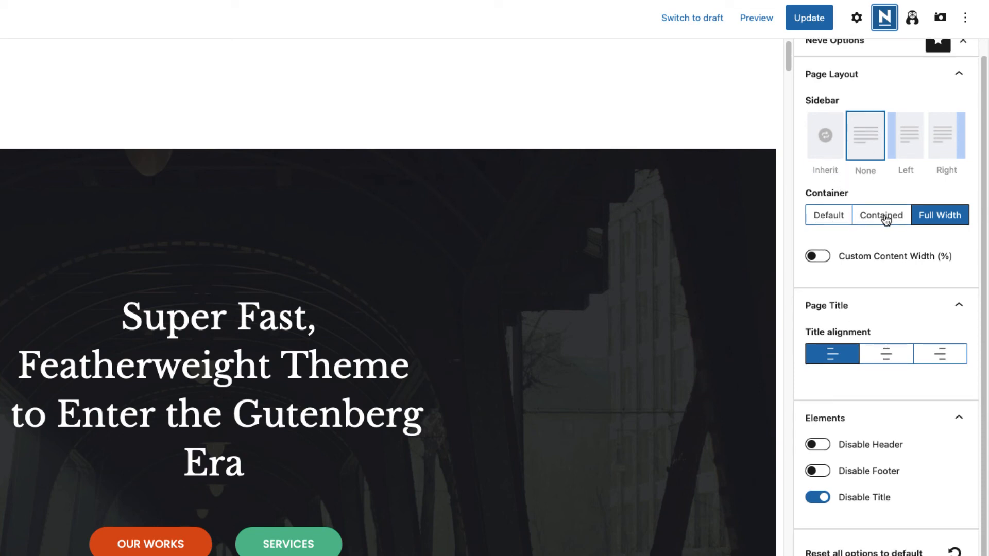
click(816, 258)
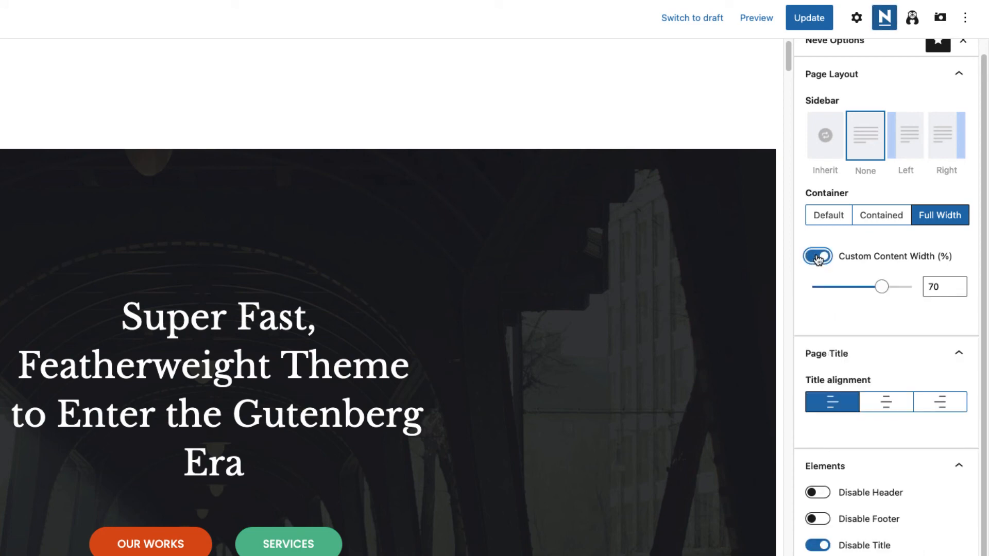
click(817, 258)
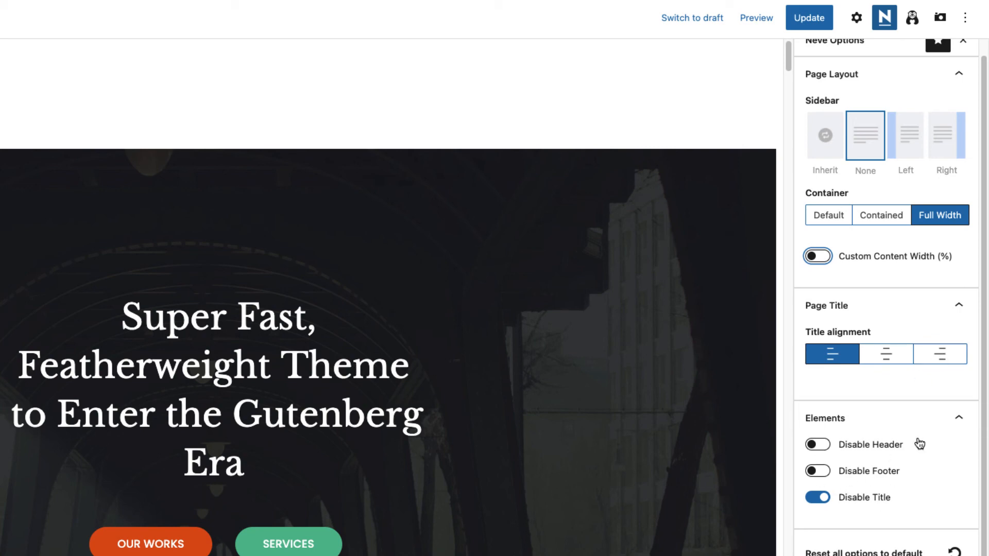
scroll(918, 443, up, 1)
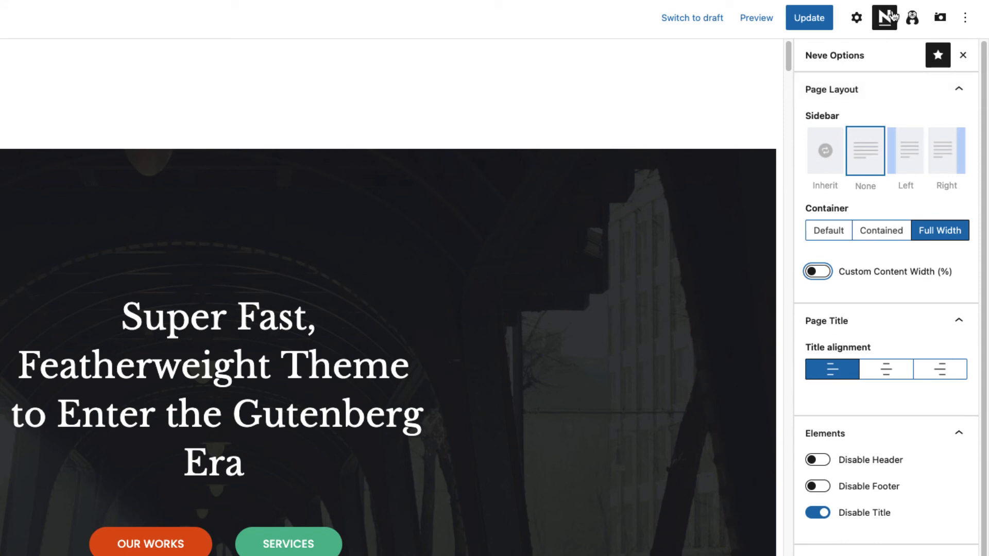
View the Otter Options global defaults for the Advanced Heading and Button blocks, closing each without saving.
click(913, 21)
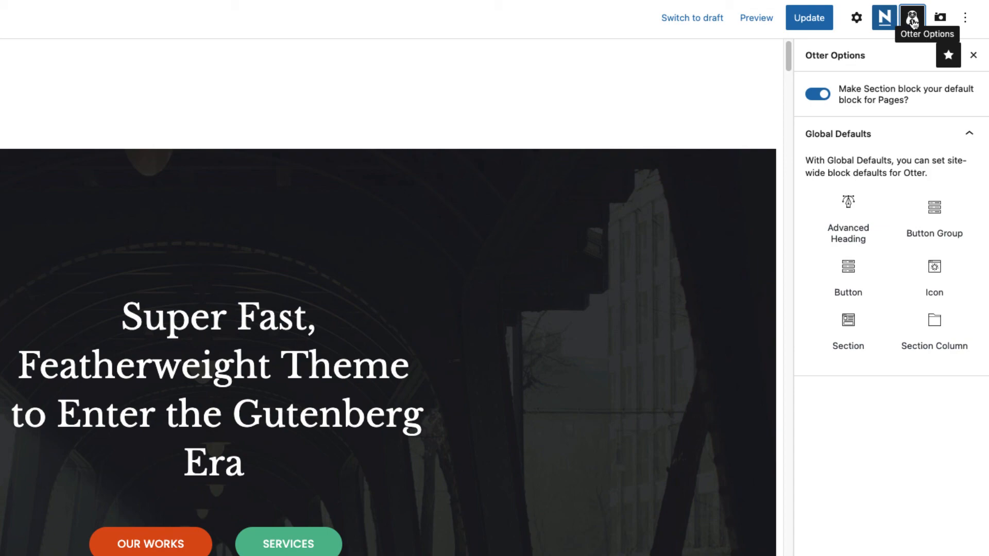
click(849, 211)
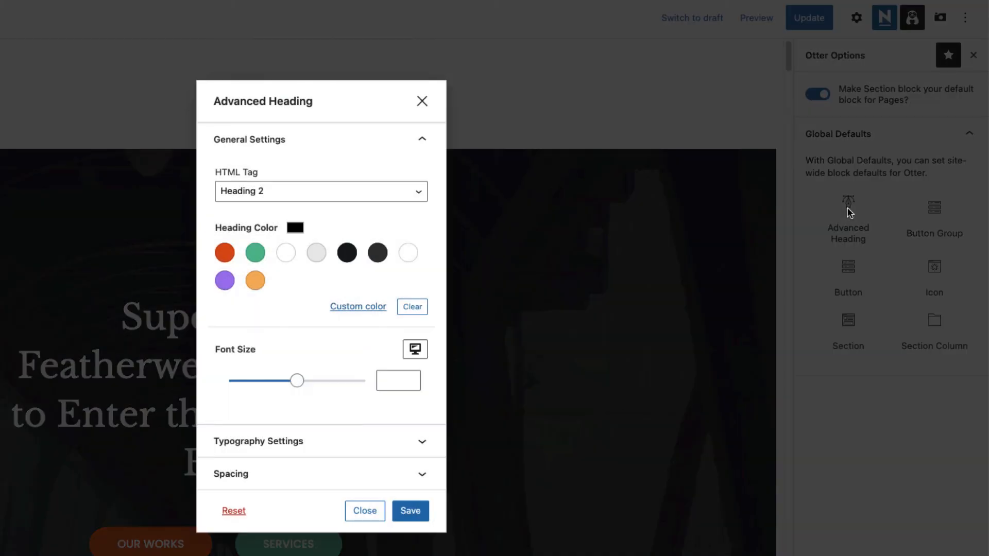
click(380, 456)
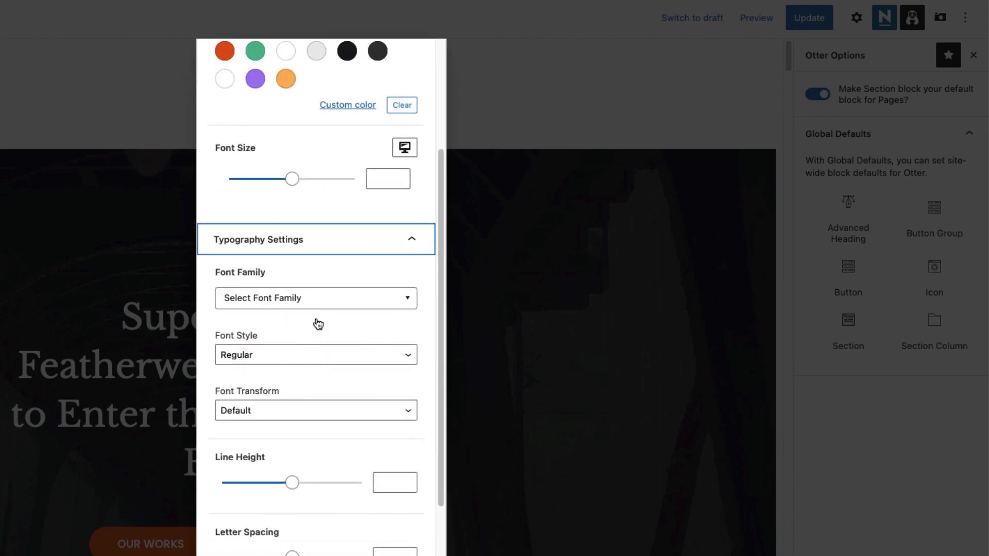
scroll(427, 103, up, 3)
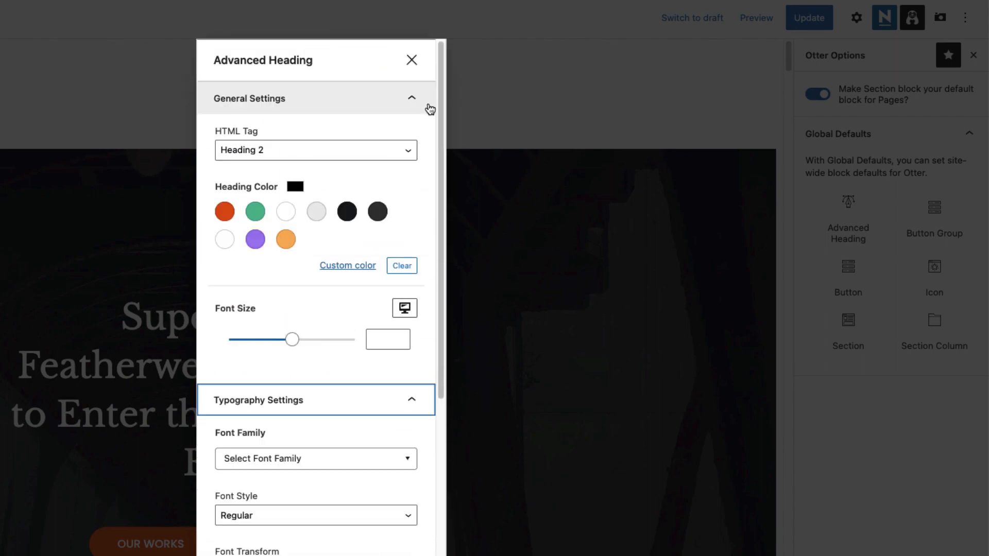
click(412, 61)
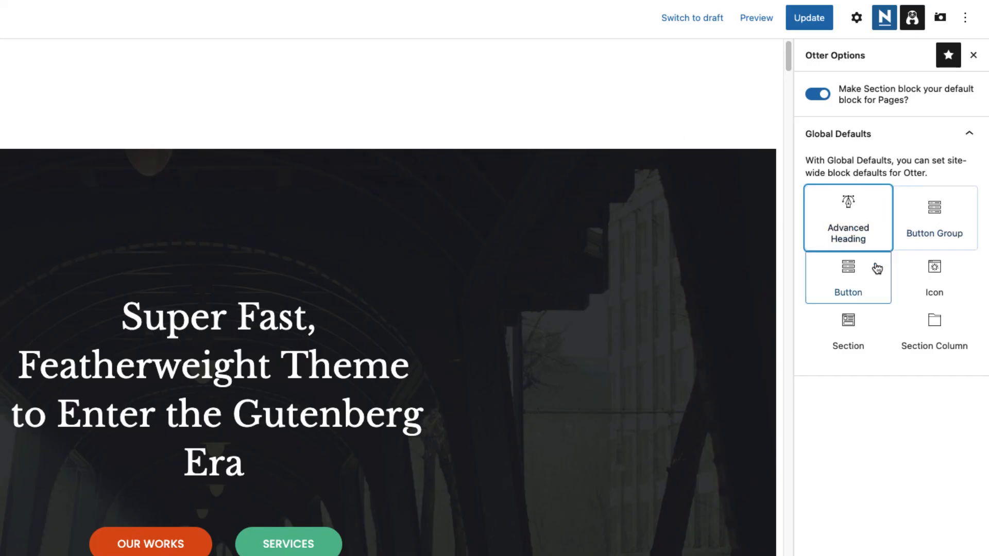
click(852, 272)
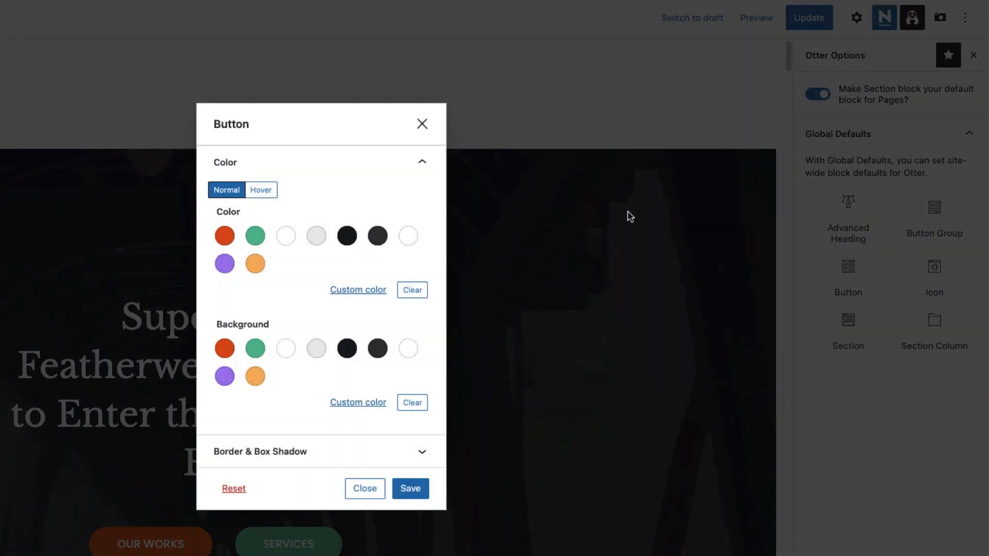
click(423, 122)
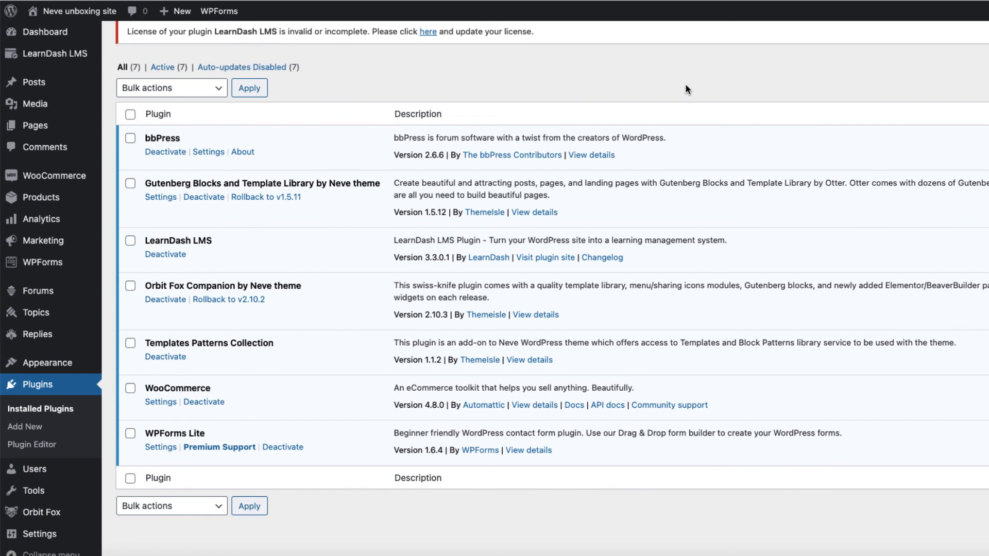
Highlight the bbPress and LearnDash LMS entries in the installed plugins list, and clear the selection.
drag(187, 137, 144, 138)
drag(212, 242, 145, 250)
click(630, 69)
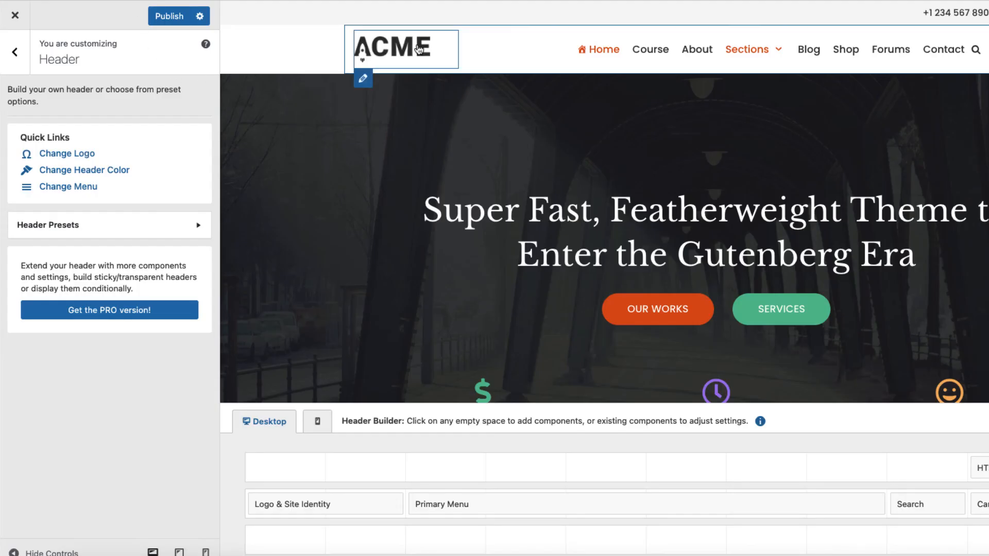
Load the Forums page in the Customizer preview and return to the Customizer overview.
click(894, 50)
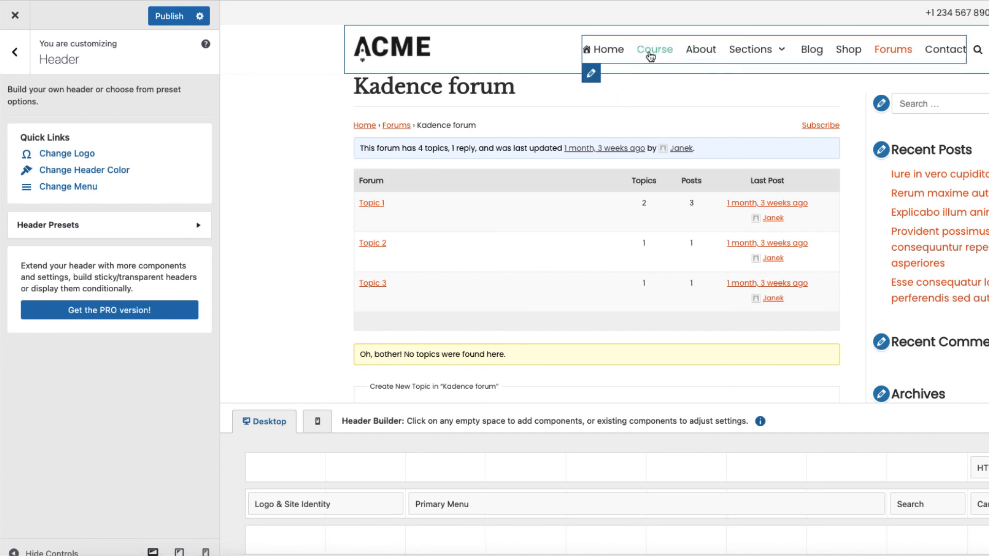
click(12, 53)
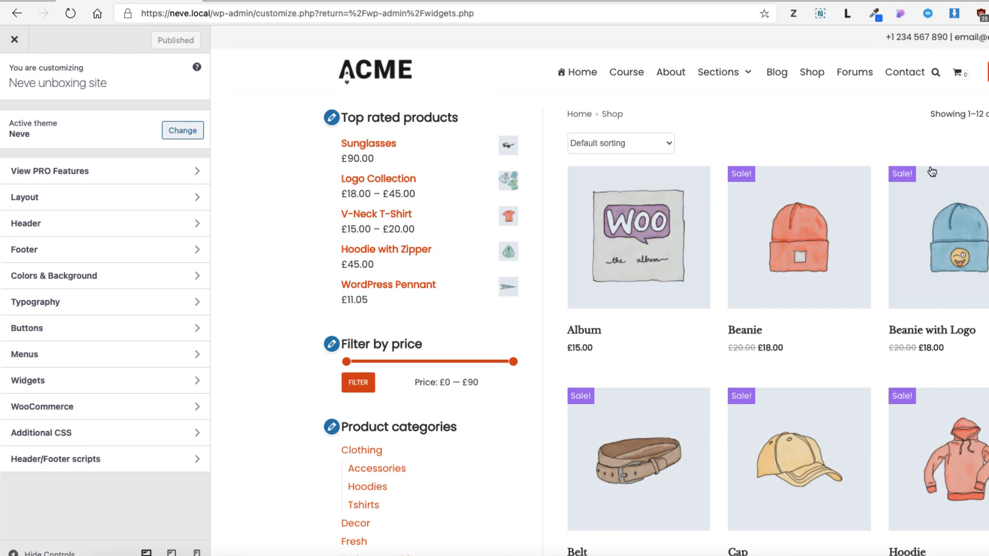
Load the Blog page in the preview and examine the Blog / Archive layout, content order and post meta settings.
click(782, 71)
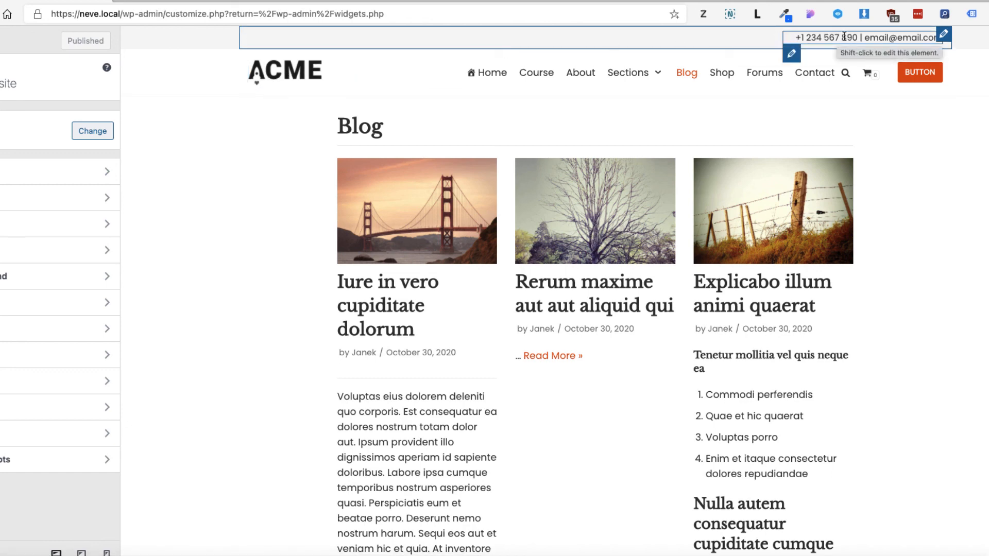
scroll(253, 314, down, 4)
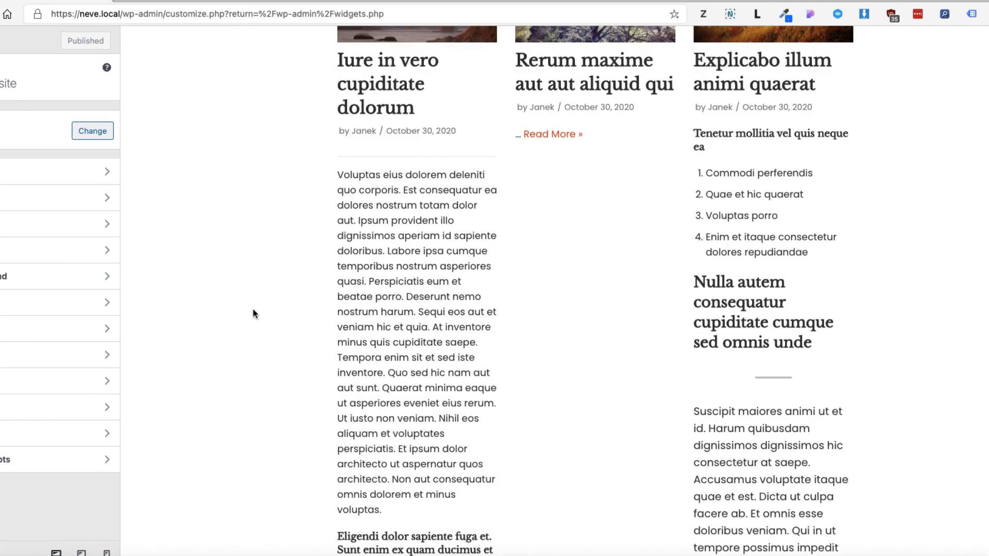
click(1, 172)
click(1, 171)
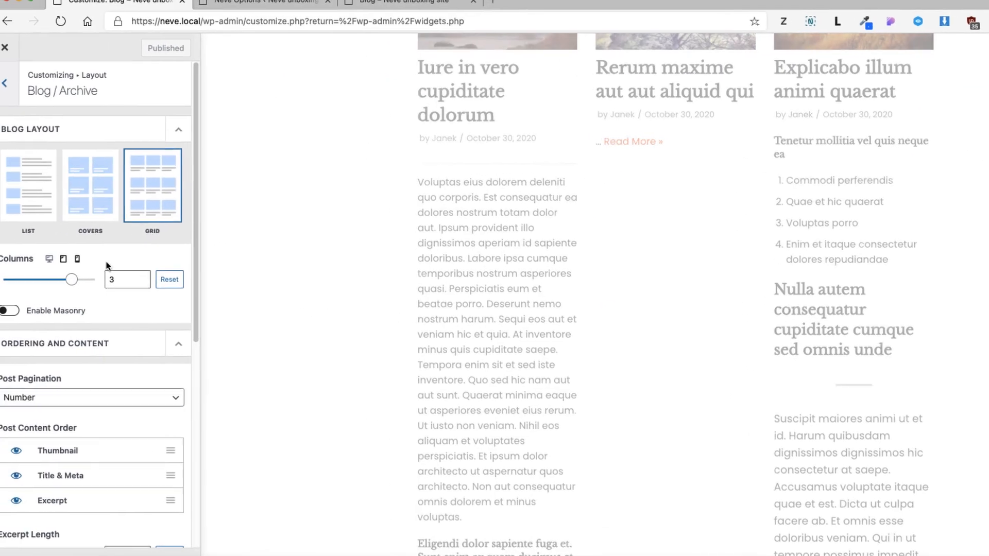
scroll(36, 268, down, 10)
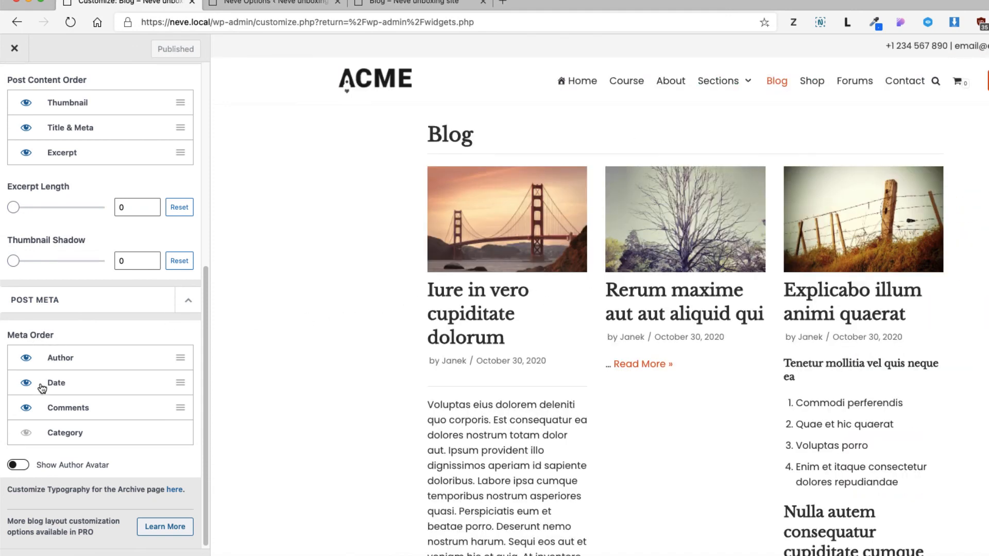
Hide the Excerpt in the post content order, show it again, and inspect the post excerpts in the Blog grid.
click(26, 153)
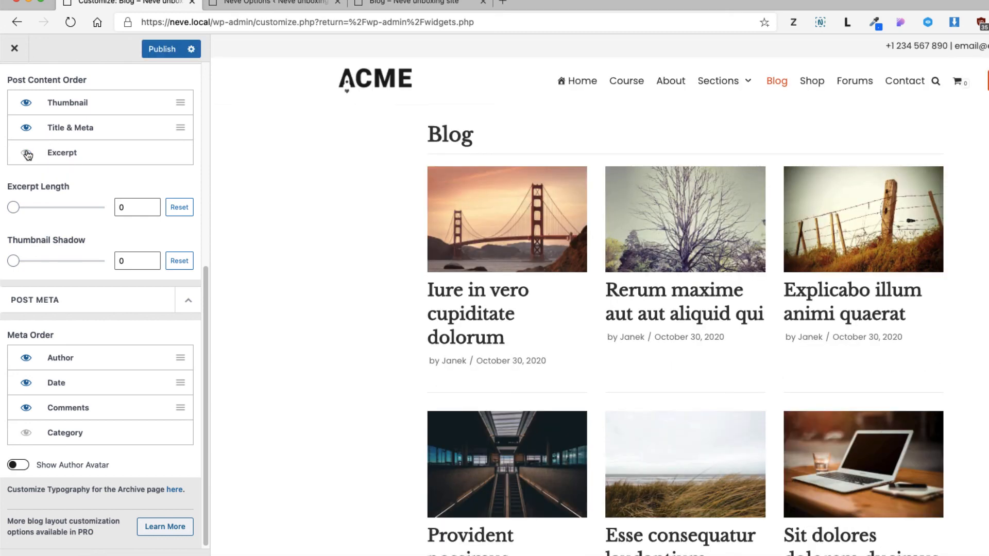
click(27, 154)
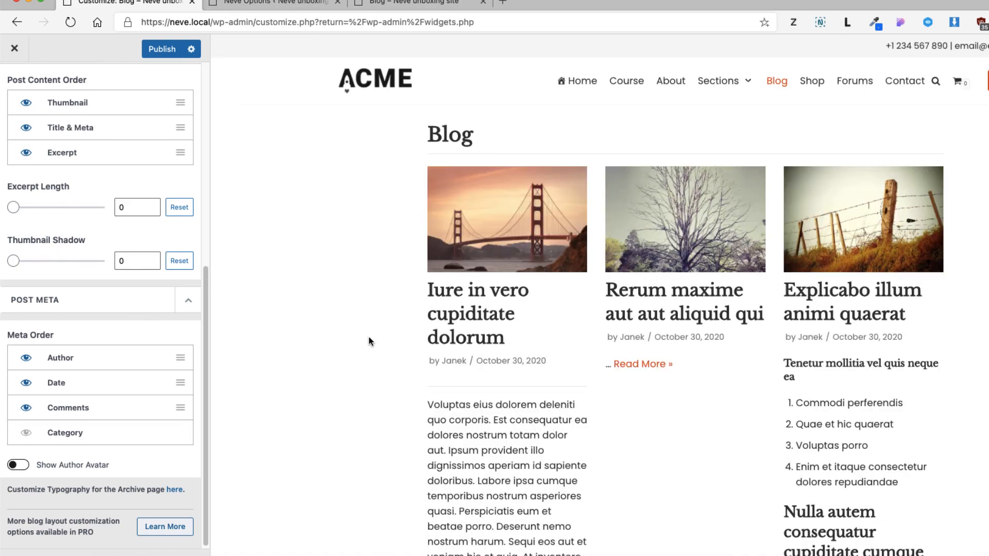
scroll(378, 345, down, 5)
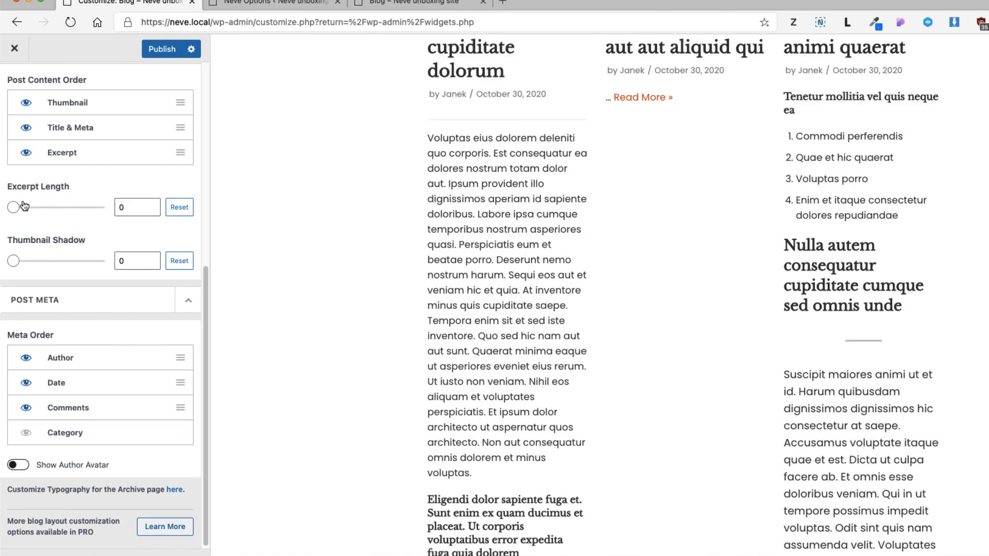
scroll(725, 316, up, 4)
scroll(725, 317, down, 3)
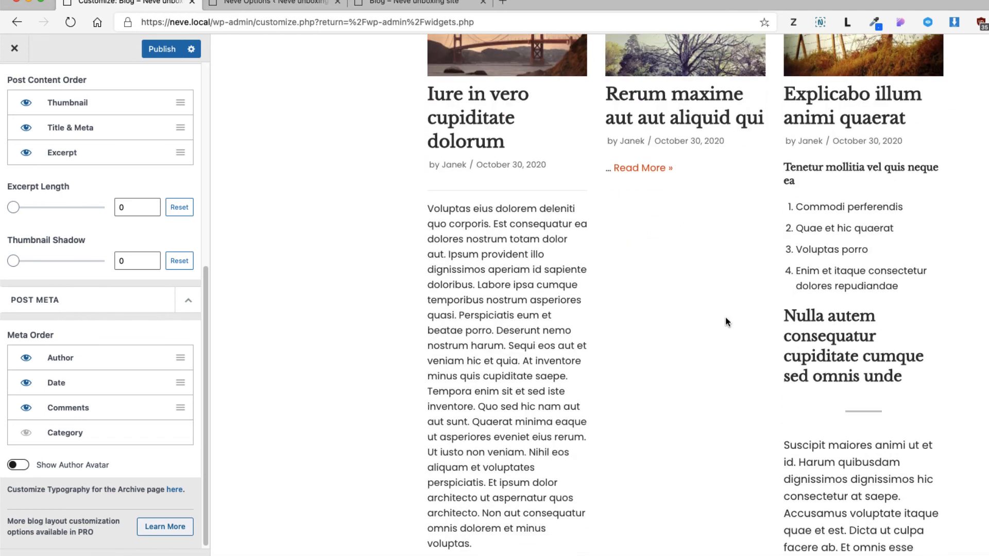
scroll(721, 323, down, 3)
scroll(278, 258, up, 7)
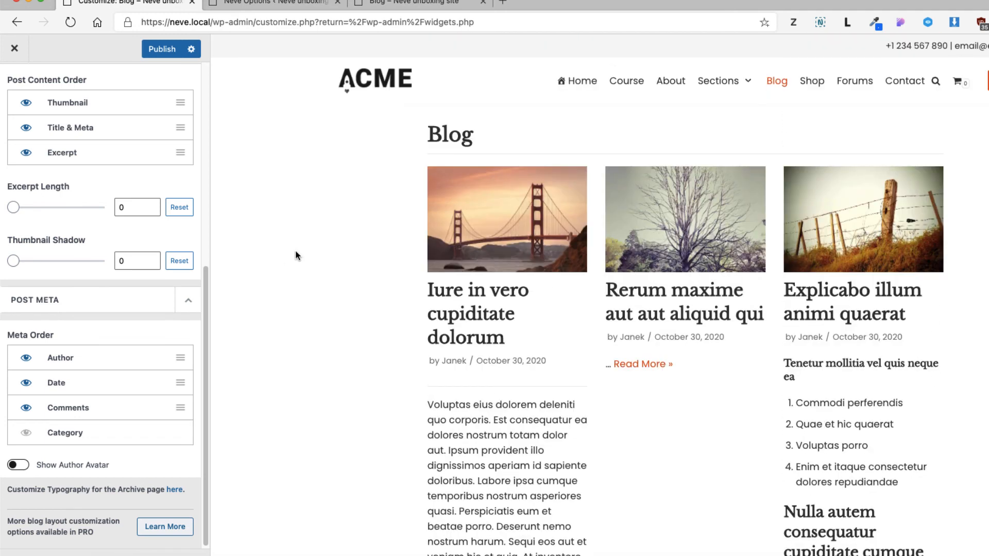